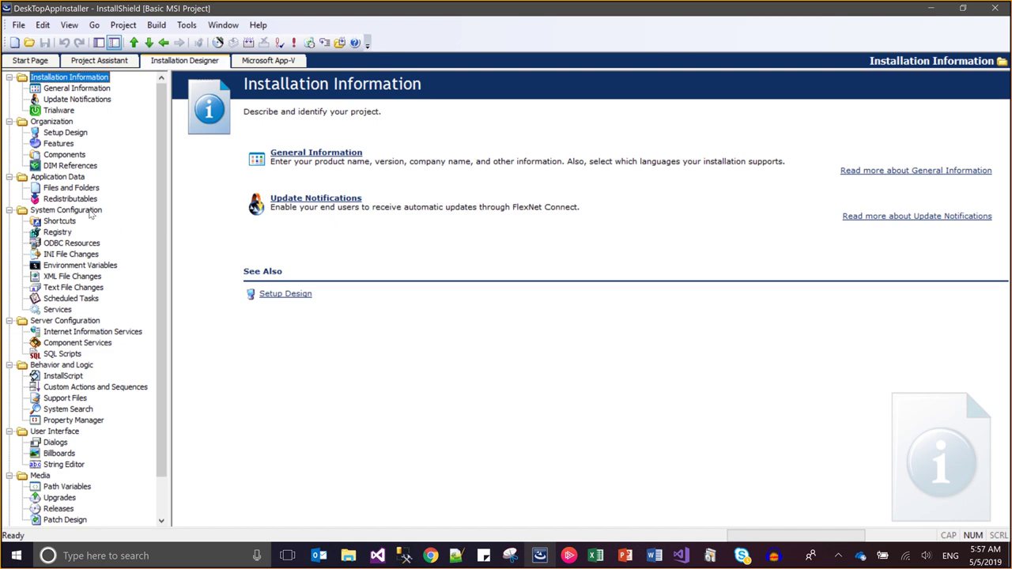
# Show the project's redistributables and review the prerequisite file locations in the InstallShield options
pyautogui.click(83, 198)
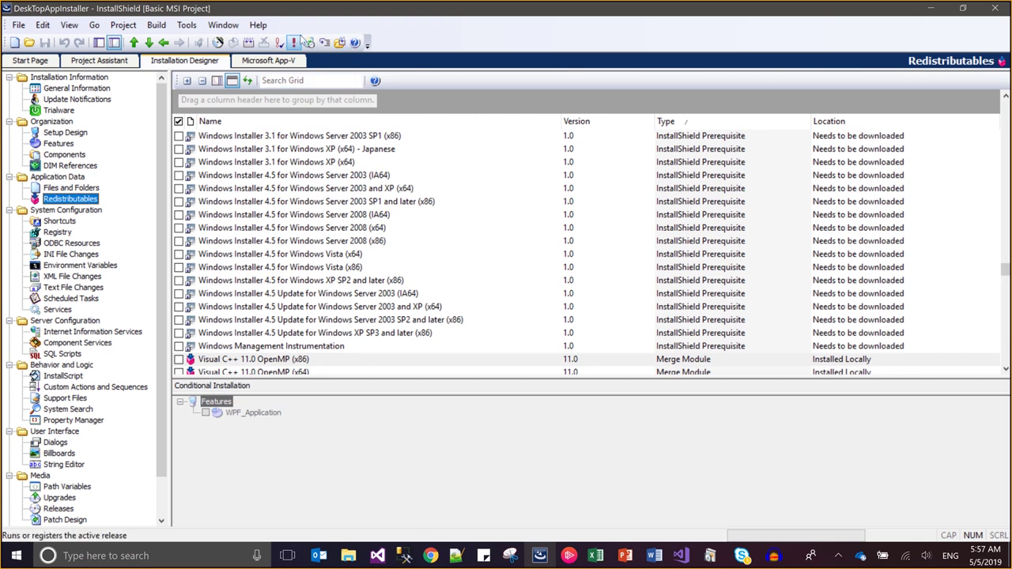
pyautogui.click(186, 24)
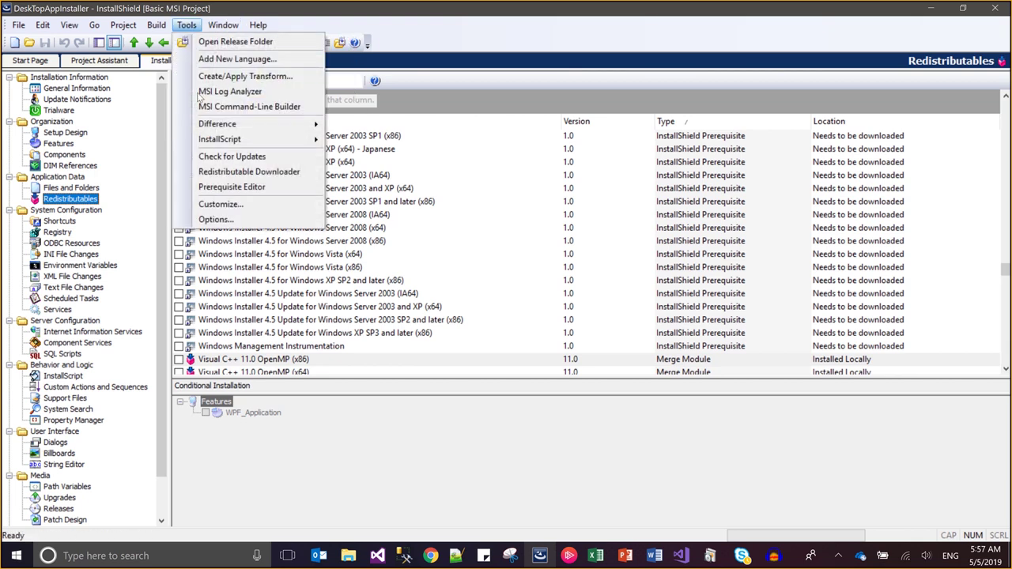
pyautogui.click(222, 225)
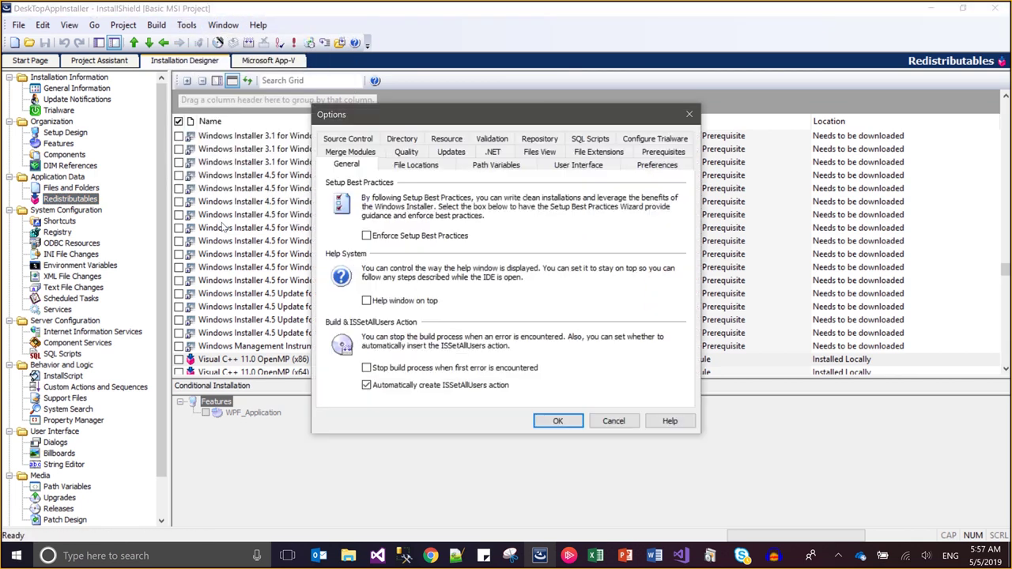
pyautogui.click(669, 154)
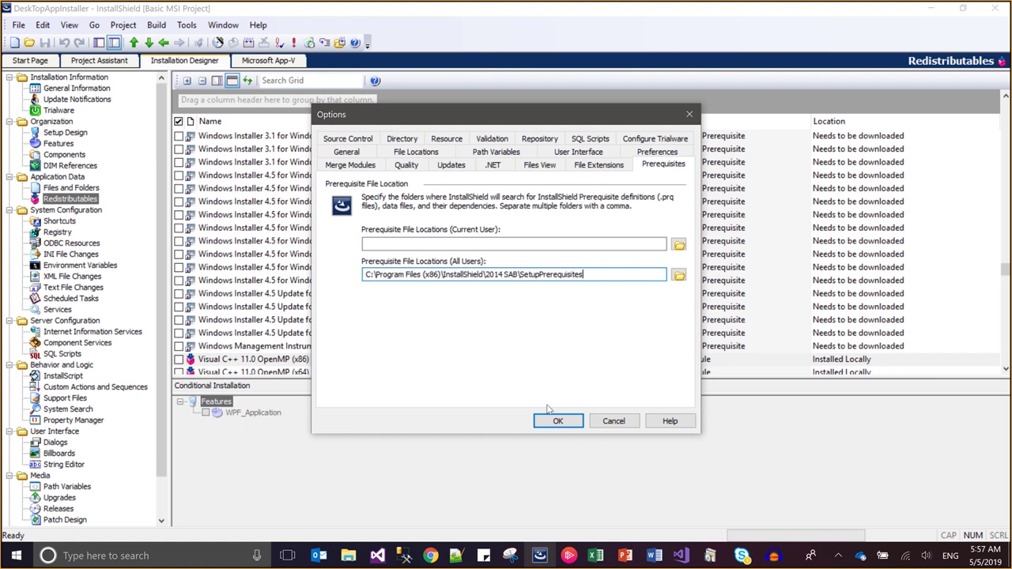
# View the SetupPrerequisites folder in File Explorer, return to InstallShield and close the options without changes
pyautogui.click(352, 558)
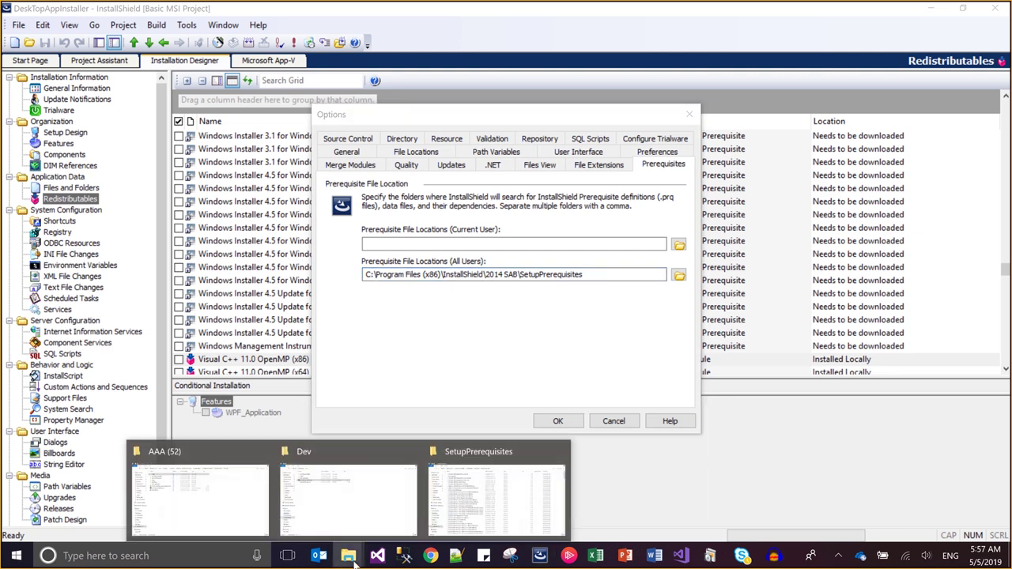
pyautogui.click(496, 496)
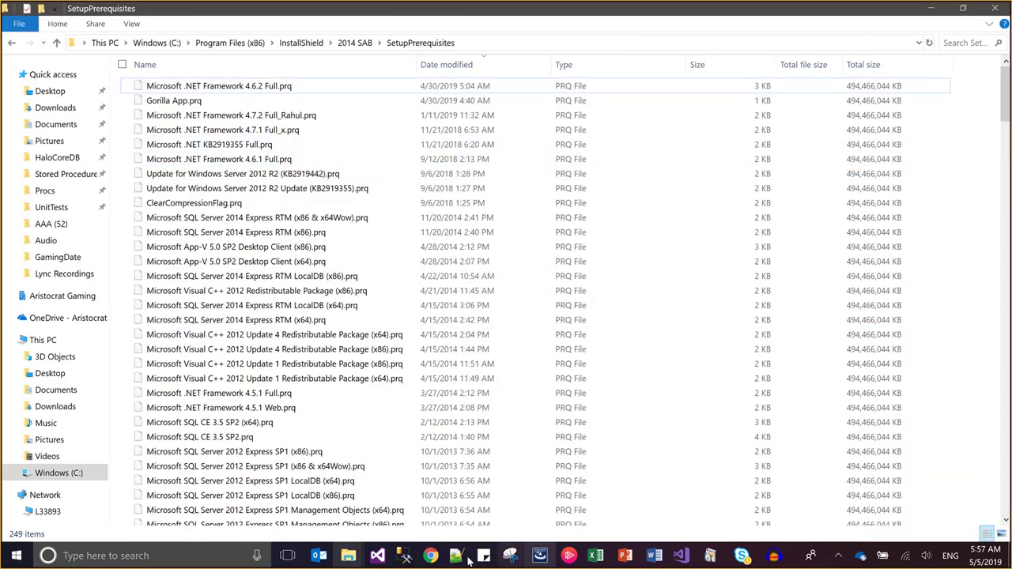
pyautogui.click(585, 490)
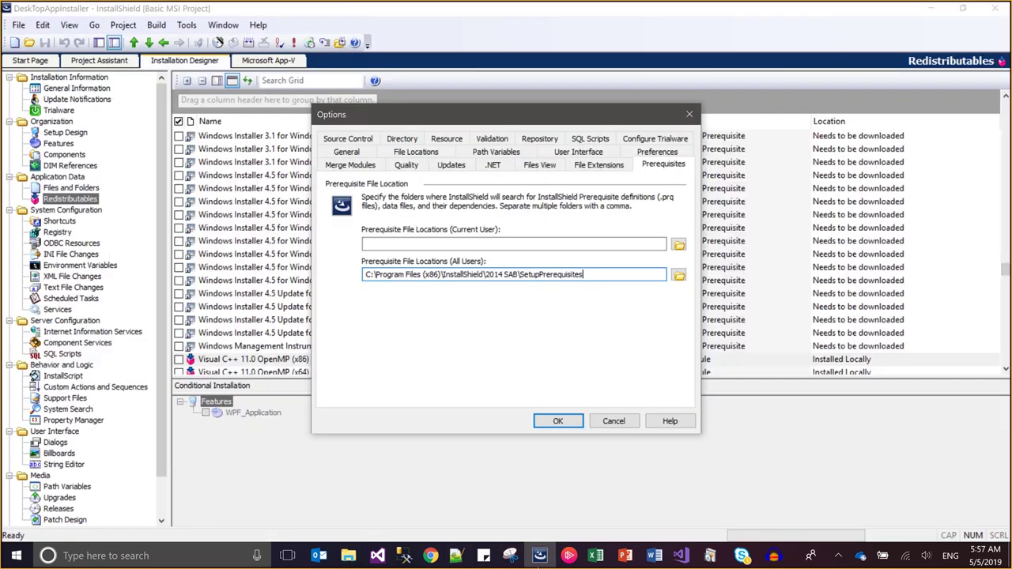
pyautogui.click(689, 114)
pyautogui.click(482, 162)
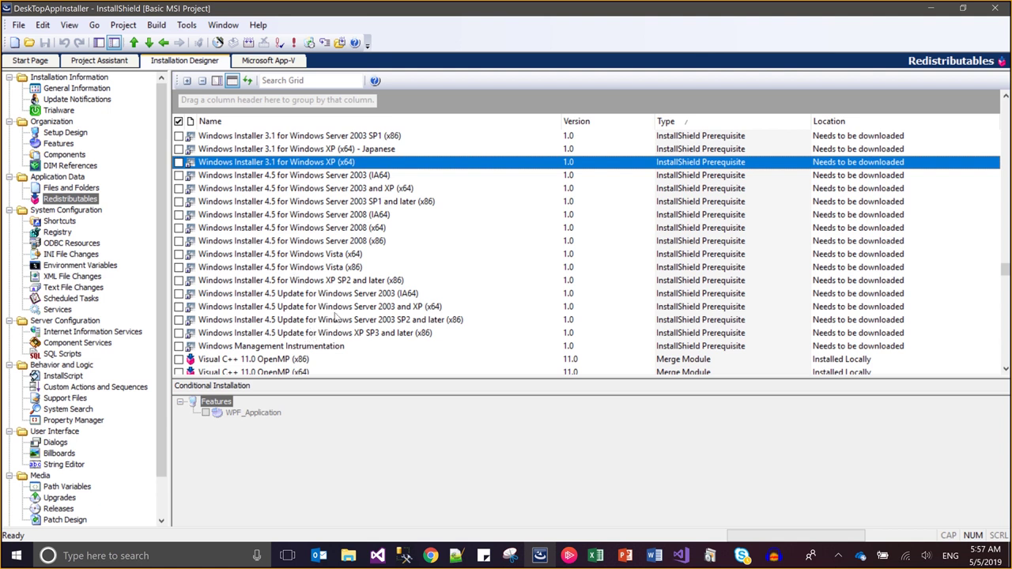
# Search the redistributables for 4.7.2, broaden the search to 4.7., and clear the filter
pyautogui.click(368, 284)
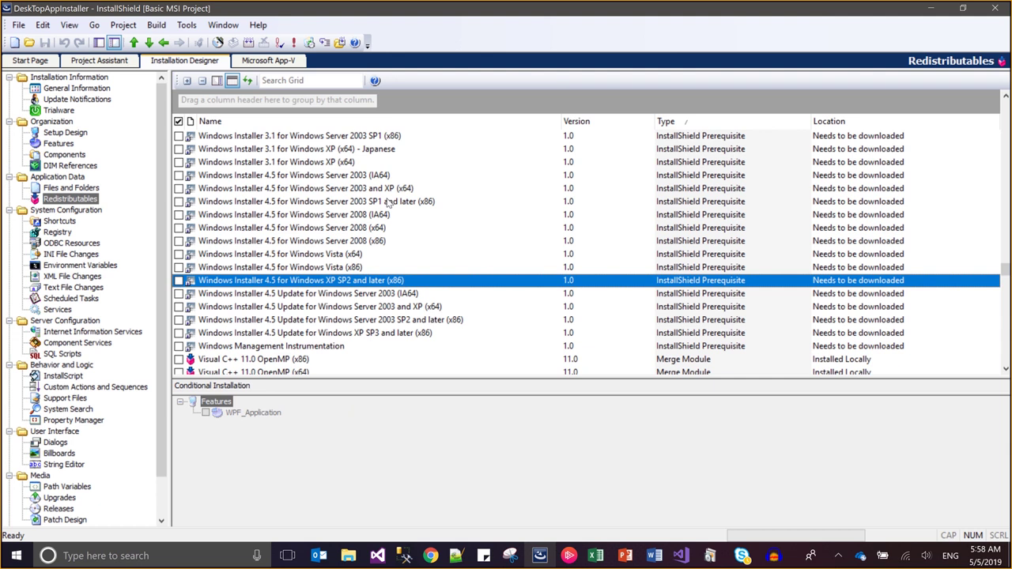
pyautogui.click(313, 81)
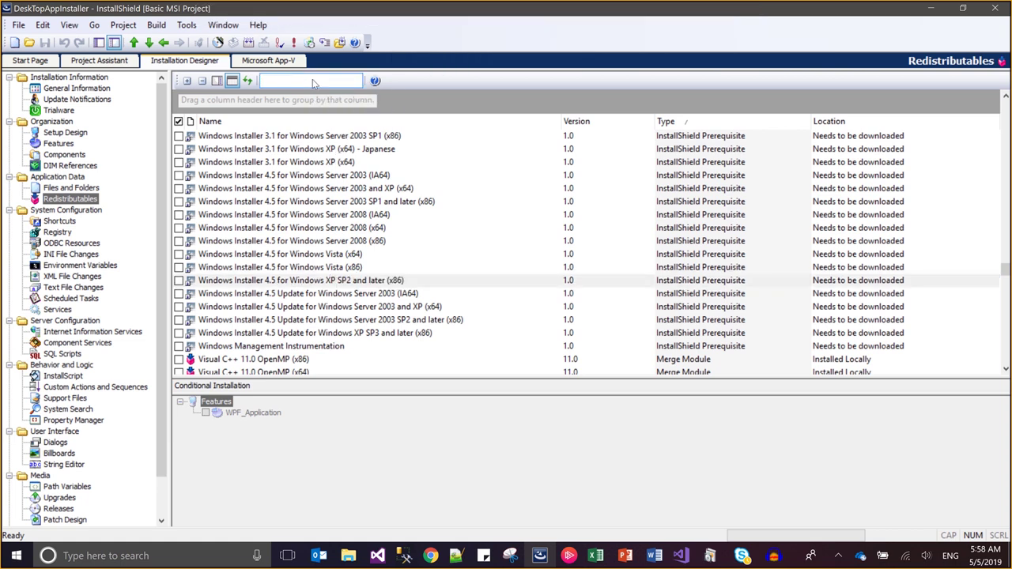
pyautogui.write('4.7.2')
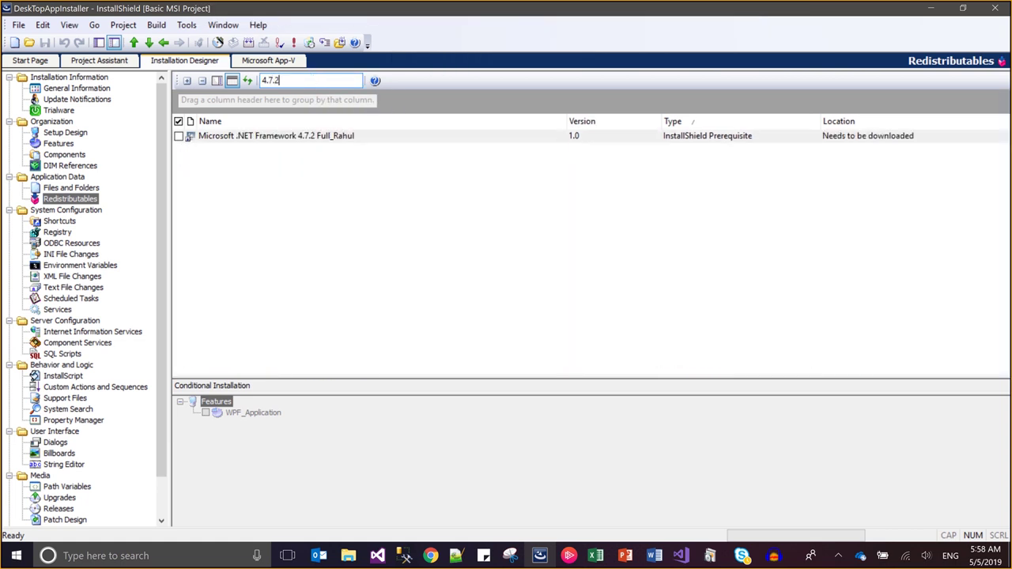
pyautogui.press('BackSpace')
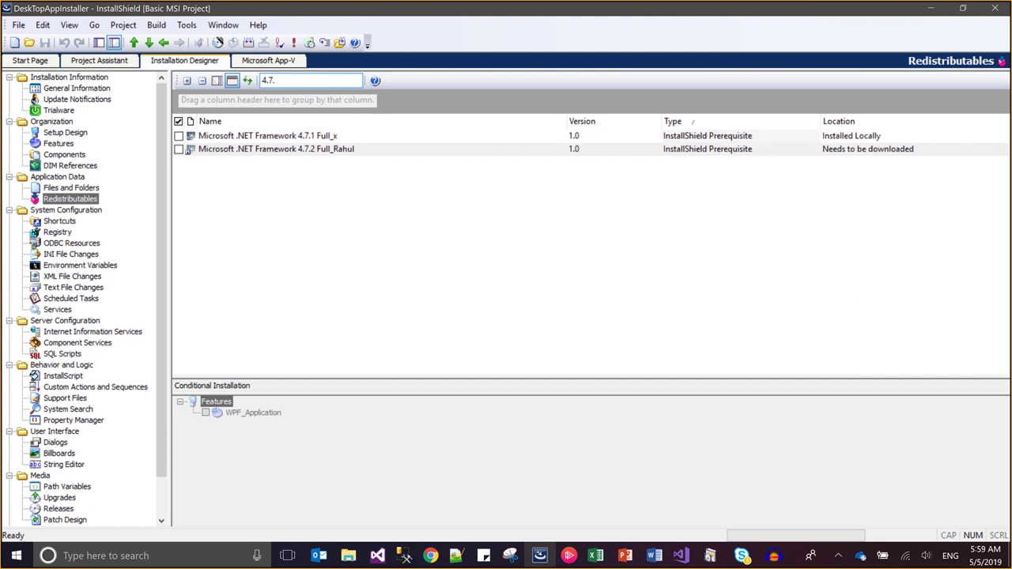
pyautogui.click(376, 151)
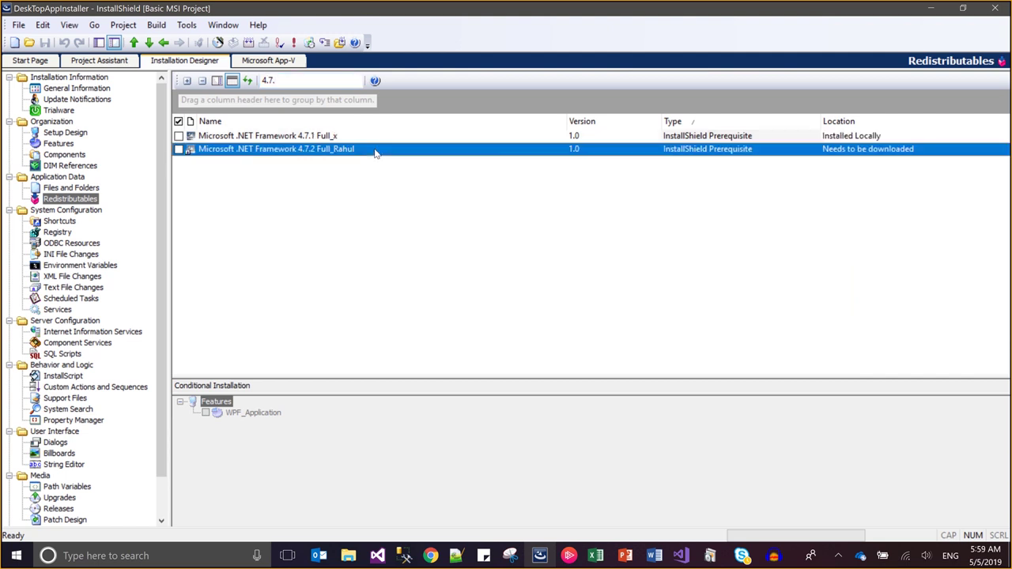
pyautogui.click(320, 81)
pyautogui.press('BackSpace')
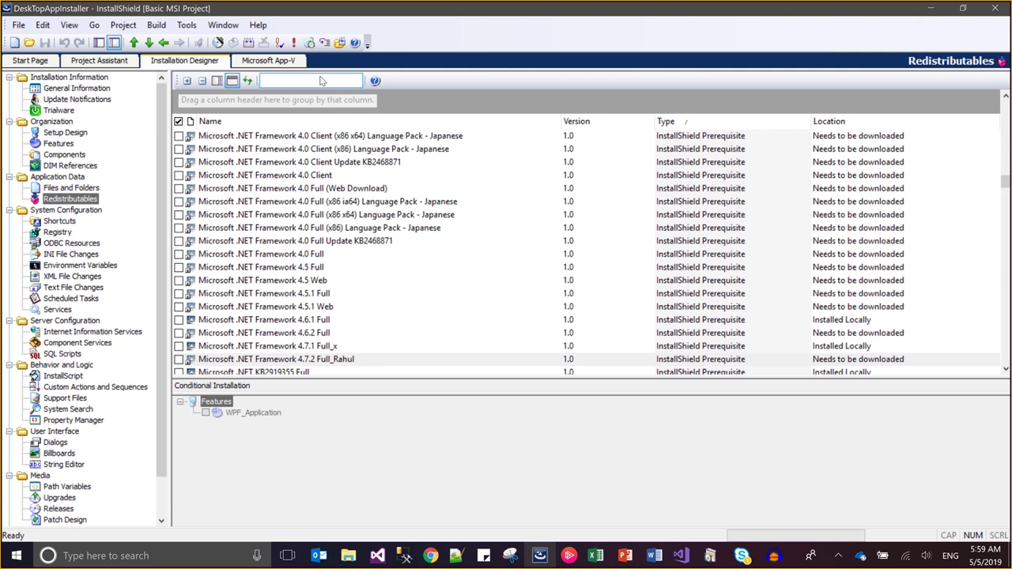
pyautogui.click(334, 162)
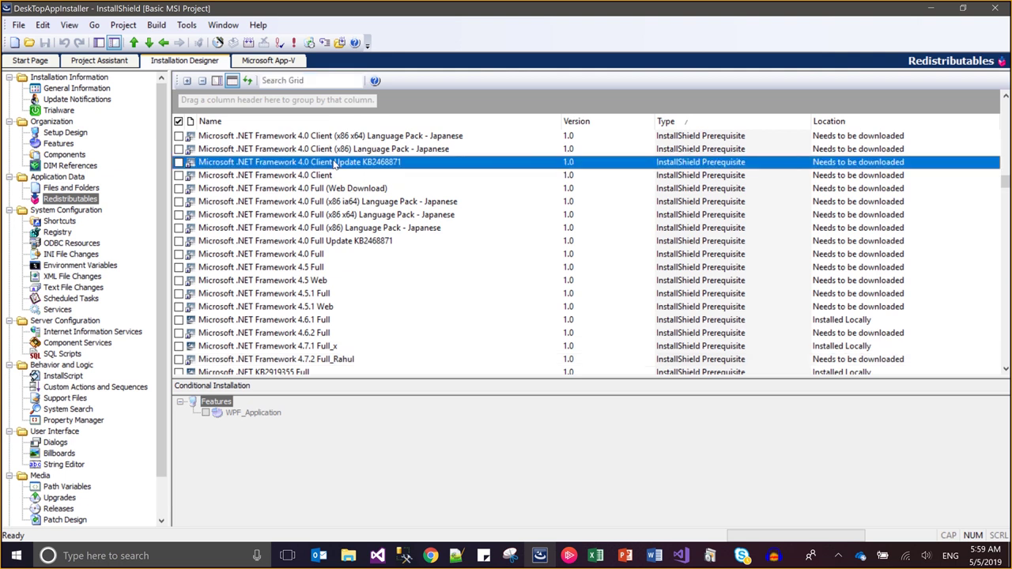
# Open the Prerequisite Editor and choose InstallShield\2014 SAB\SetupPrerequisites as the folder for saving the new prerequisite
pyautogui.click(187, 25)
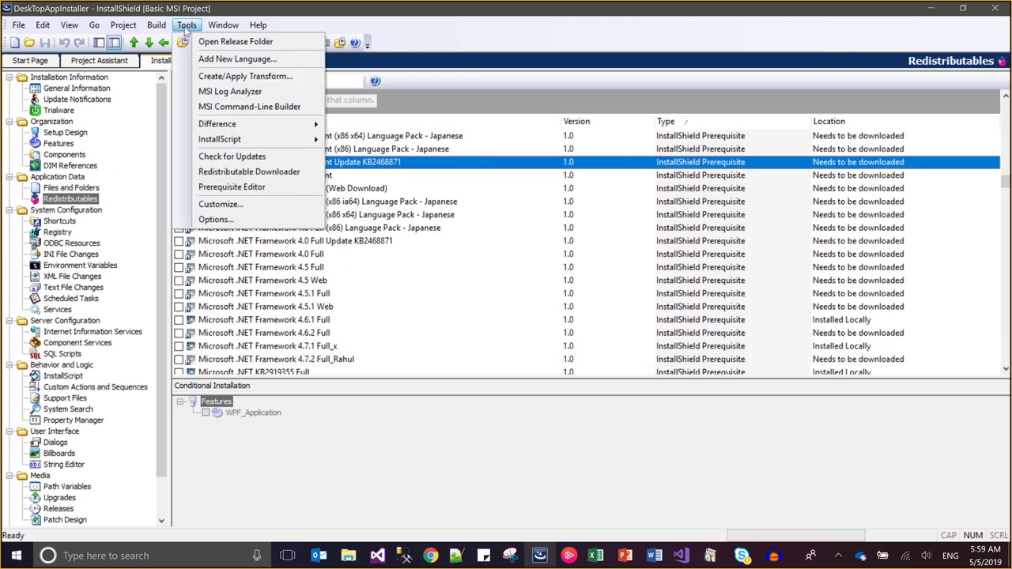
pyautogui.click(225, 189)
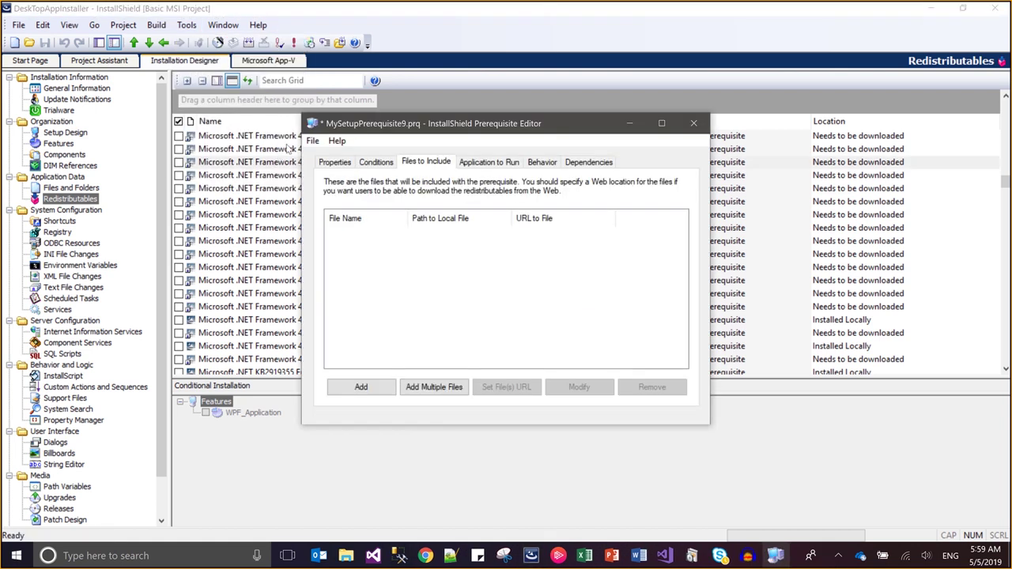
pyautogui.click(313, 141)
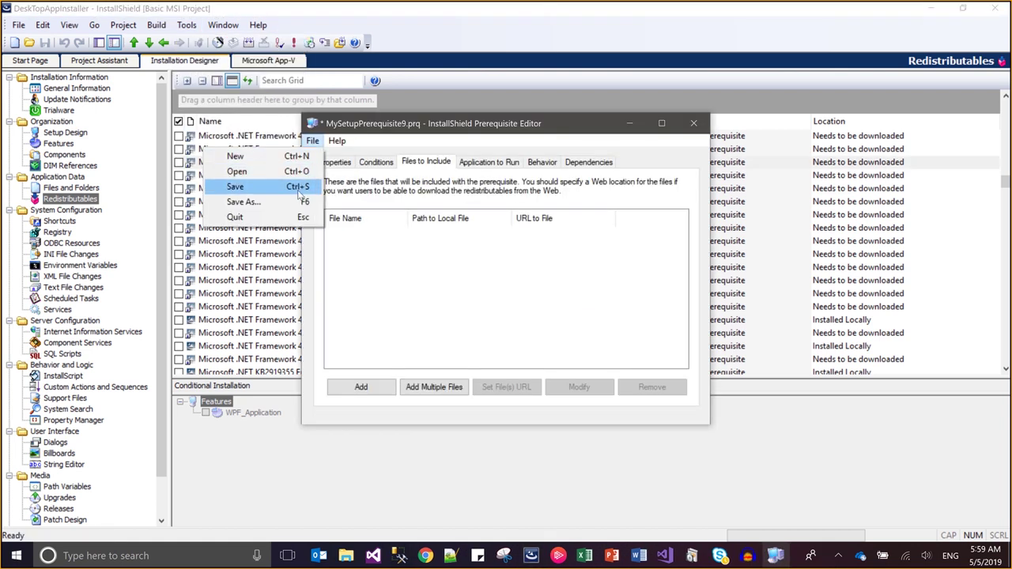
pyautogui.click(243, 202)
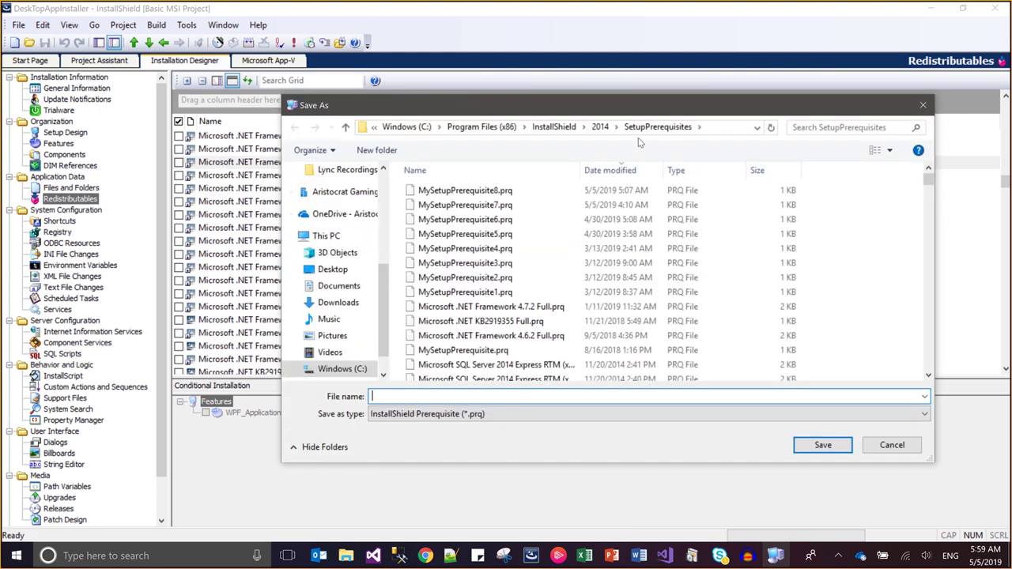
pyautogui.click(556, 128)
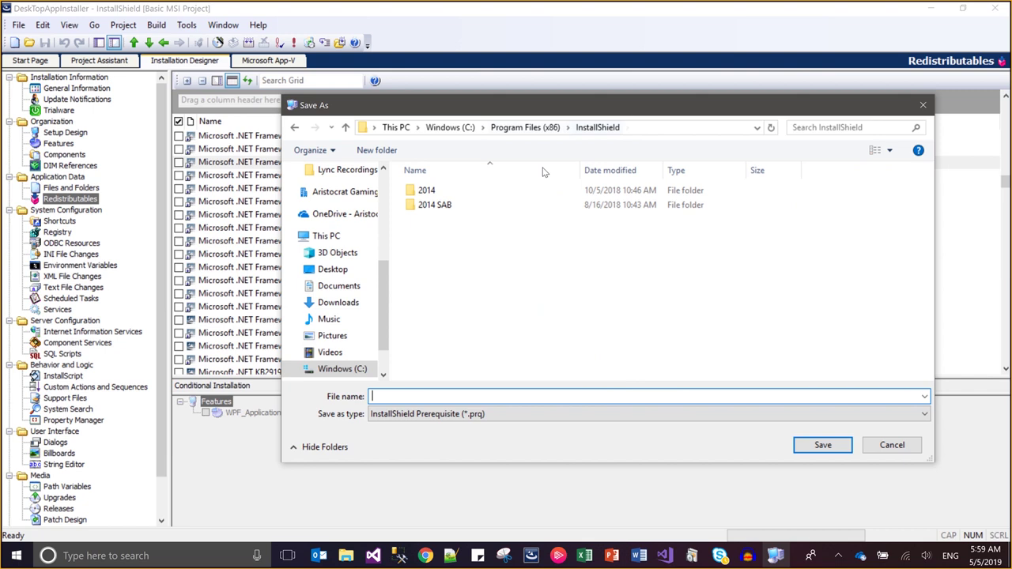
pyautogui.doubleClick(465, 215)
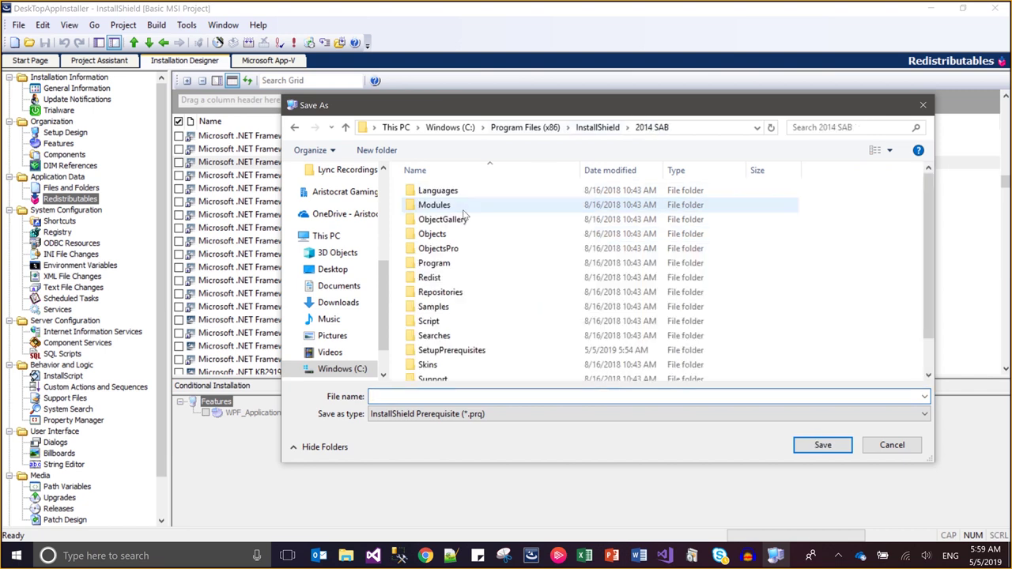
pyautogui.click(484, 354)
pyautogui.doubleClick(484, 354)
# Name the prerequisite file "Microsoft .NET Framework 4.7.2 Web Version", copy that name to the clipboard, and save the file
pyautogui.click(487, 395)
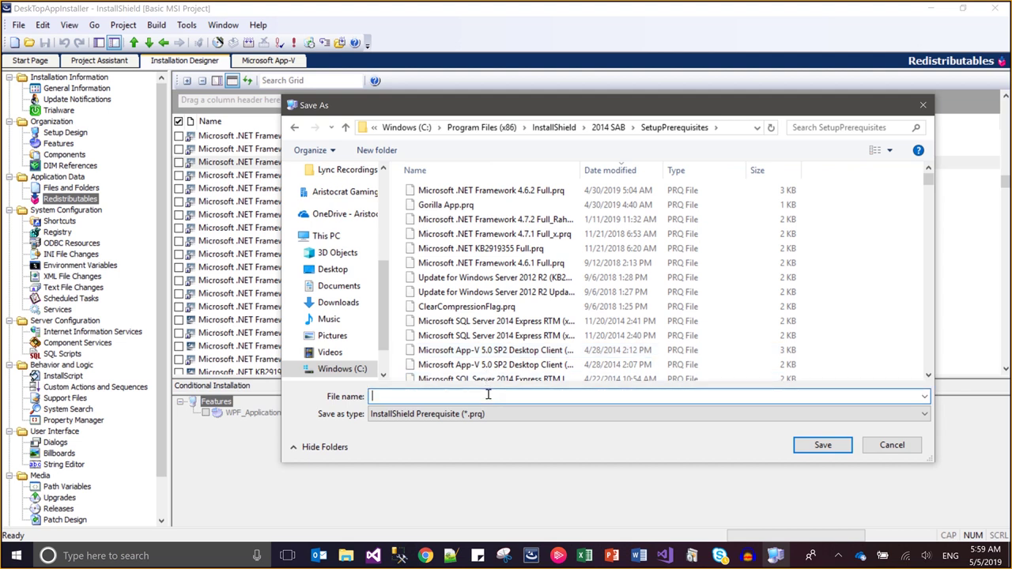
pyautogui.write('Micros')
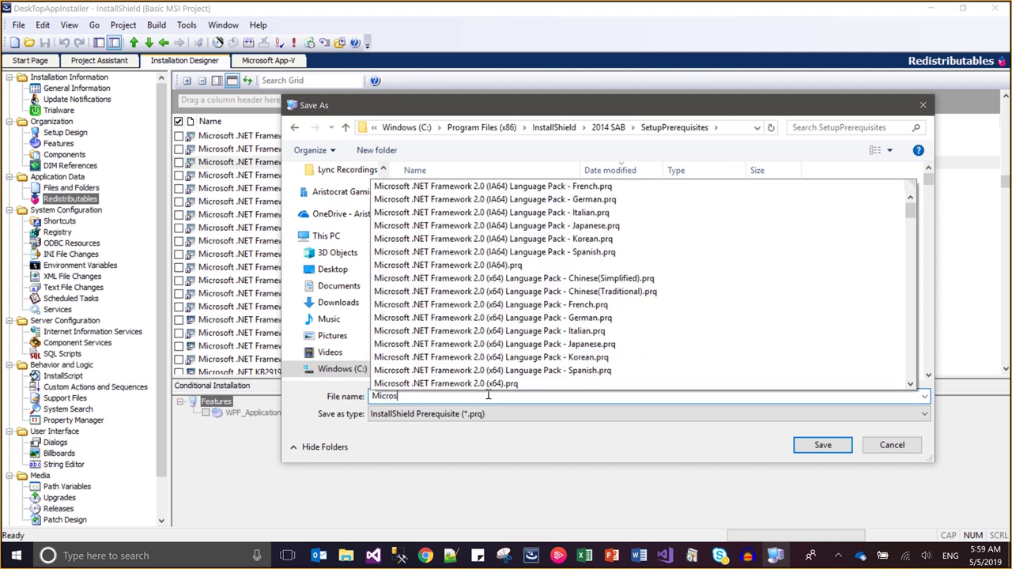
pyautogui.write('oft .NET Framework 4.7.')
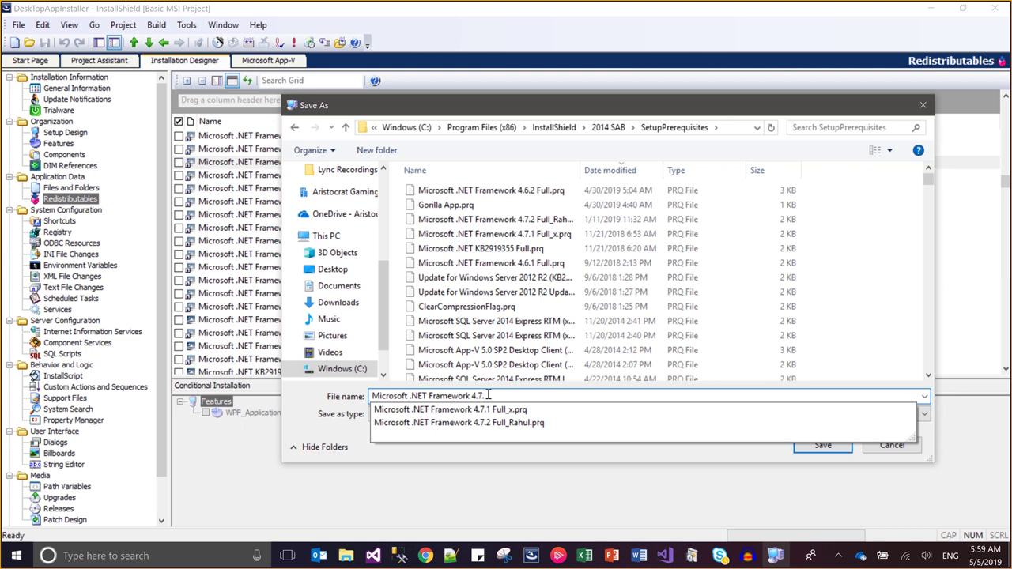
pyautogui.write('2')
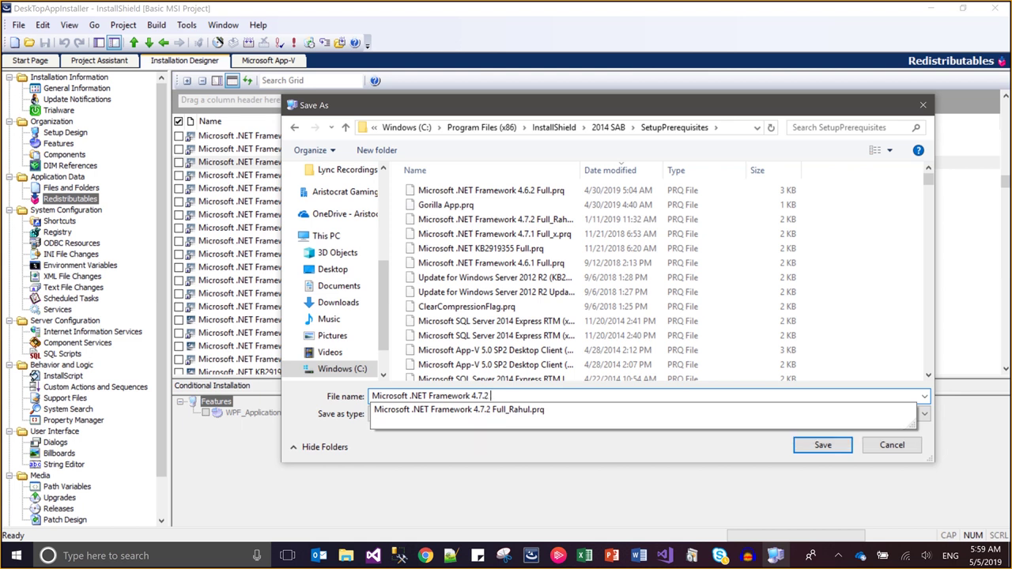
pyautogui.write(' Web ')
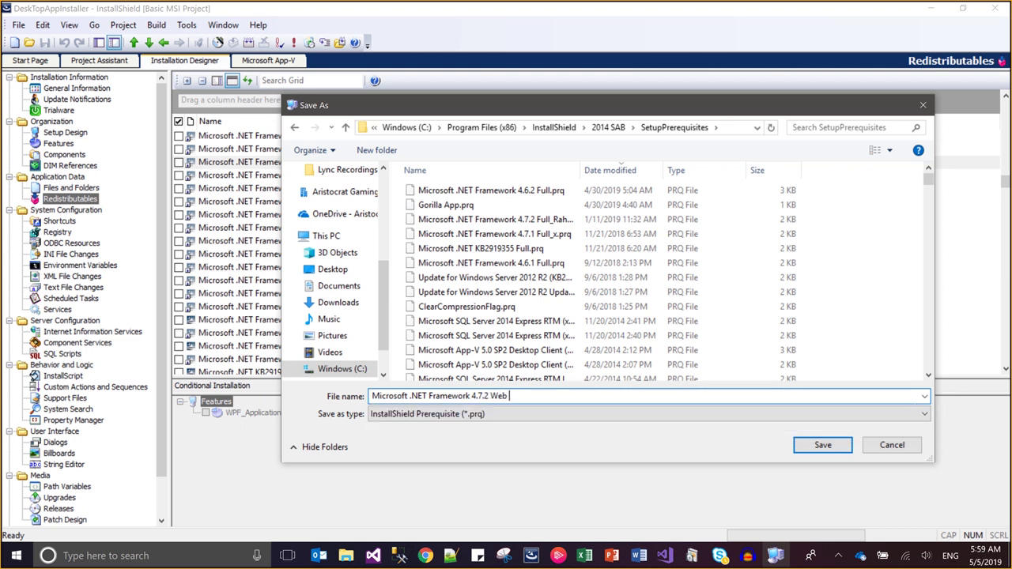
pyautogui.write('Version')
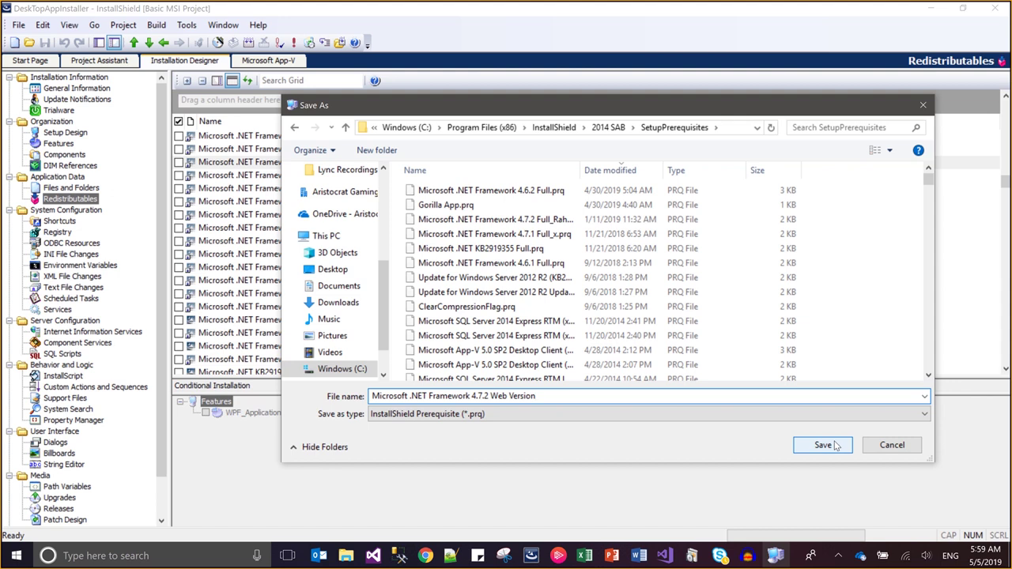
pyautogui.hotkey('shift', 'Left')
pyautogui.hotkey('shift', 'Left')
pyautogui.hotkey('shift', 'Left')
pyautogui.hotkey('shift', 'Left')
pyautogui.hotkey('shift', 'Left')
pyautogui.hotkey('shift', 'Left')
pyautogui.hotkey('shift', 'Left')
pyautogui.hotkey('shift', 'Left')
pyautogui.hotkey('shift', 'Left')
pyautogui.hotkey('shift', 'Left')
pyautogui.hotkey('shift', 'Left')
pyautogui.hotkey('shift', 'Left')
pyautogui.hotkey('shift', 'Left')
pyautogui.hotkey('shift', 'Left')
pyautogui.hotkey('shift', 'Left')
pyautogui.hotkey('shift', 'Left')
pyautogui.hotkey('shift', 'Left')
pyautogui.hotkey('shift', 'Left')
pyautogui.hotkey('shift', 'Left')
pyautogui.hotkey('shift', 'Left')
pyautogui.hotkey('ctrl', 'c')
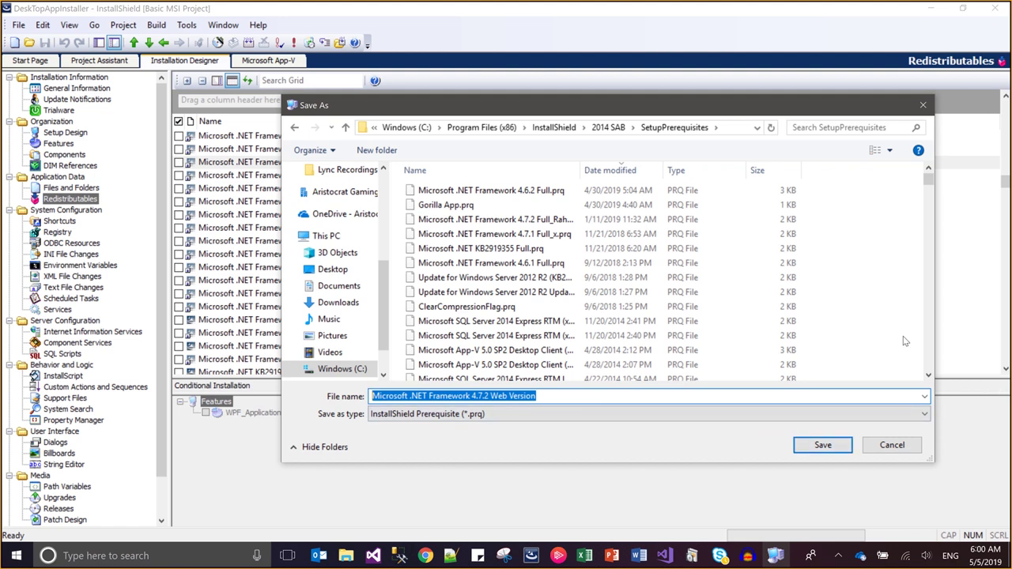
pyautogui.click(822, 446)
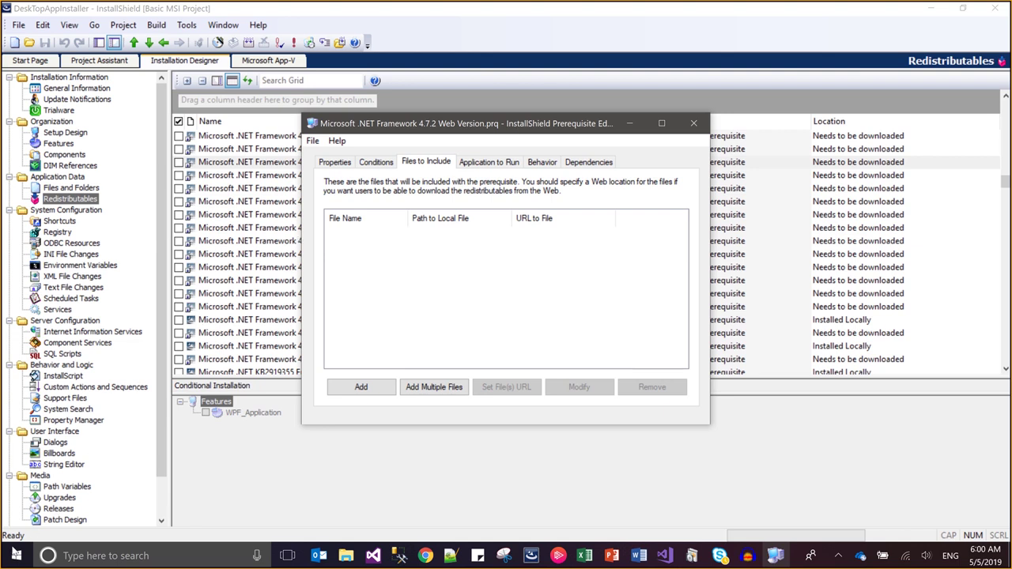
# Paste the copied prerequisite name into a new Notepad document and return to the Prerequisite Editor
pyautogui.click(8, 558)
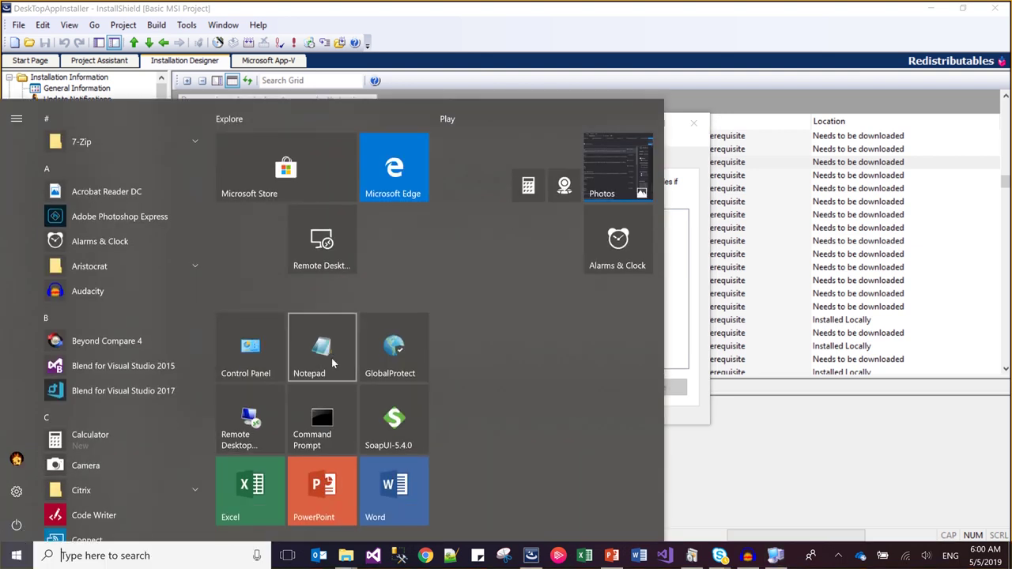
pyautogui.click(330, 357)
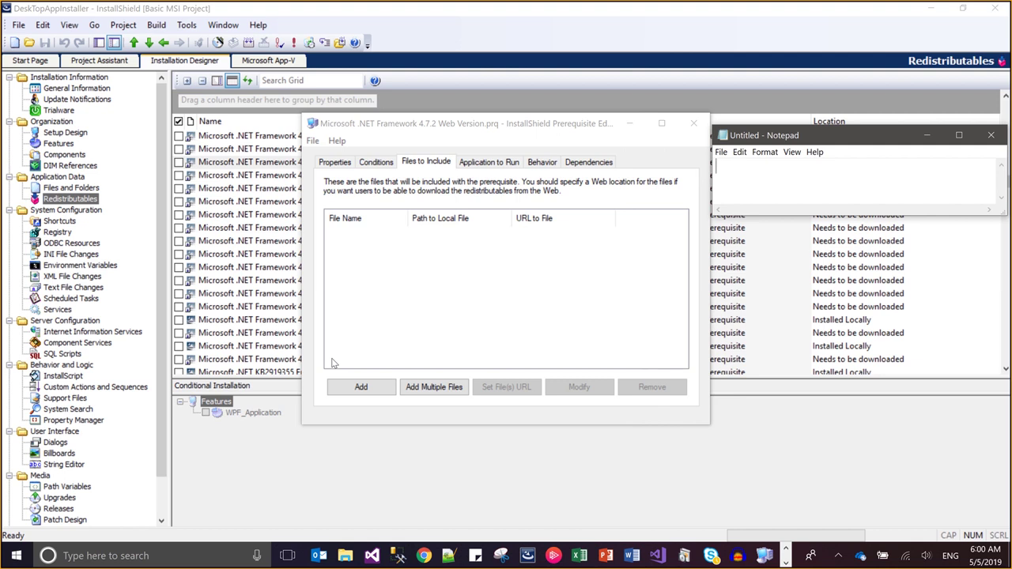
pyautogui.hotkey('ctrl', 'v')
pyautogui.press('Home')
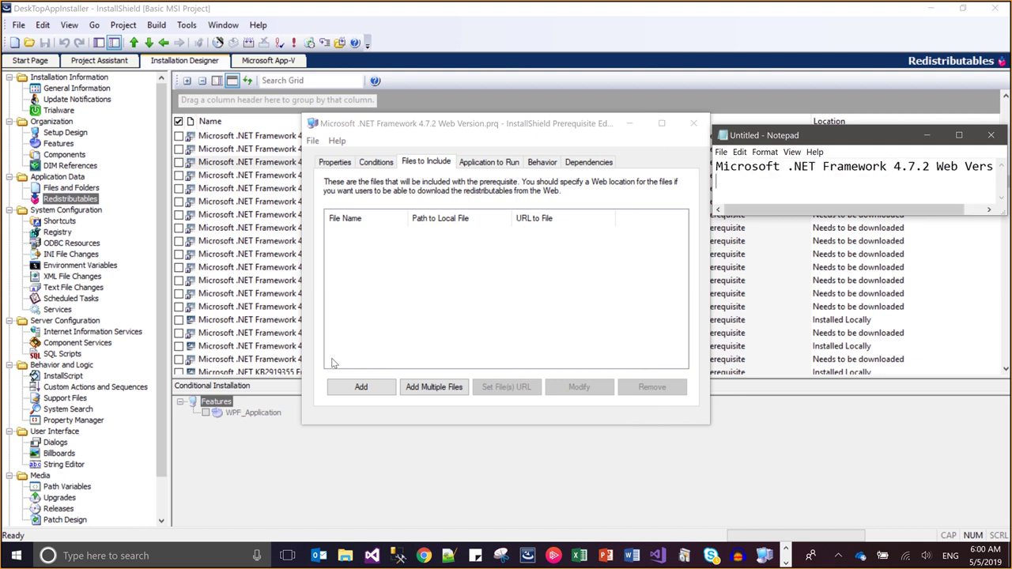
pyautogui.click(926, 135)
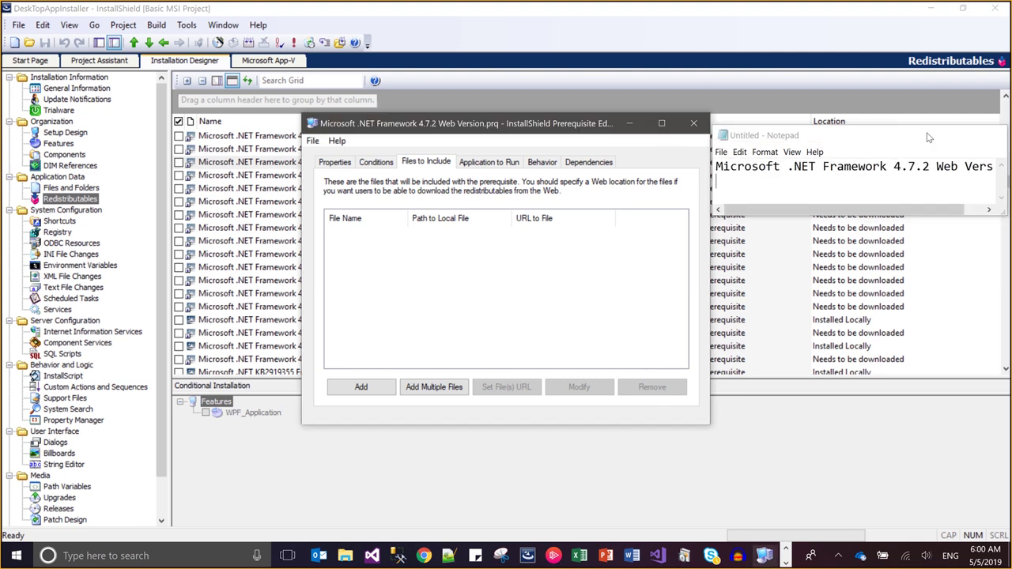
# Enter "It will install Microsoft .NET Framework 4.7.2 Web Version." as the prerequisite's description, save the file, and select the unique identifier
pyautogui.click(334, 162)
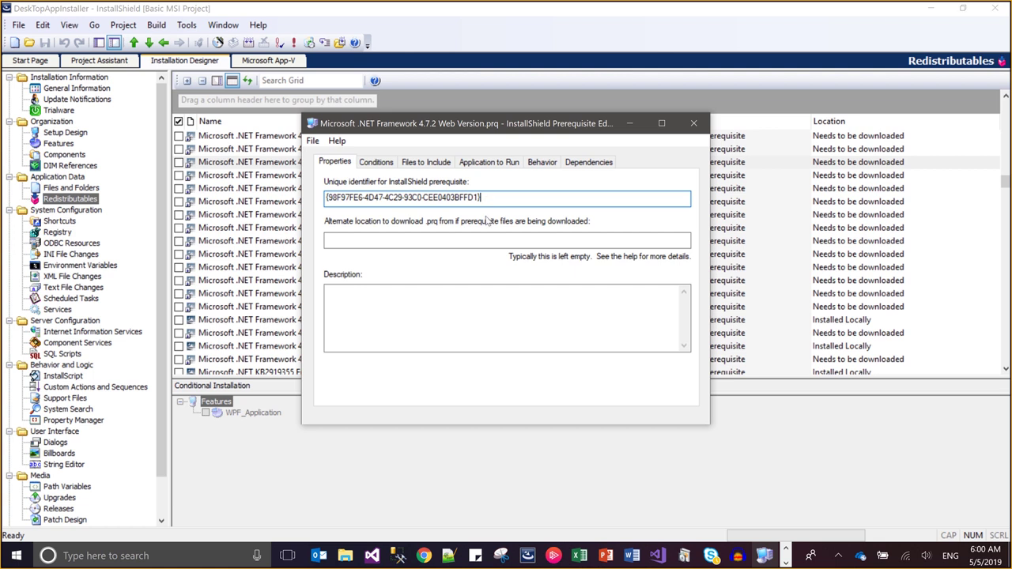
pyautogui.click(433, 242)
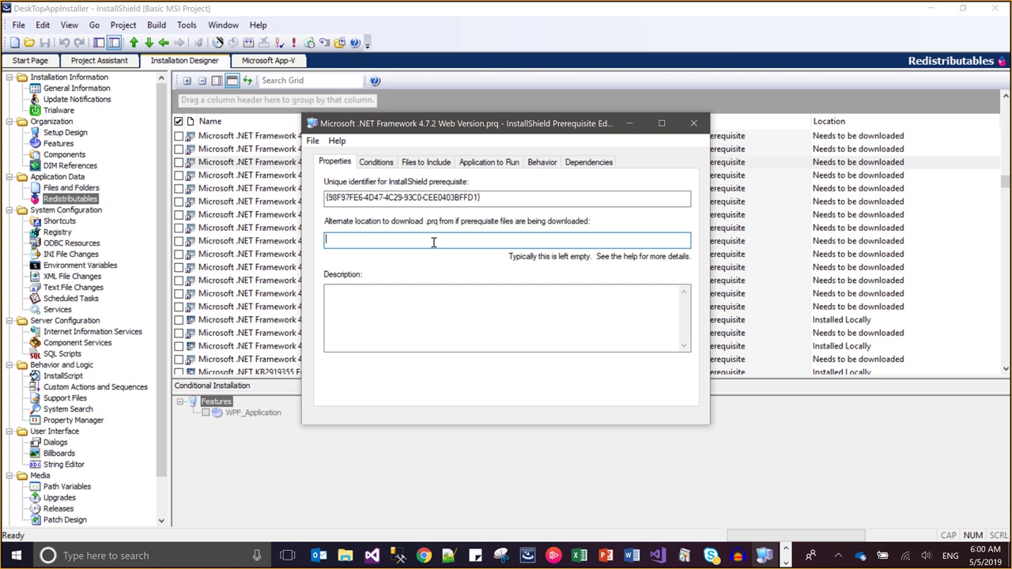
pyautogui.click(424, 337)
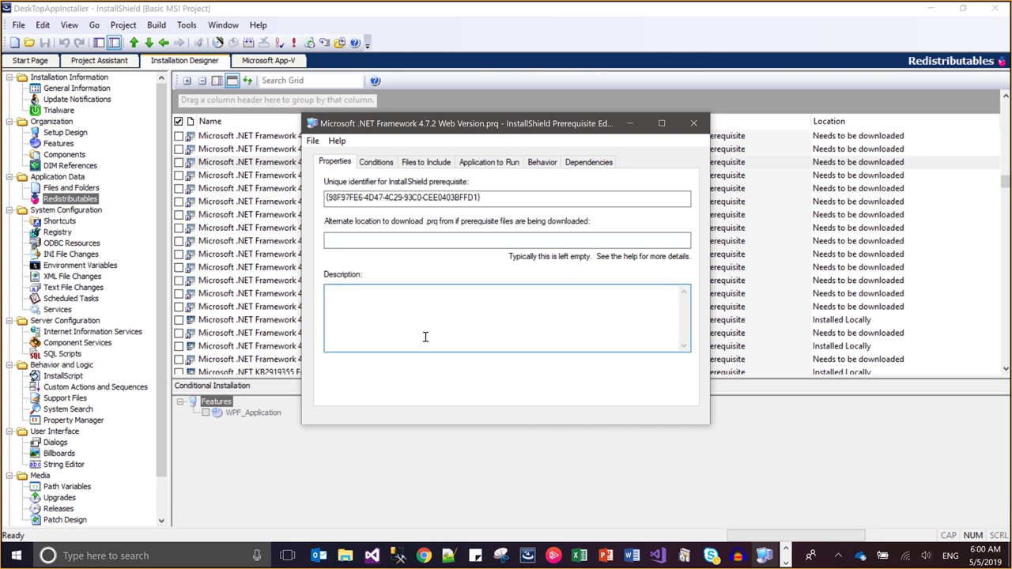
pyautogui.write('It will ')
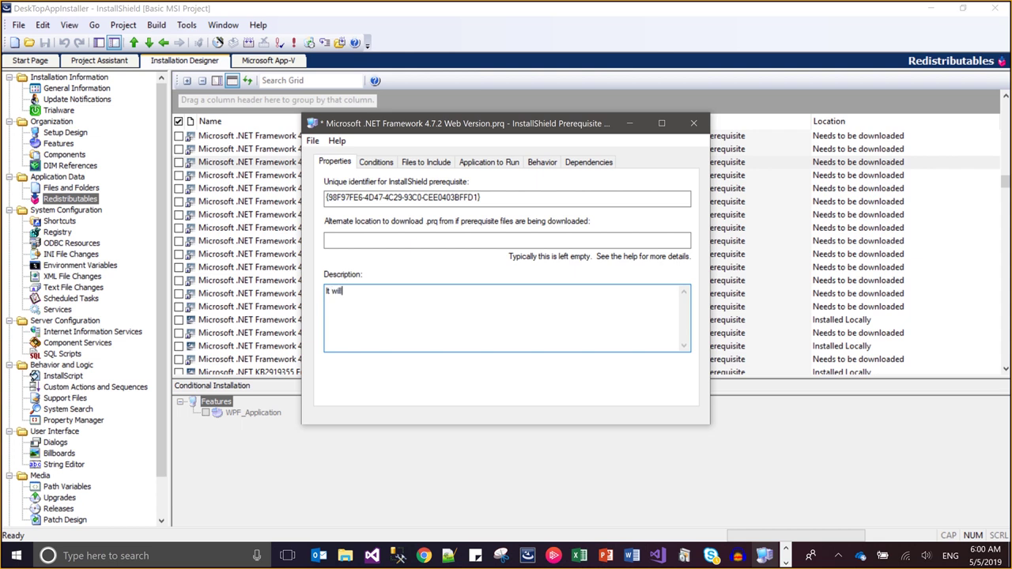
pyautogui.write('install')
pyautogui.hotkey('ctrl', 'v')
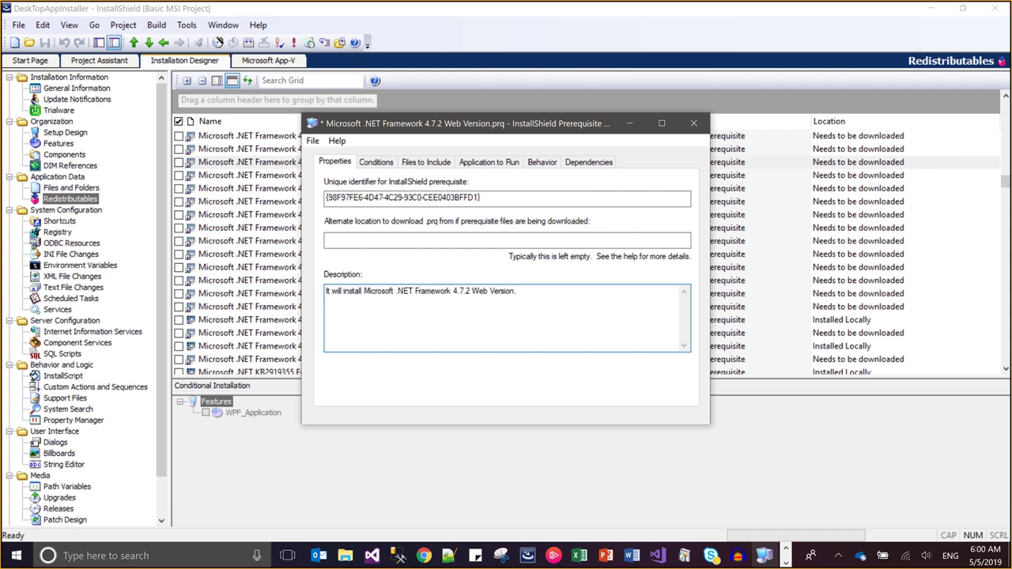
pyautogui.hotkey('ctrl', 's')
pyautogui.doubleClick(353, 197)
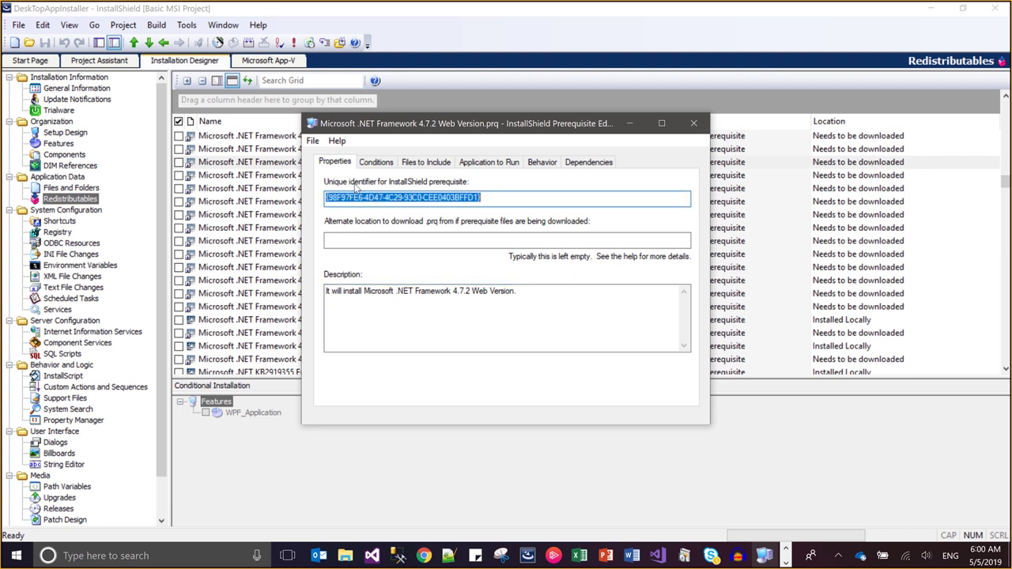
# Start a new prerequisite condition of the type "A registry entry has a specified value"
pyautogui.click(375, 162)
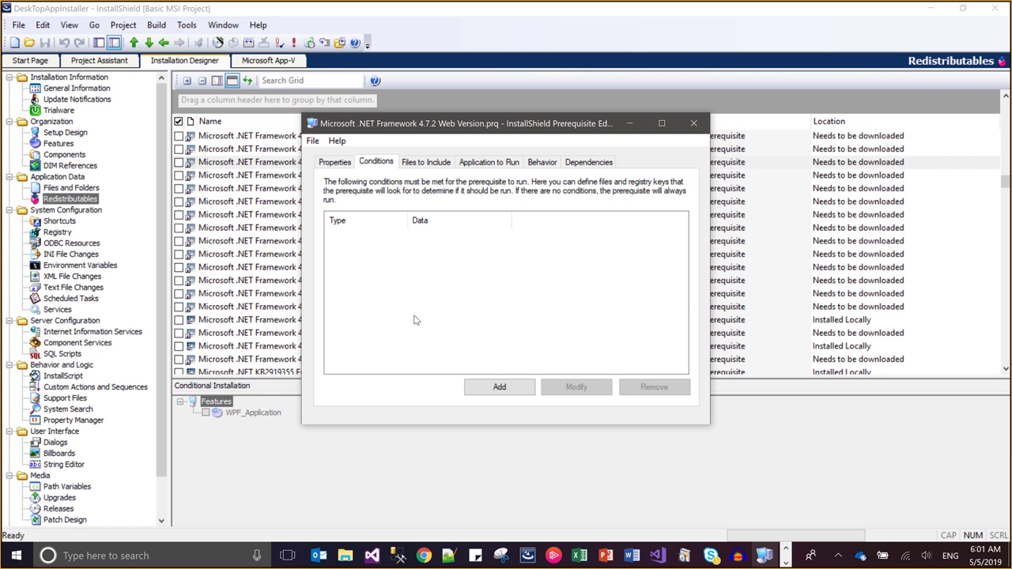
pyautogui.click(507, 388)
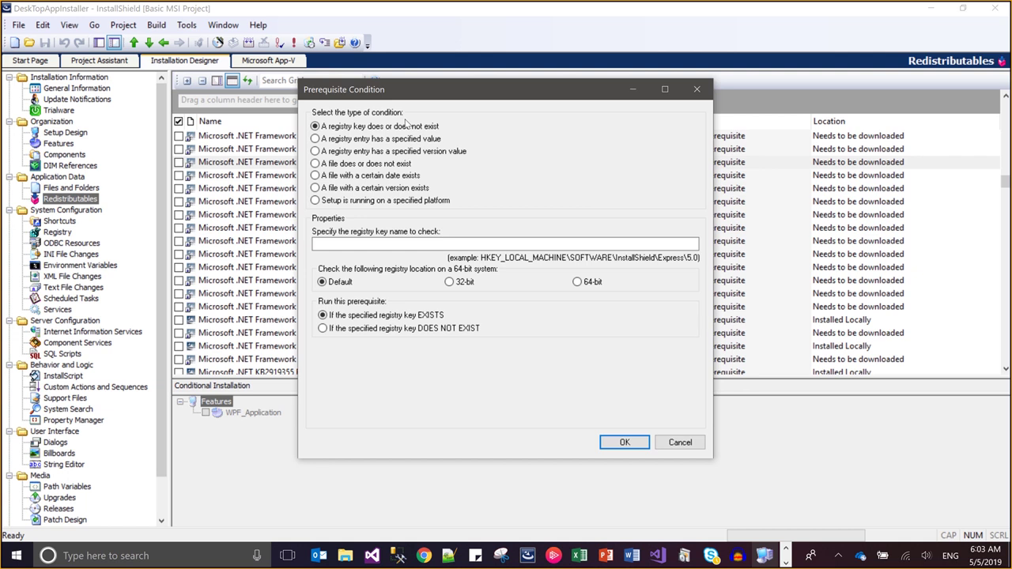
pyautogui.click(329, 142)
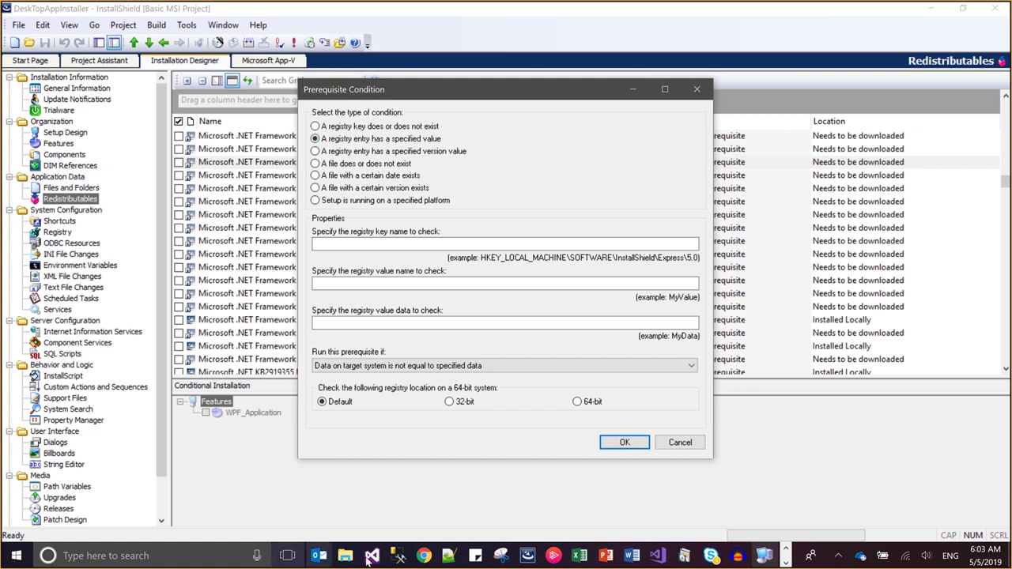
# Open an incognito Chrome window and load the Microsoft Docs article "How to: Determine which .NET Framework versions are installed"
pyautogui.click(423, 561)
pyautogui.rightClick(423, 561)
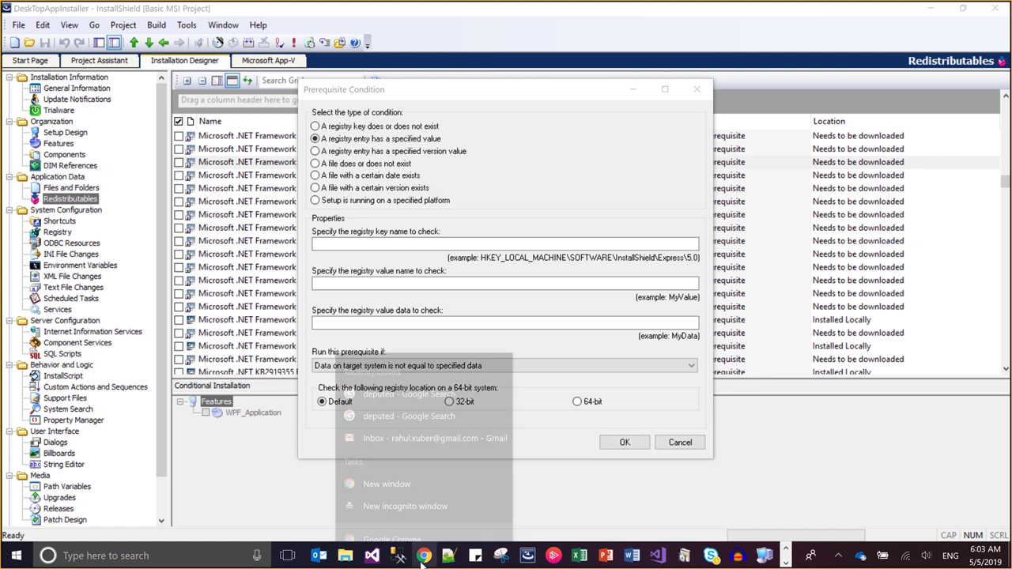
pyautogui.click(444, 470)
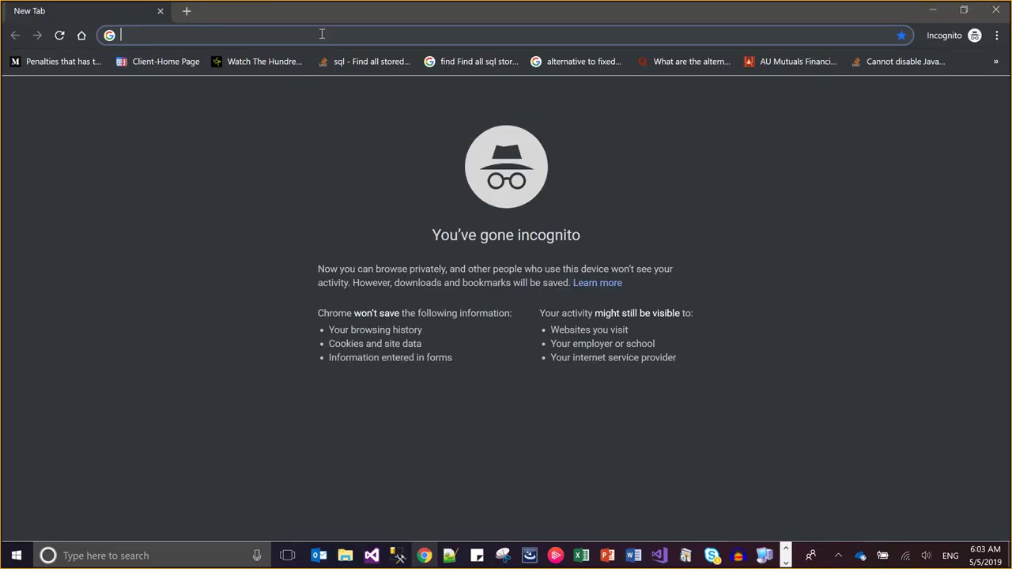
pyautogui.write('h')
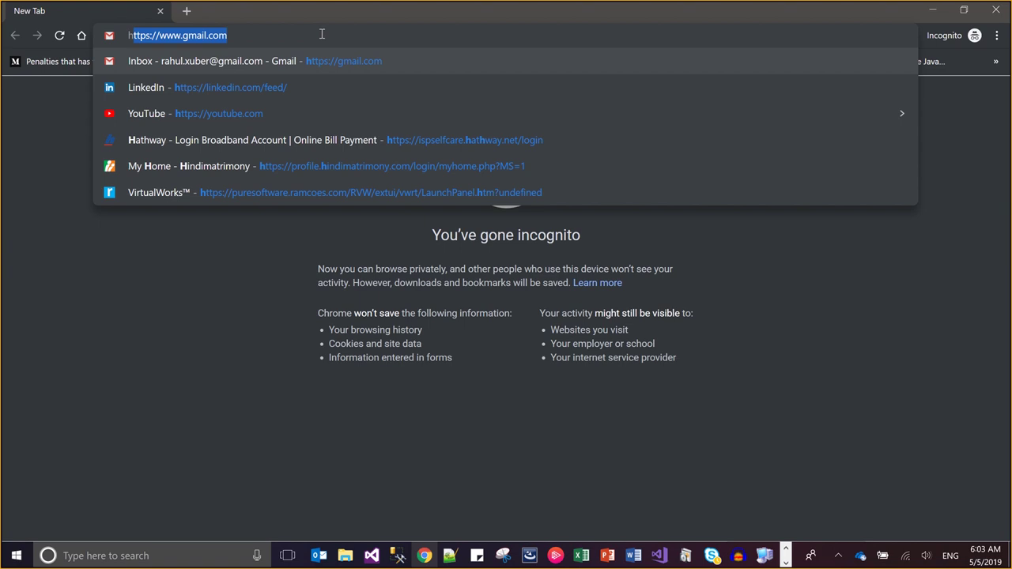
pyautogui.write('ow to dete')
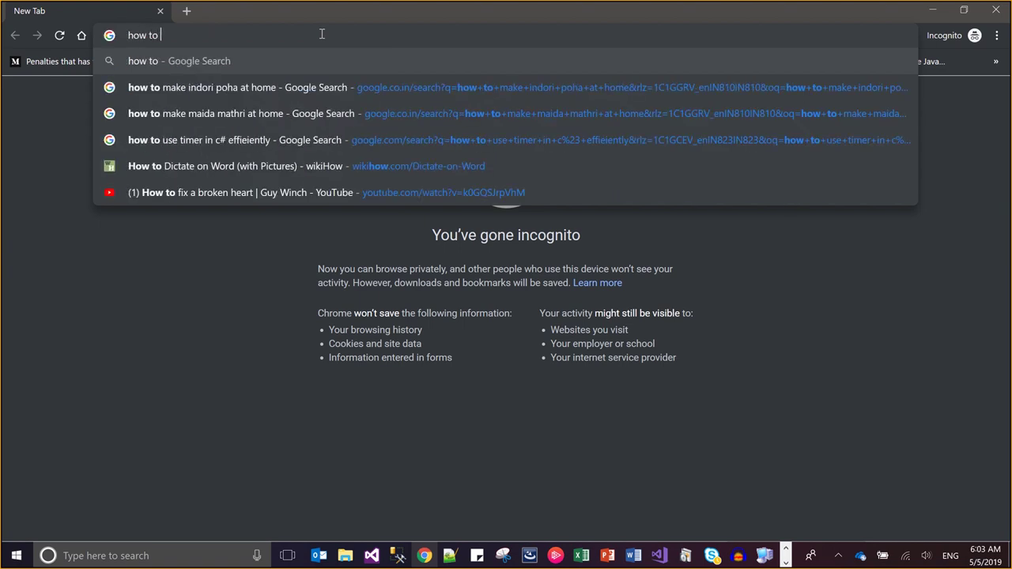
pyautogui.press('Down')
pyautogui.press('Down')
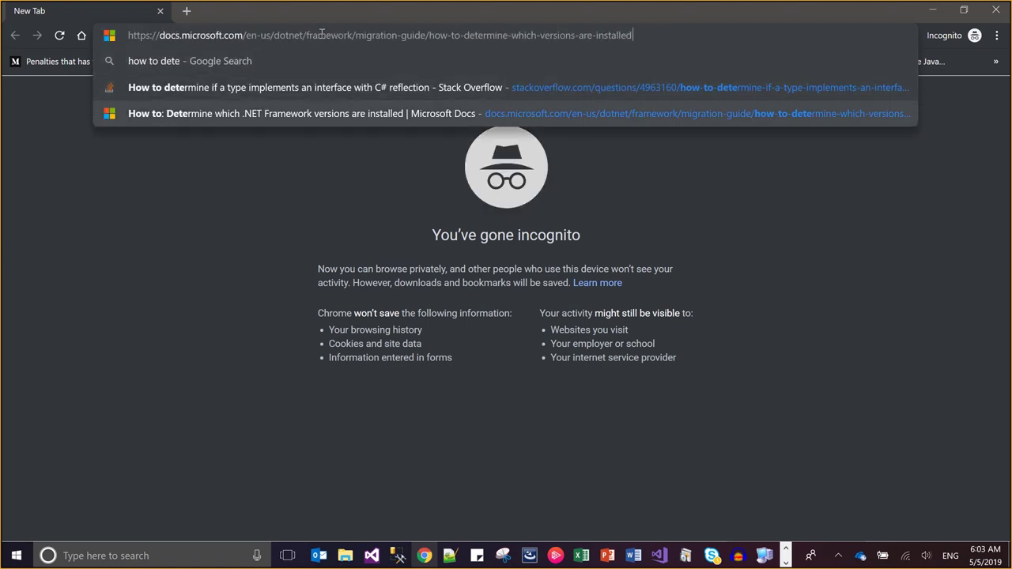
pyautogui.press('Return')
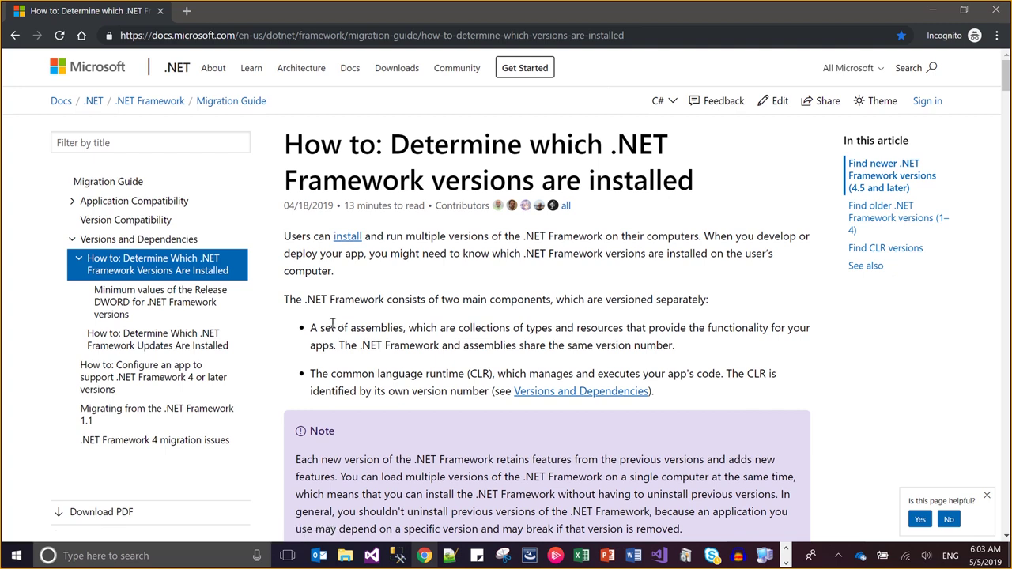
# Copy the subkey path HKEY_LOCAL_MACHINE\SOFTWARE\Microsoft\NET Framework Setup\NDP\v4\Full from the article's section on versions 4.5 and later
pyautogui.scroll(-10, 336, 320)
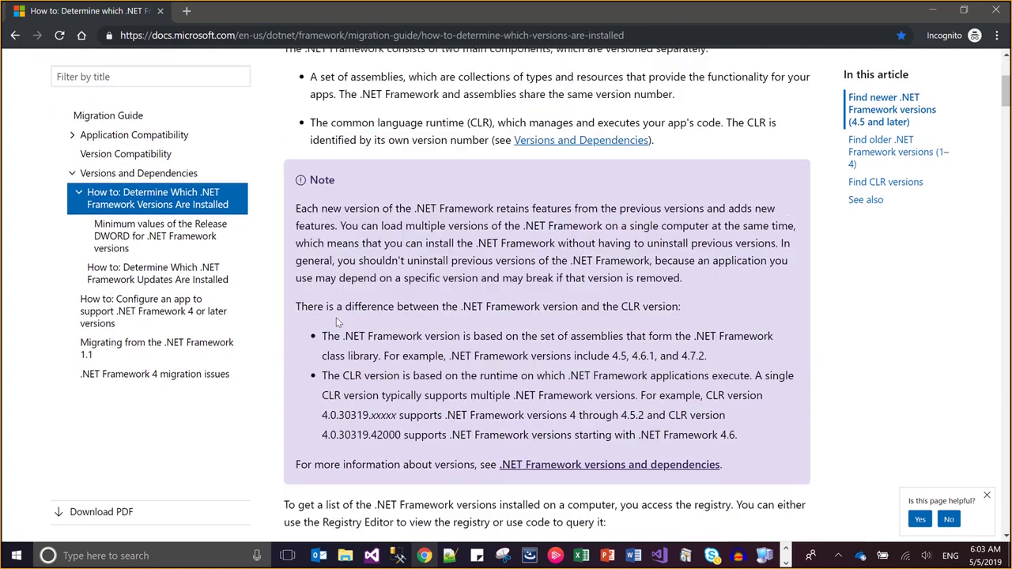
pyautogui.scroll(-1, 335, 316)
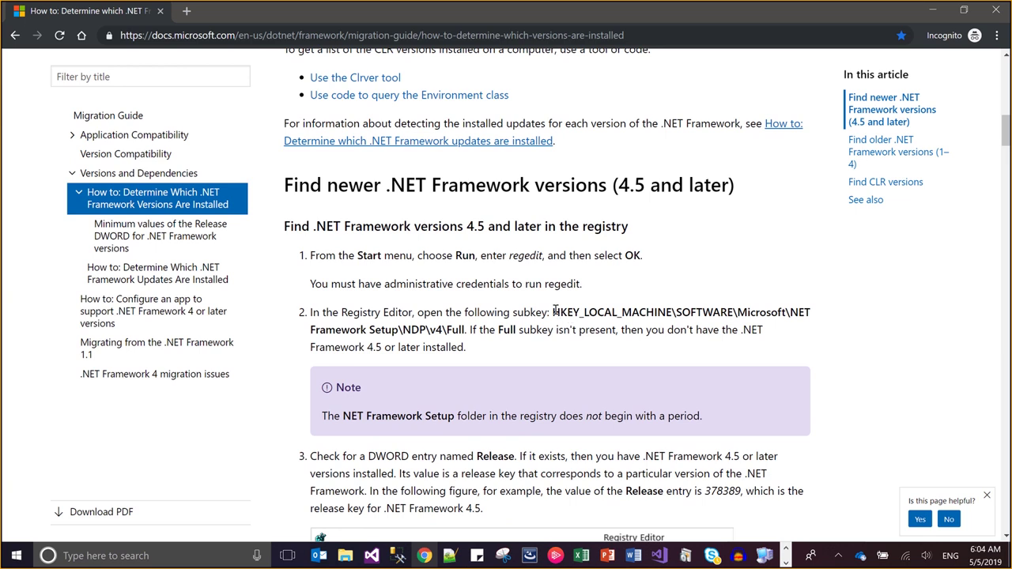
pyautogui.moveTo(553, 312); pyautogui.dragTo(467, 330)
pyautogui.hotkey('ctrl', 'c')
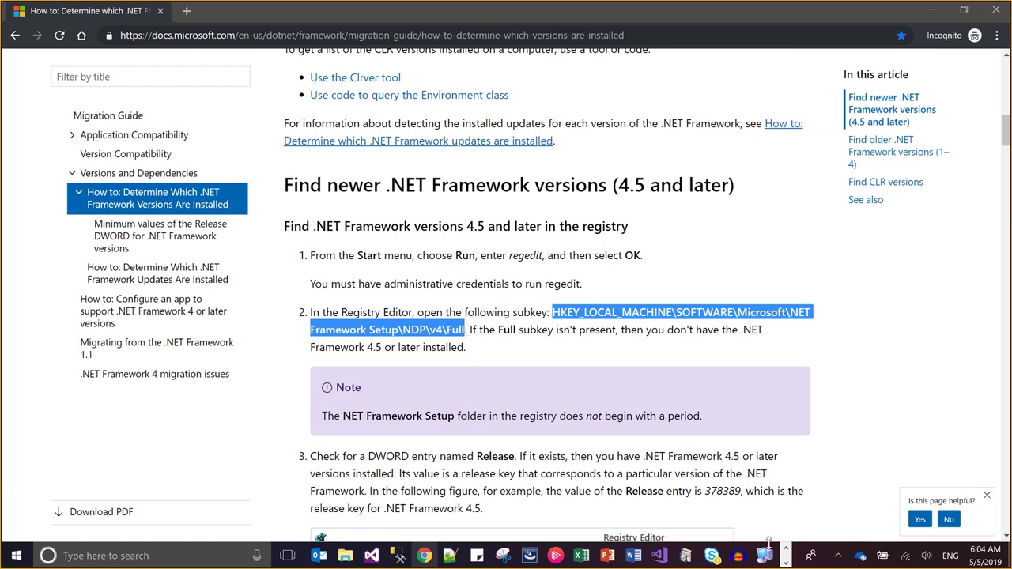
# Connect to the remote computer 172.28.70.1 with Remote Desktop, entering the account password and accepting the untrusted certificate
pyautogui.click(785, 563)
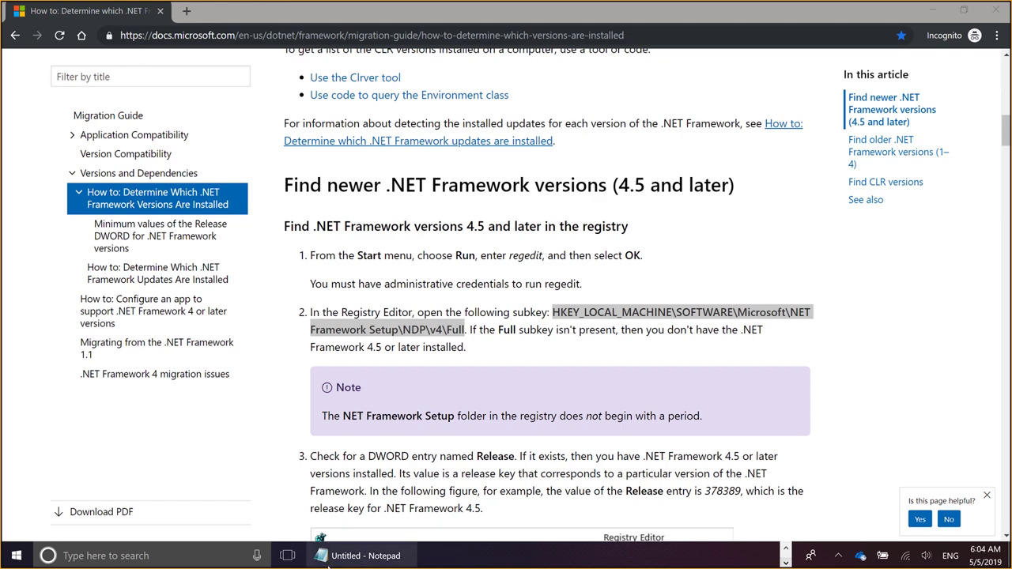
pyautogui.click(12, 559)
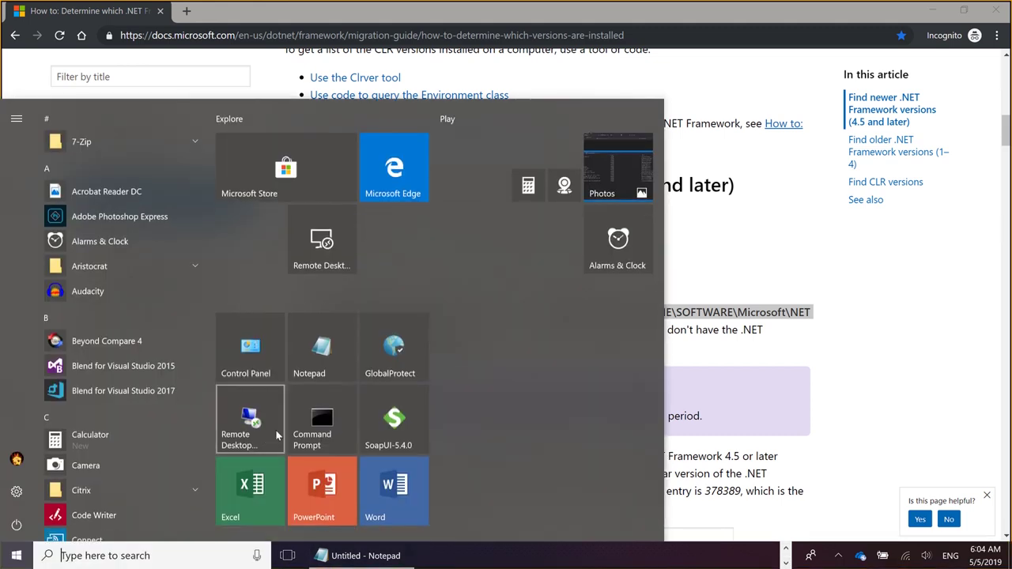
pyautogui.rightClick(276, 436)
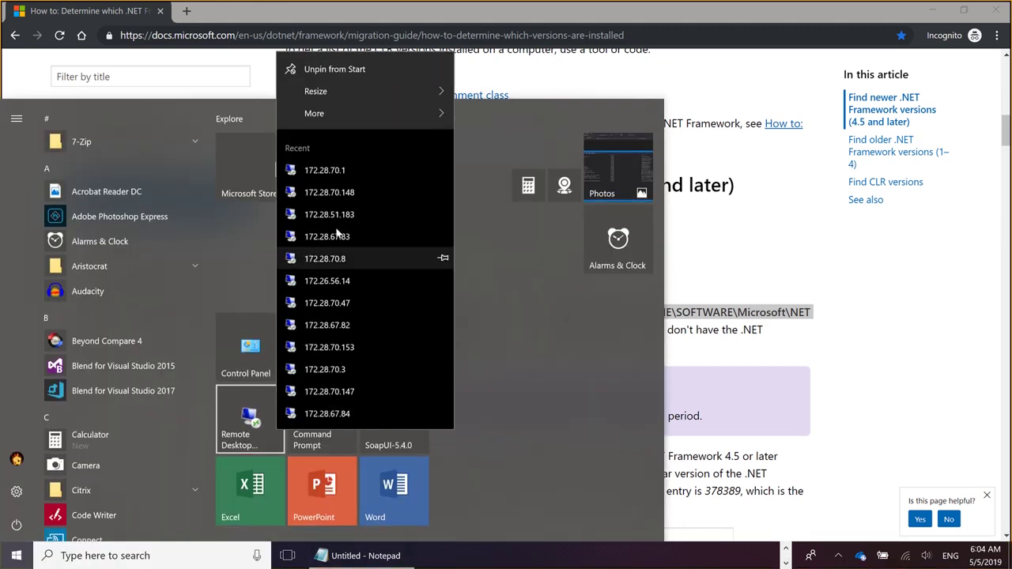
pyautogui.click(351, 172)
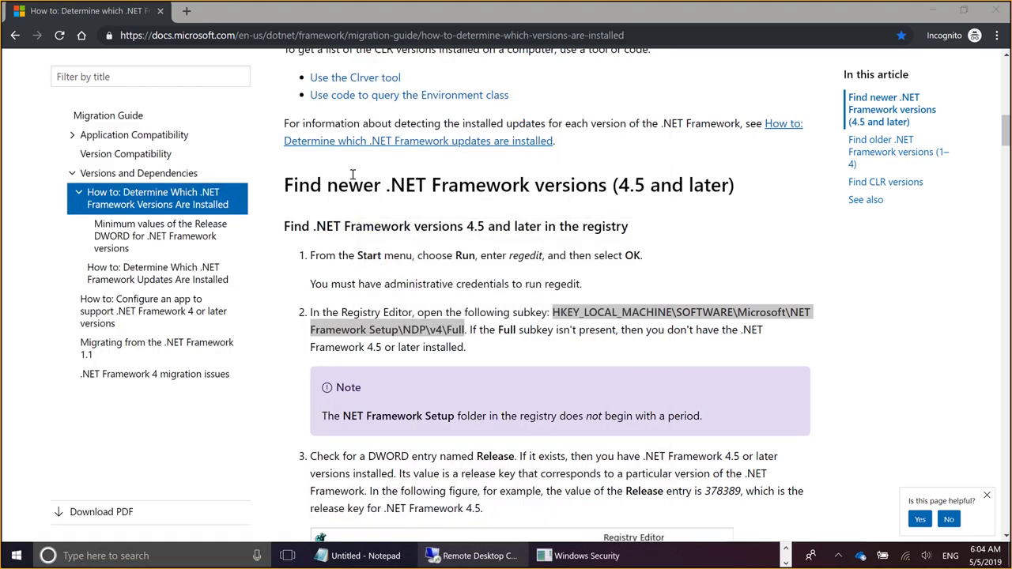
pyautogui.write('******')
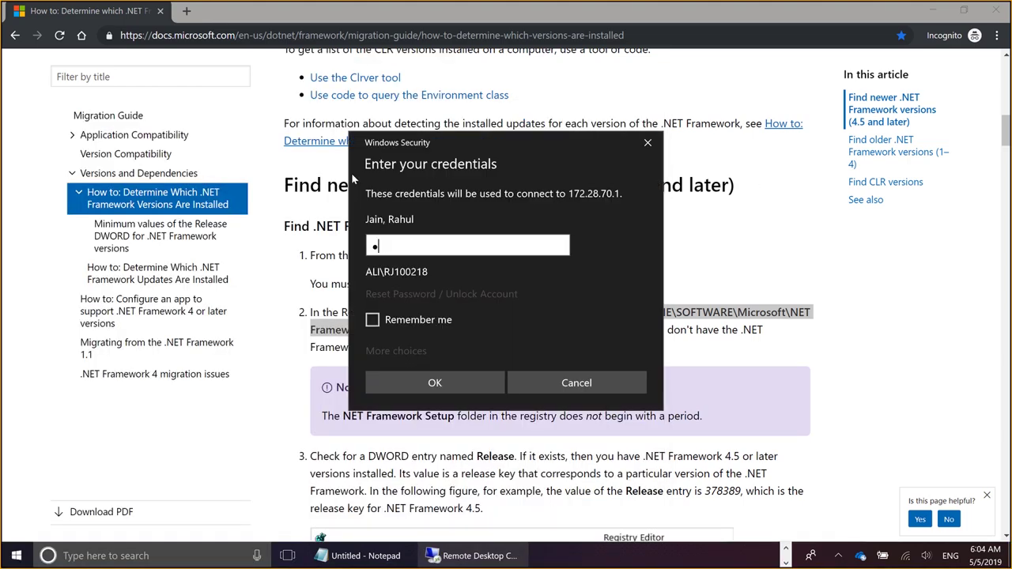
pyautogui.write('*****')
pyautogui.click(467, 381)
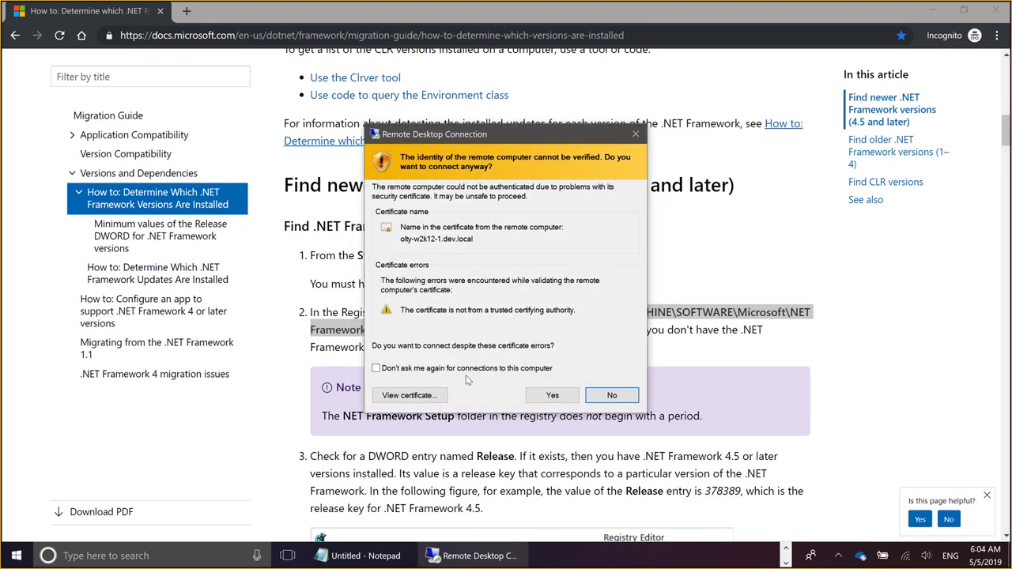
pyautogui.click(552, 397)
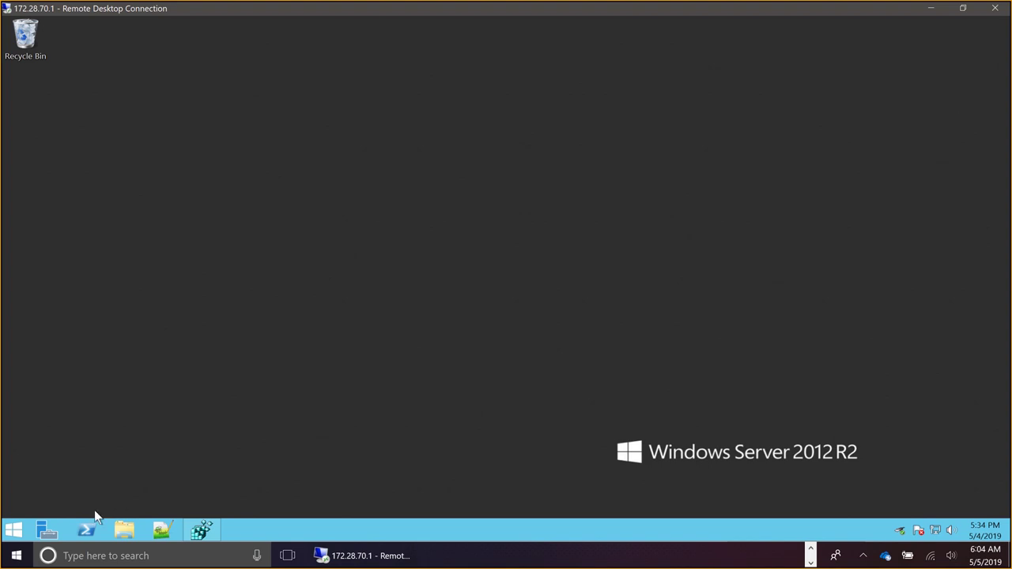
# Open Registry Editor on the remote server and examine the Release entry under NET Framework Setup\NDP\v4\Full
pyautogui.click(15, 529)
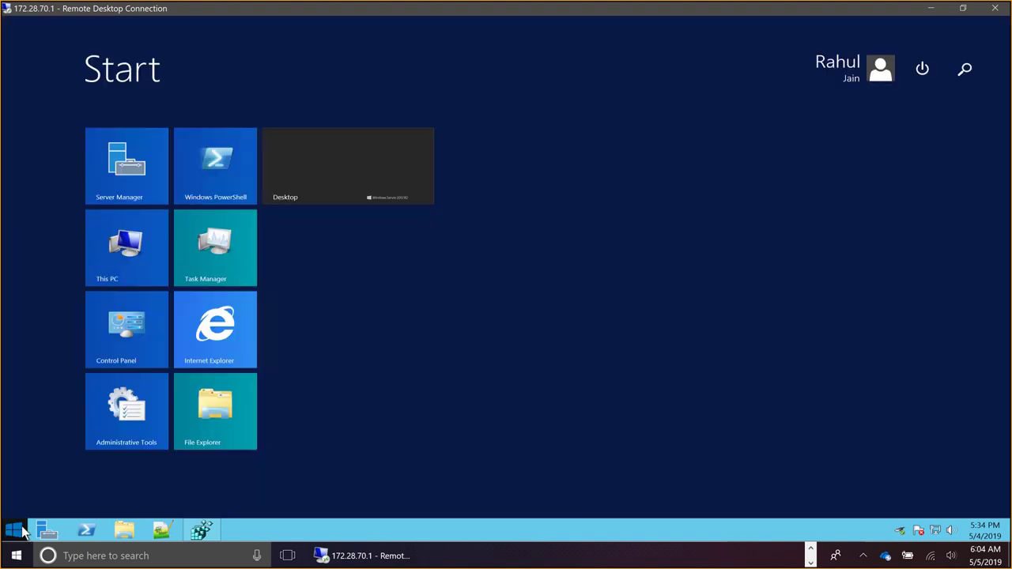
pyautogui.write('regedit')
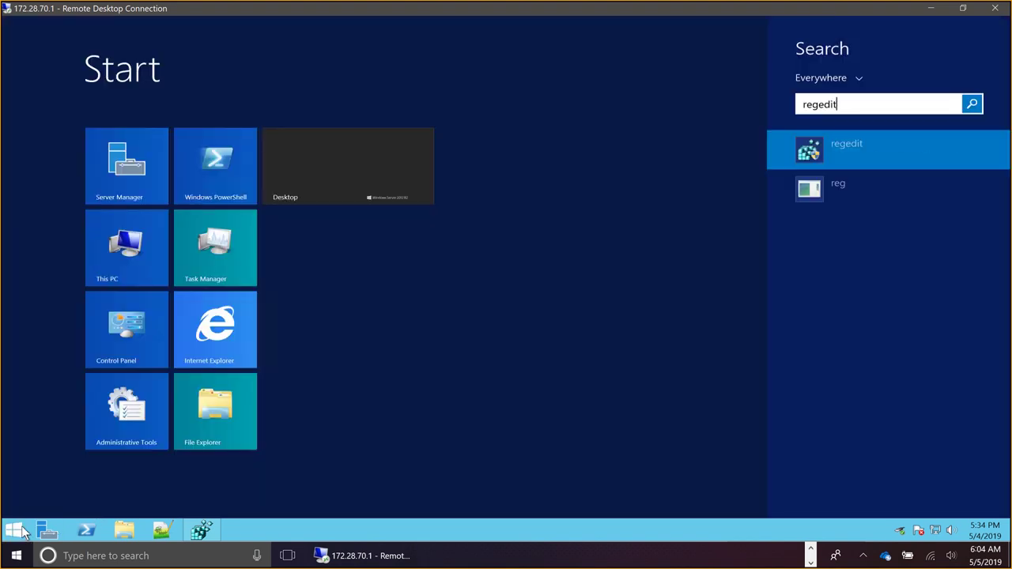
pyautogui.press('Return')
pyautogui.press('Left')
pyautogui.press('Return')
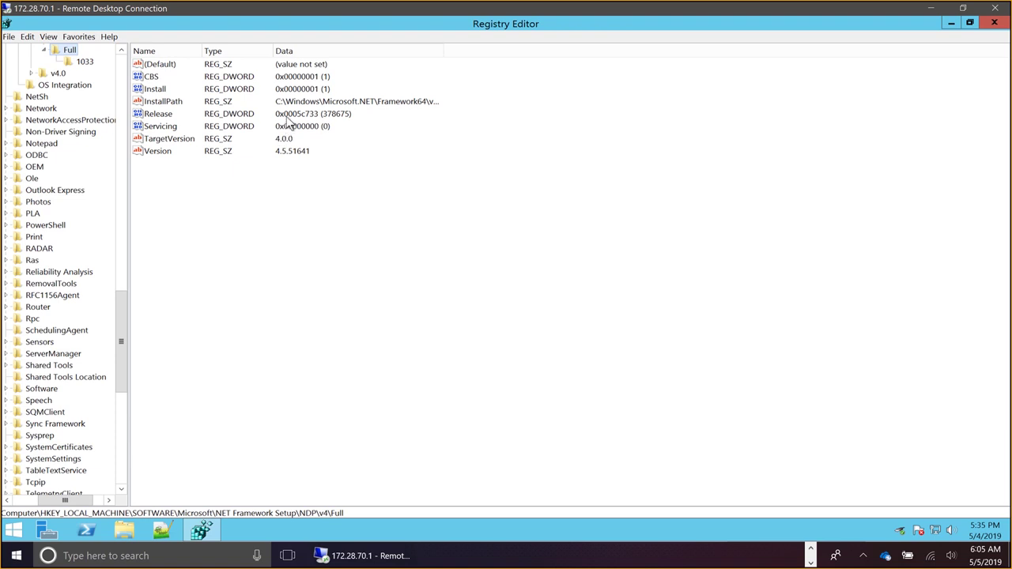
pyautogui.press('Tab')
# Minimize the remote session and search the Microsoft Docs article for the release number 378675
pyautogui.click(925, 7)
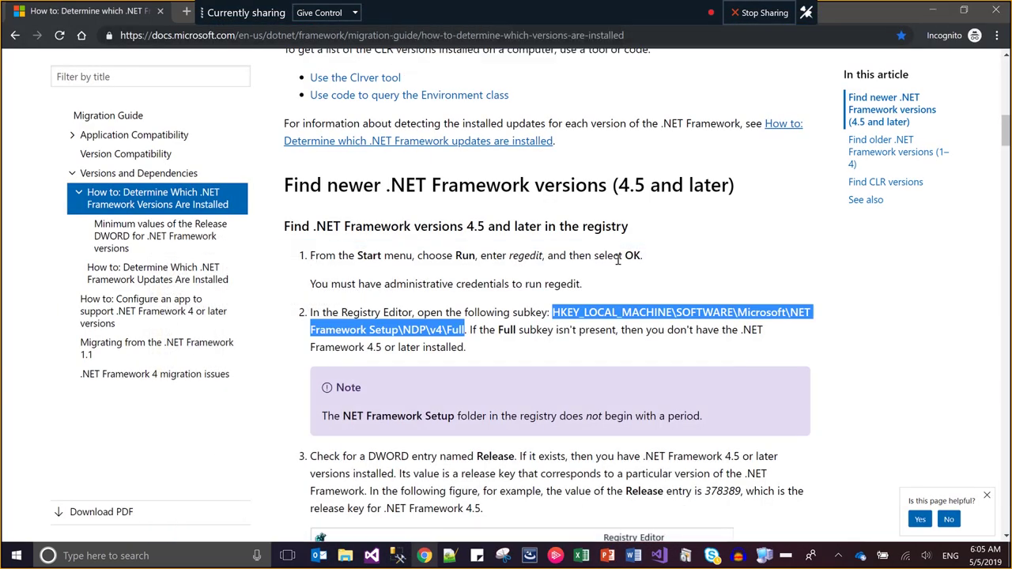
pyautogui.click(575, 272)
pyautogui.hotkey('ctrl', 'f')
pyautogui.write('3')
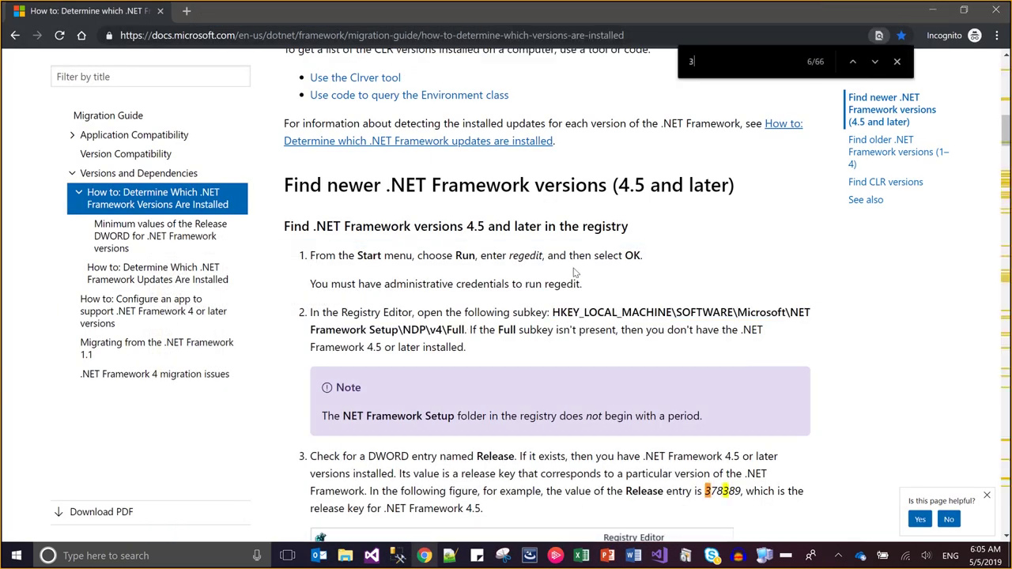
pyautogui.write('78')
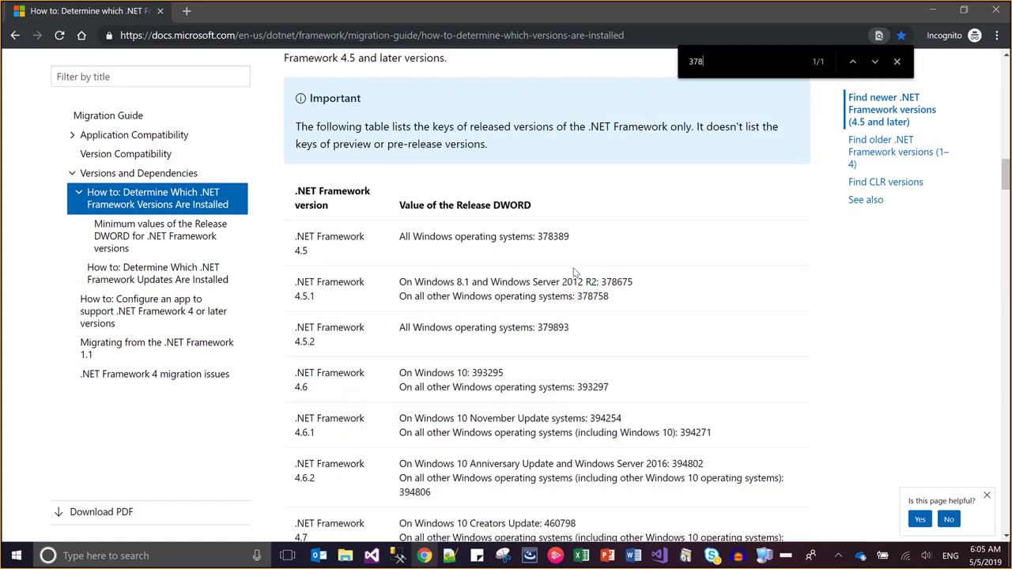
pyautogui.write('675')
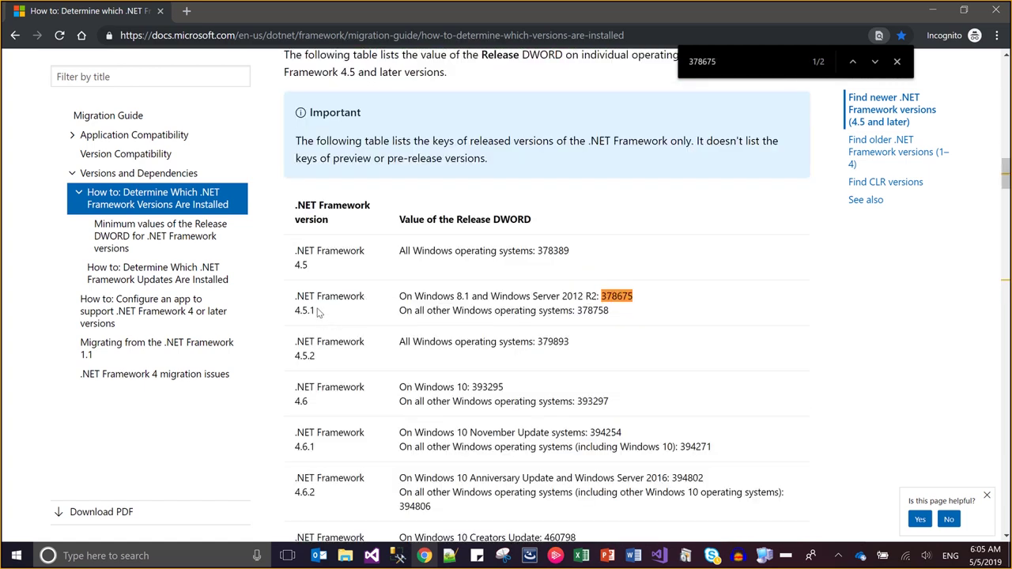
# Look up .NET Framework 4.7.2 in the release table, select its value 461808, and return to the Prerequisite Condition dialog
pyautogui.moveTo(316, 312); pyautogui.dragTo(295, 311)
pyautogui.click(296, 311)
pyautogui.scroll(-3, 296, 313)
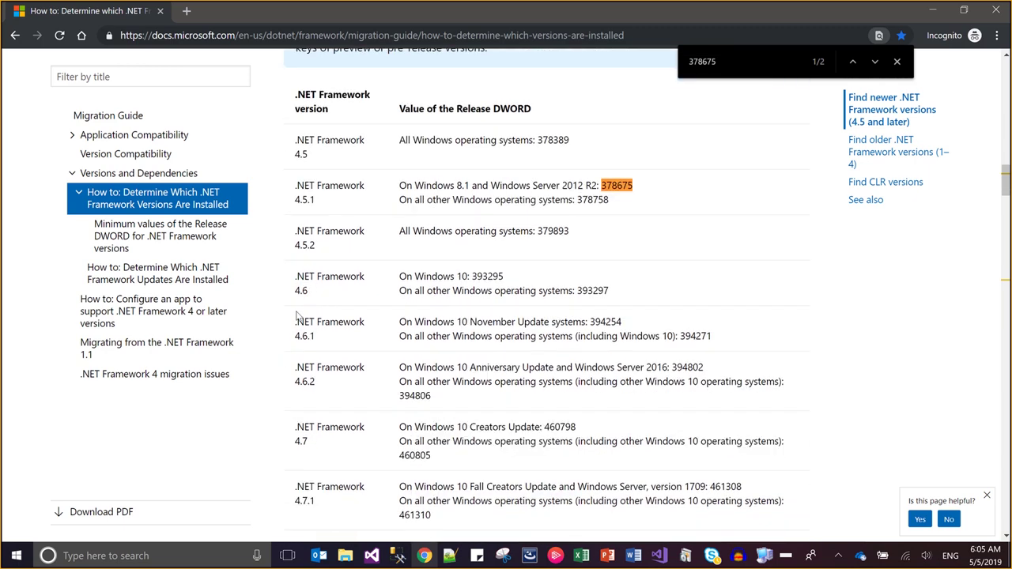
pyautogui.scroll(-1, 297, 316)
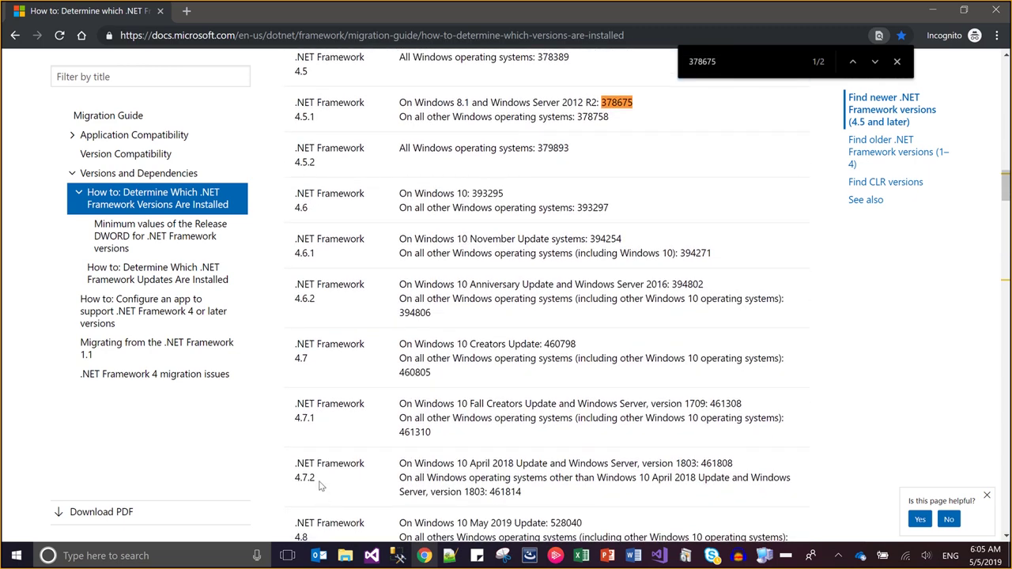
pyautogui.moveTo(316, 478); pyautogui.dragTo(296, 478)
pyautogui.doubleClick(723, 465)
pyautogui.moveTo(770, 559)
pyautogui.click(762, 556)
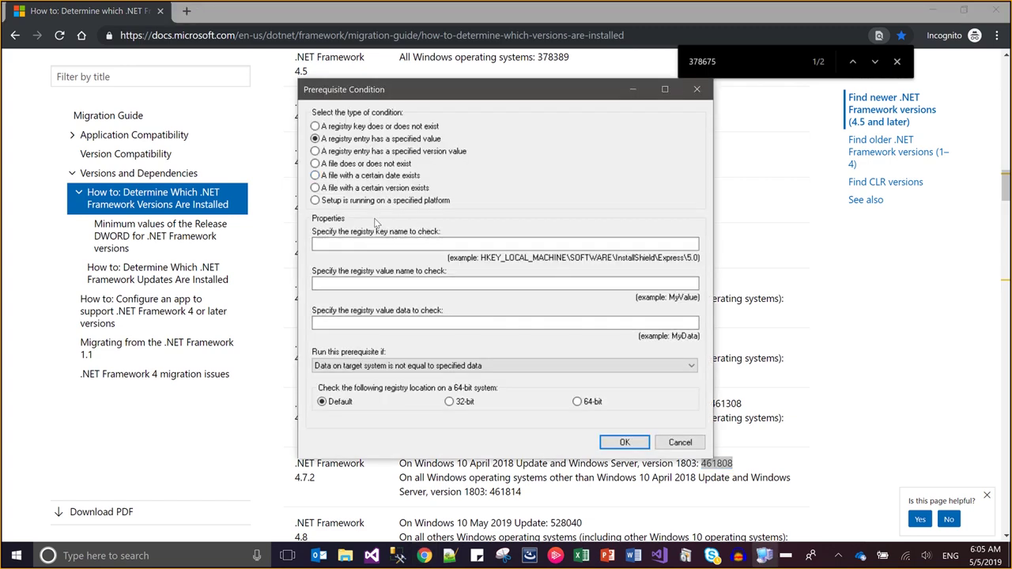
# Set the condition to check registry key HKEY_LOCAL_MACHINE\SOFTWARE\Microsoft\NET Framework Setup\NDP\v4\Full, value name Release, with data 461808
pyautogui.click(367, 243)
pyautogui.hotkey('ctrl', 'v')
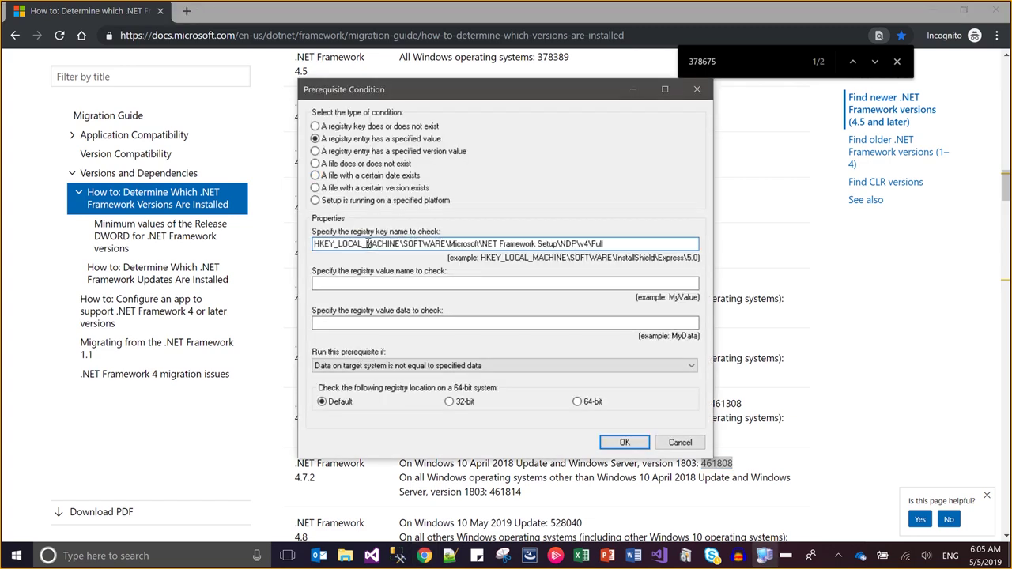
pyautogui.press('Tab')
pyautogui.write('Re')
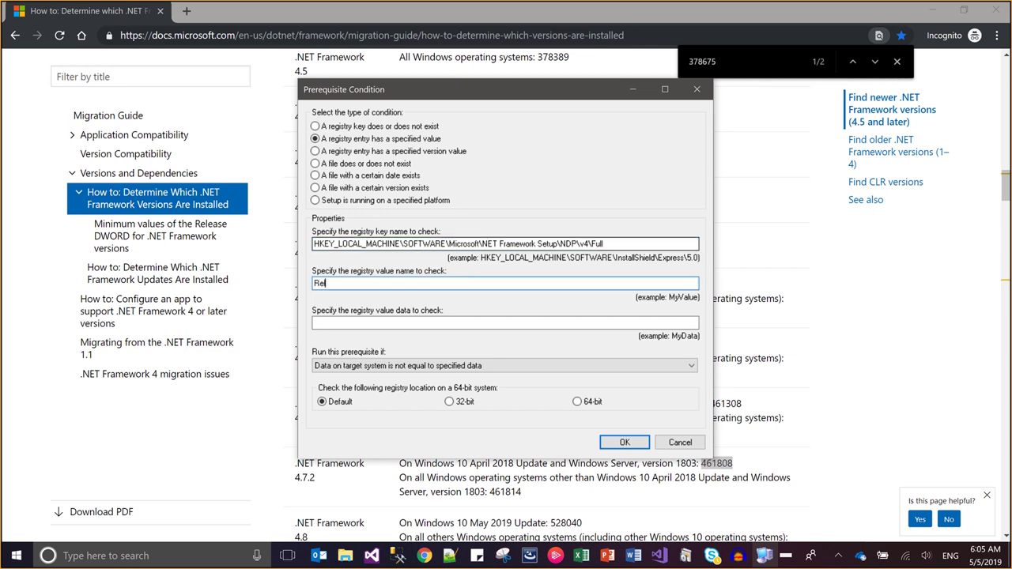
pyautogui.write('lease')
pyautogui.press('Tab')
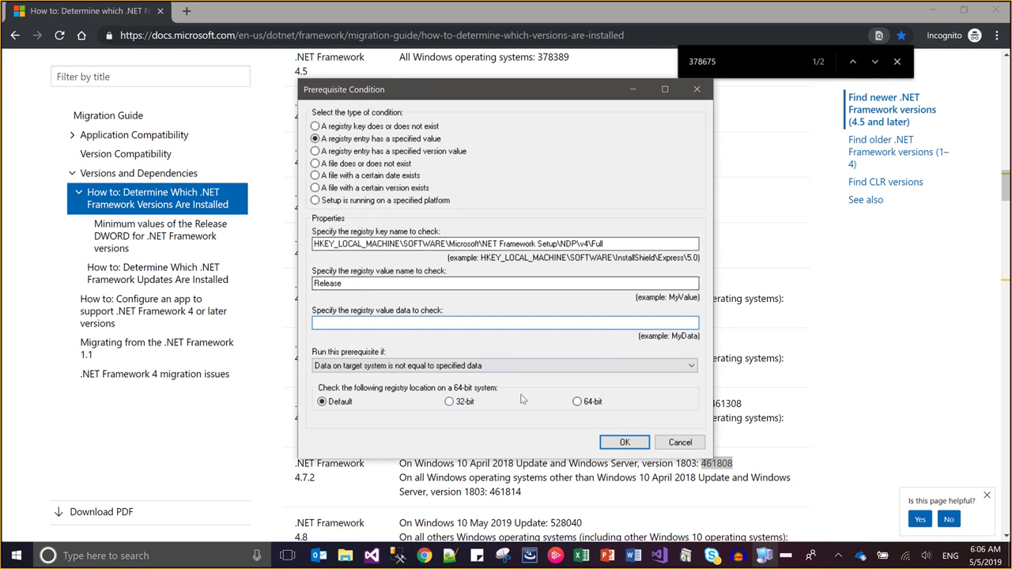
pyautogui.write('461')
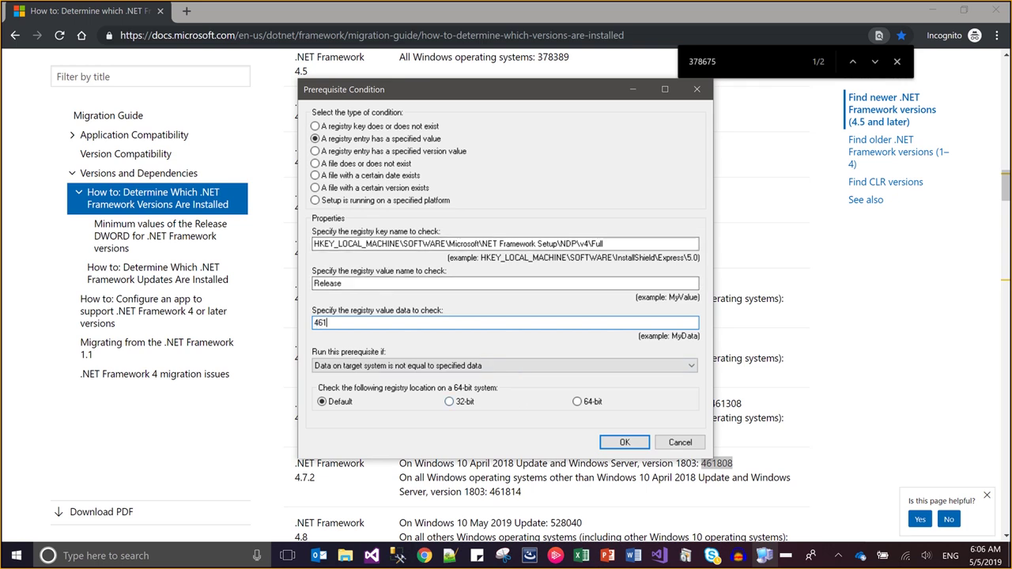
pyautogui.write('808')
# Make the prerequisite run if data on the target system is less than the specified data, and accept the registry condition
pyautogui.click(370, 368)
pyautogui.press('Down')
pyautogui.press('Down')
pyautogui.press('Down')
pyautogui.press('Return')
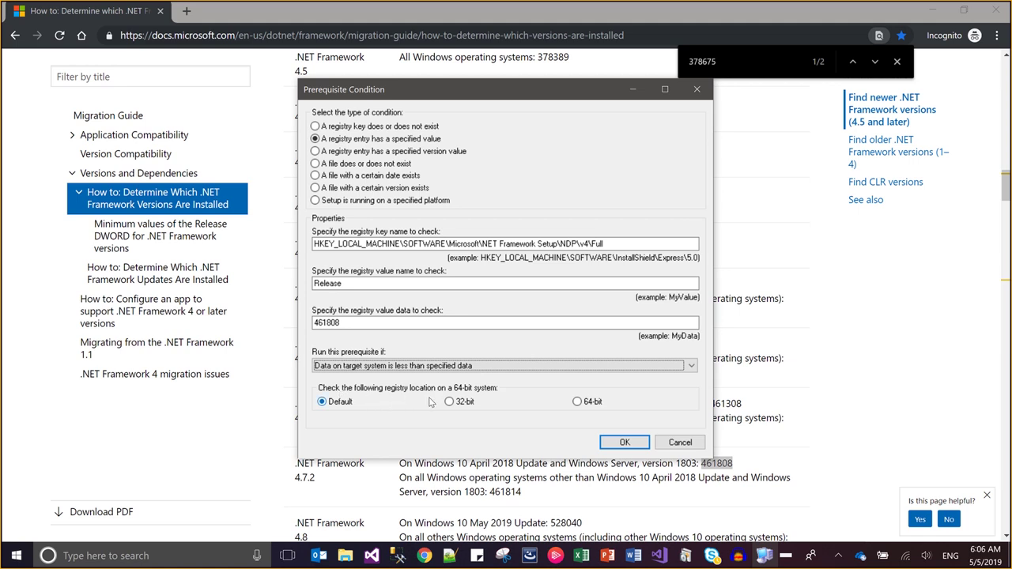
pyautogui.click(624, 443)
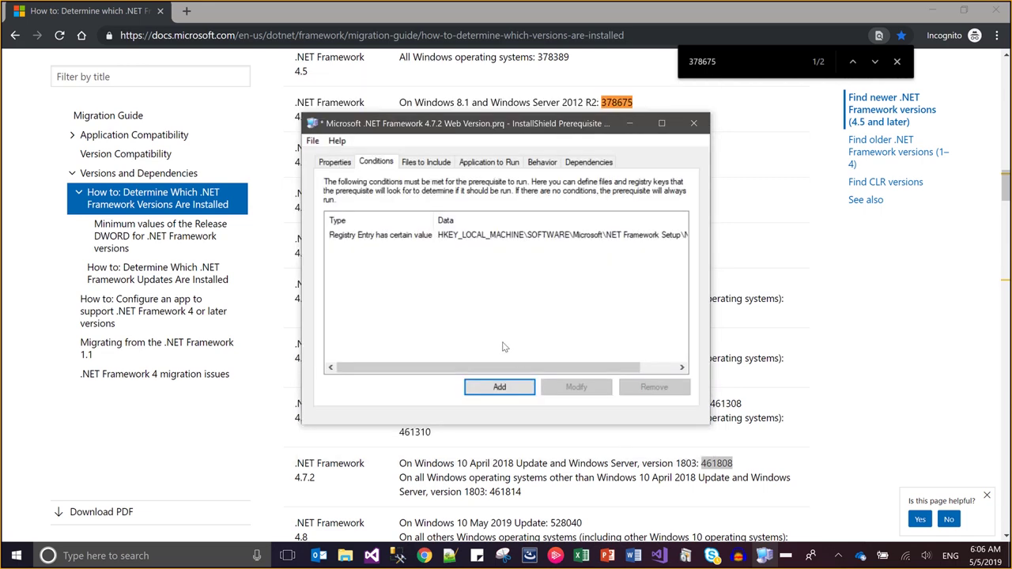
# Add a condition that setup is running on the platform Windows Server 2012 R2 (Any), and save the prerequisite
pyautogui.click(487, 387)
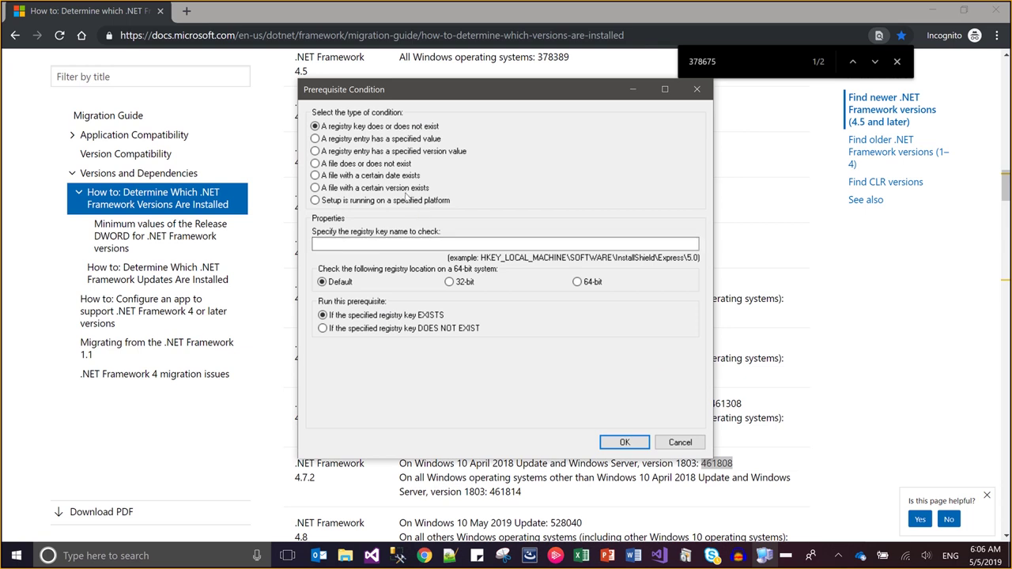
pyautogui.click(407, 202)
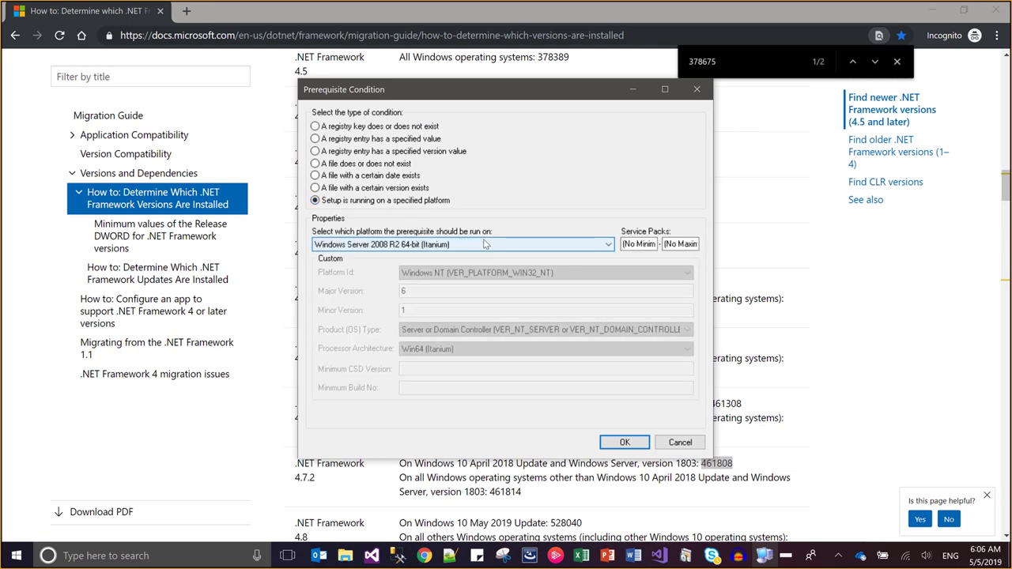
pyautogui.click(483, 243)
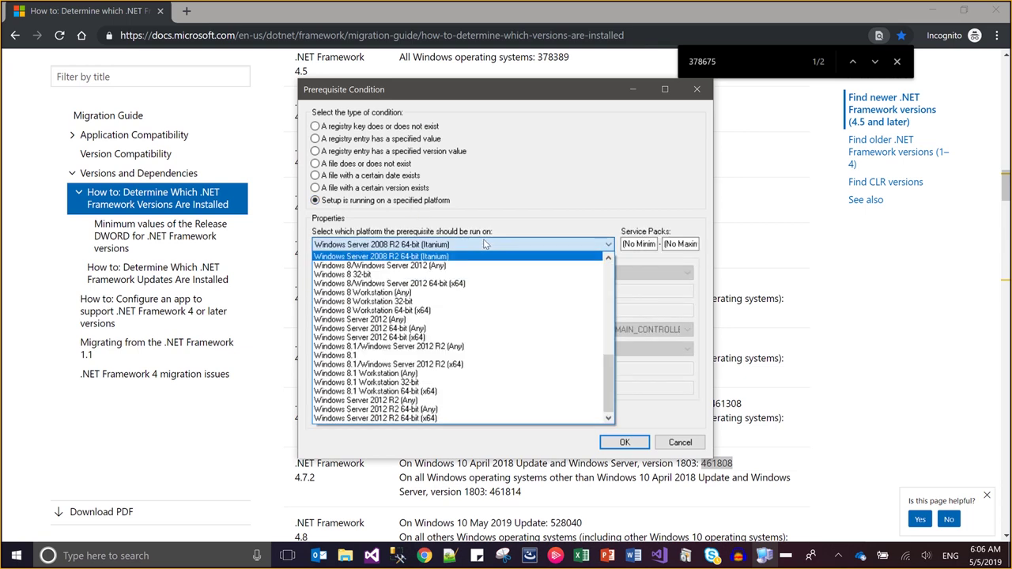
pyautogui.press('Down')
pyautogui.press('Down')
pyautogui.press('Down')
pyautogui.press('Down')
pyautogui.press('Down')
pyautogui.press('Down')
pyautogui.press('Down')
pyautogui.press('Down')
pyautogui.press('Down')
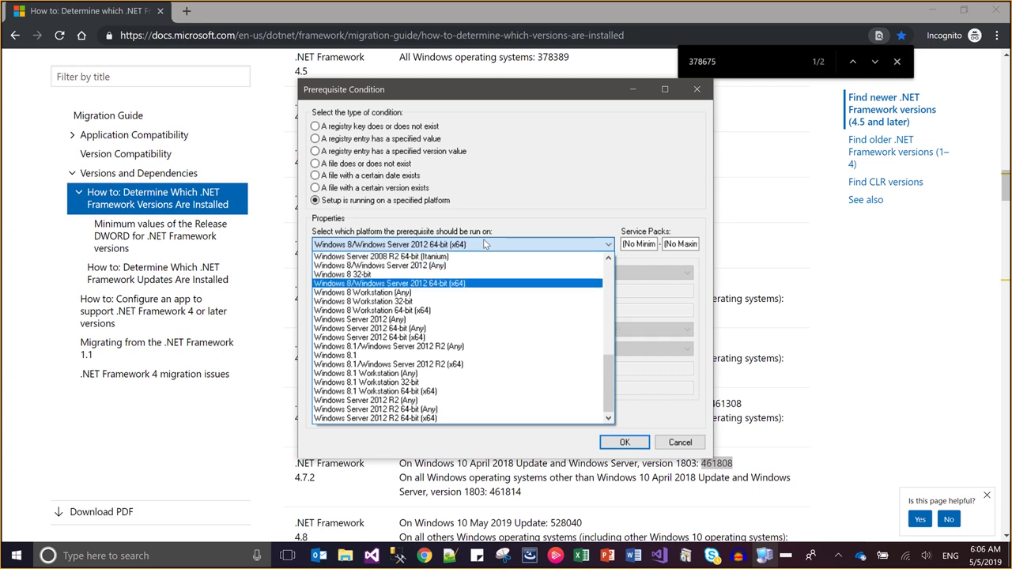
pyautogui.press('Down')
pyautogui.press('Down')
pyautogui.press('Down')
pyautogui.press('Down')
pyautogui.press('Down')
pyautogui.press('Down')
pyautogui.press('Down')
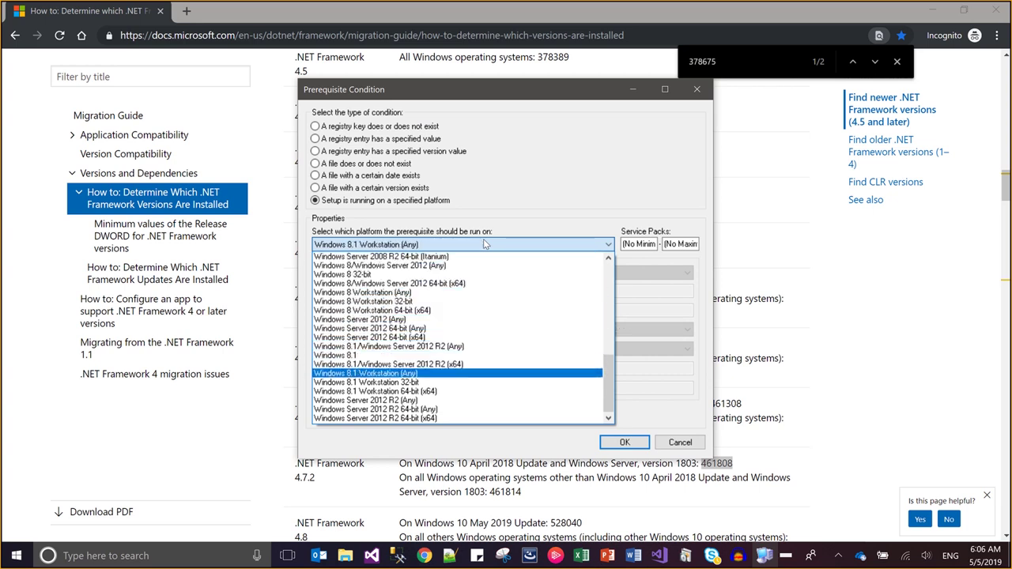
pyautogui.press('Return')
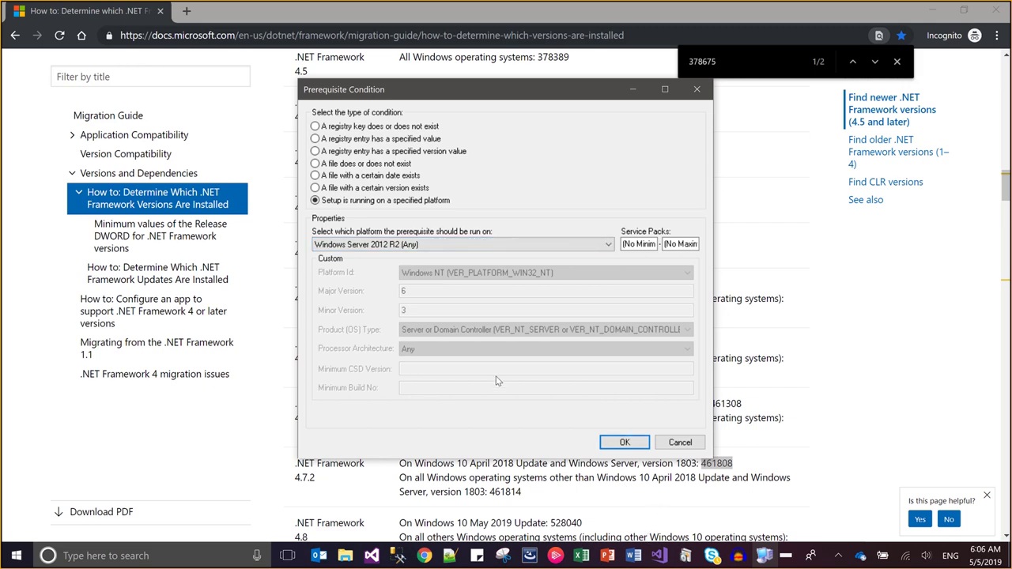
pyautogui.click(620, 444)
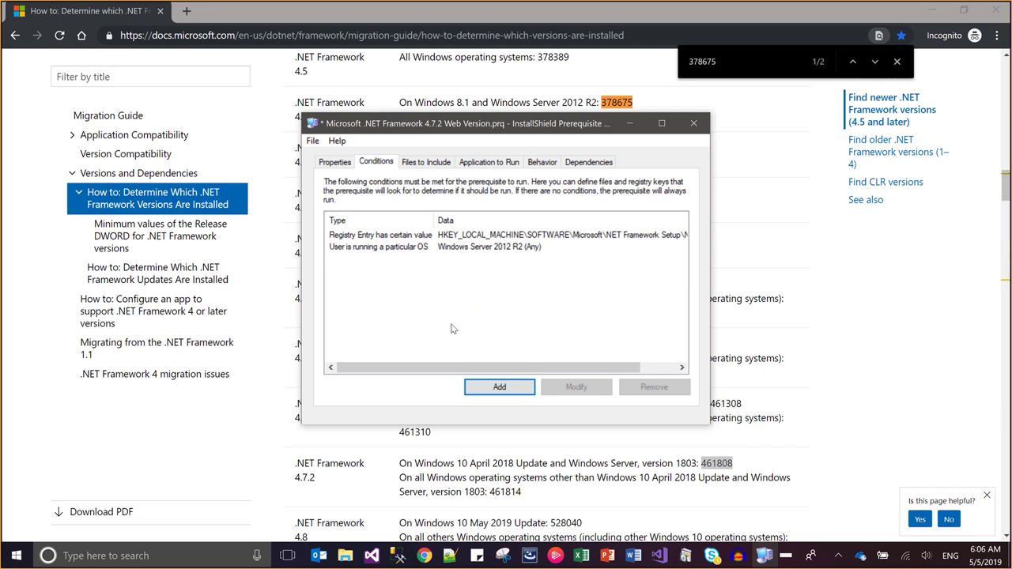
pyautogui.hotkey('ctrl', 's')
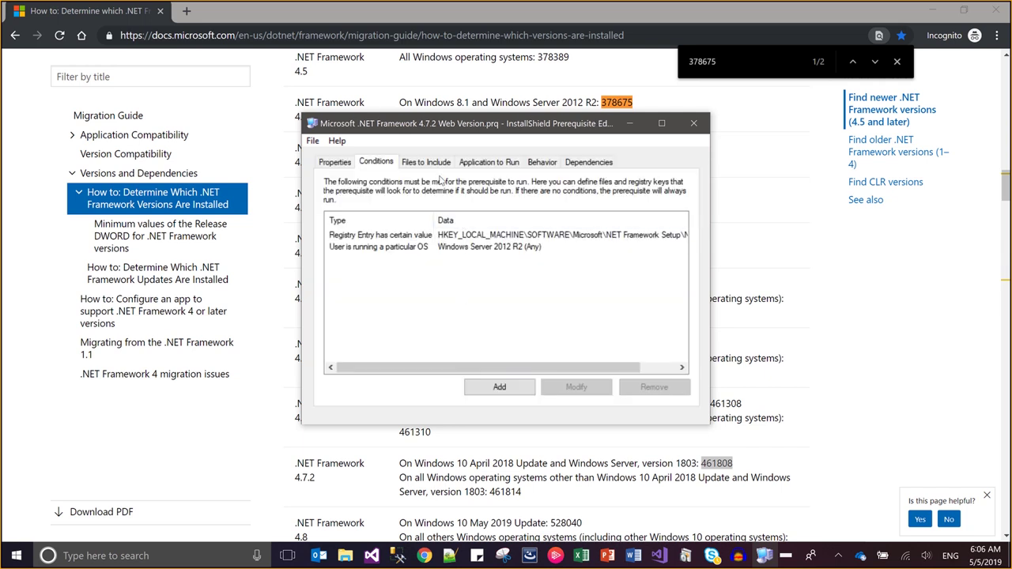
# Start a new entry in the prerequisite's files to include, and switch to the SetupPrerequisites folder in File Explorer
pyautogui.click(437, 168)
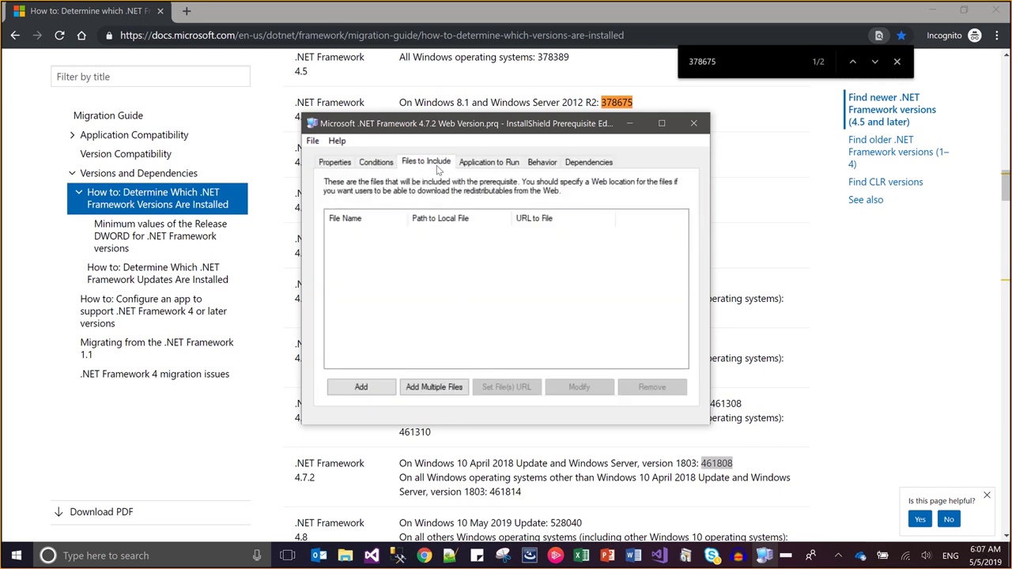
pyautogui.click(393, 387)
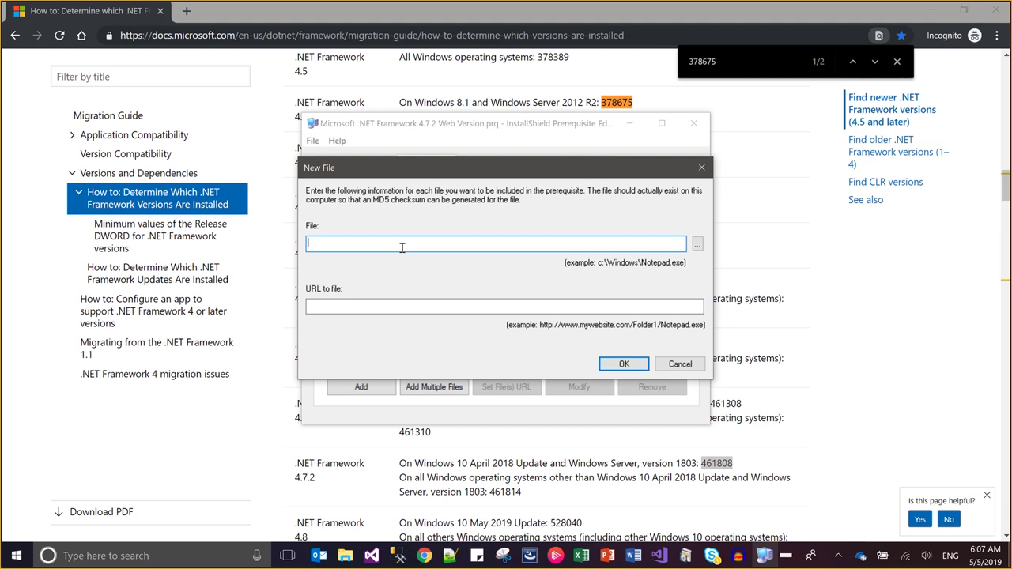
pyautogui.click(358, 555)
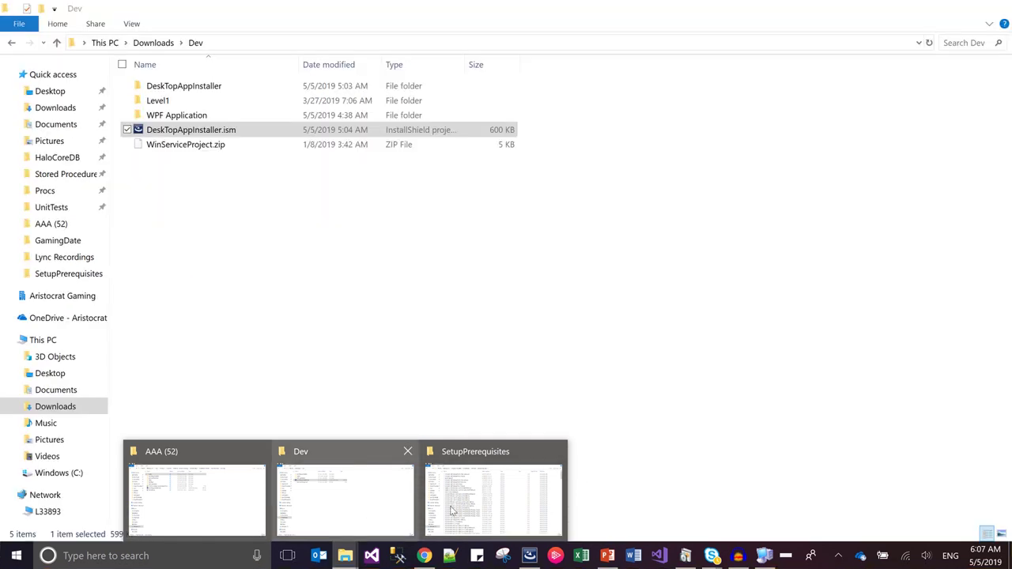
pyautogui.click(471, 514)
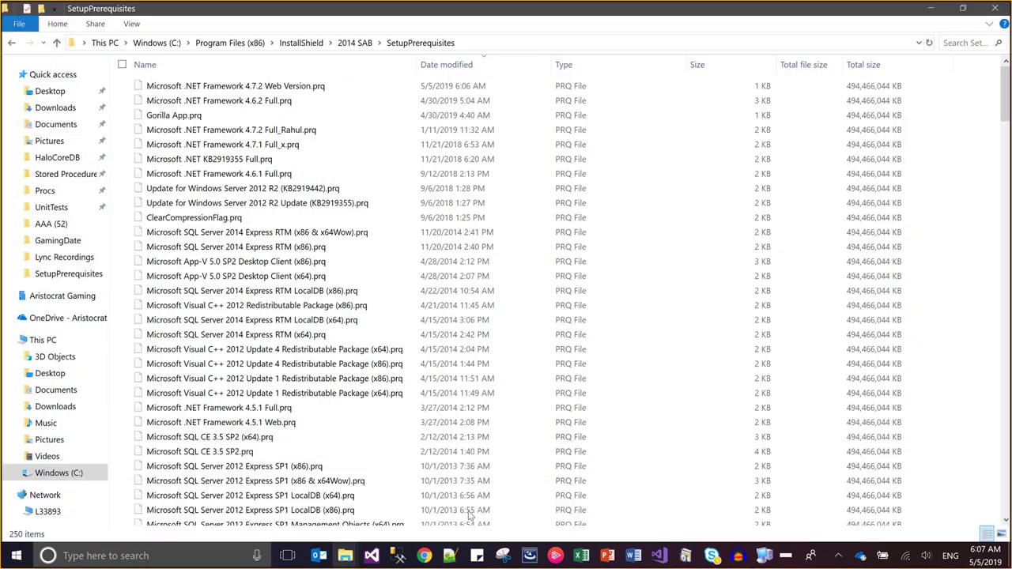
# Open the Microsoft.net\4.7.2 subfolder of SetupPrerequisites
pyautogui.press('pagedown')
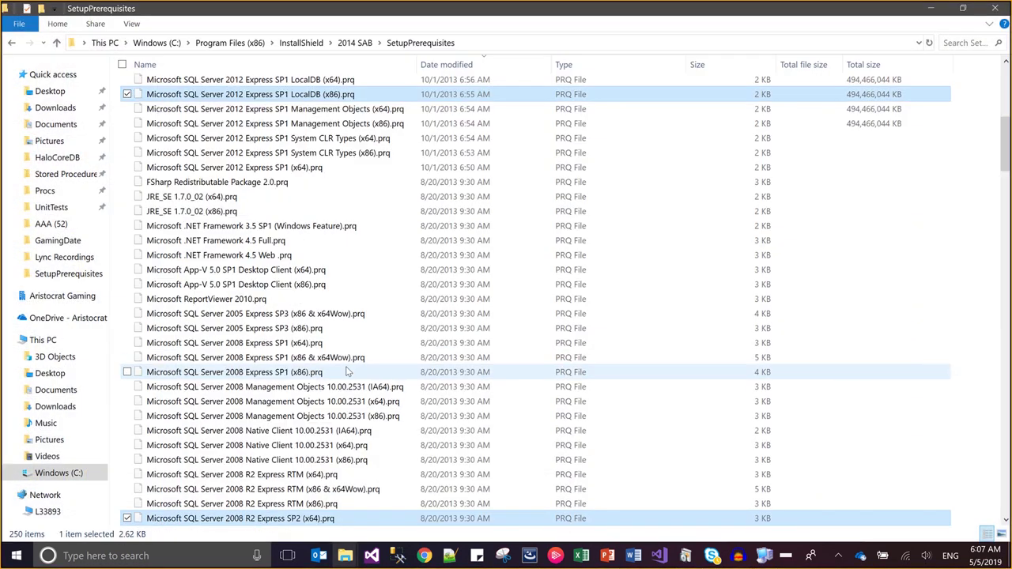
pyautogui.press('pagedown')
pyautogui.press('pagedown')
pyautogui.press('pagedown')
pyautogui.press('pagedown')
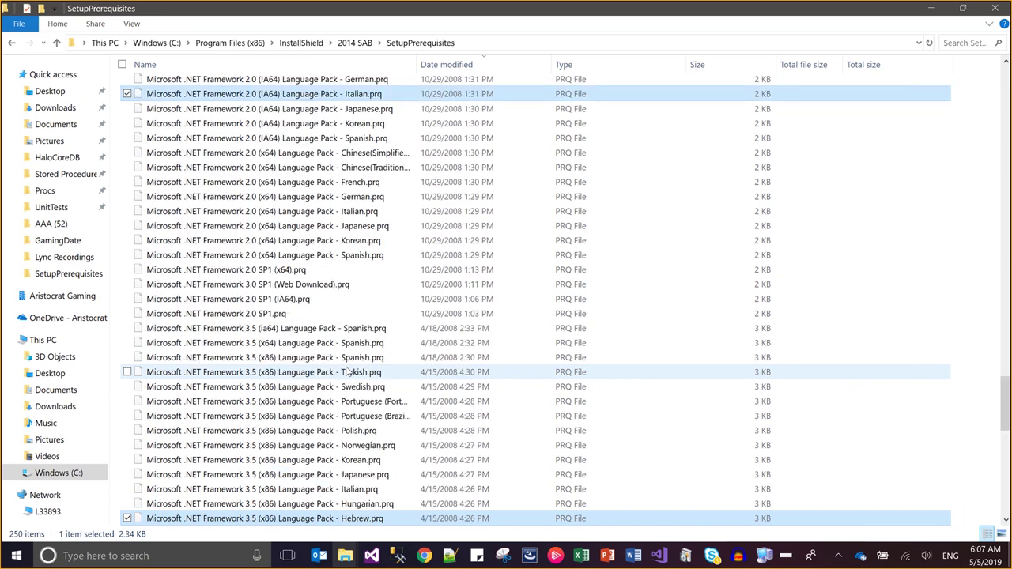
pyautogui.press('pagedown')
pyautogui.press('pagedown')
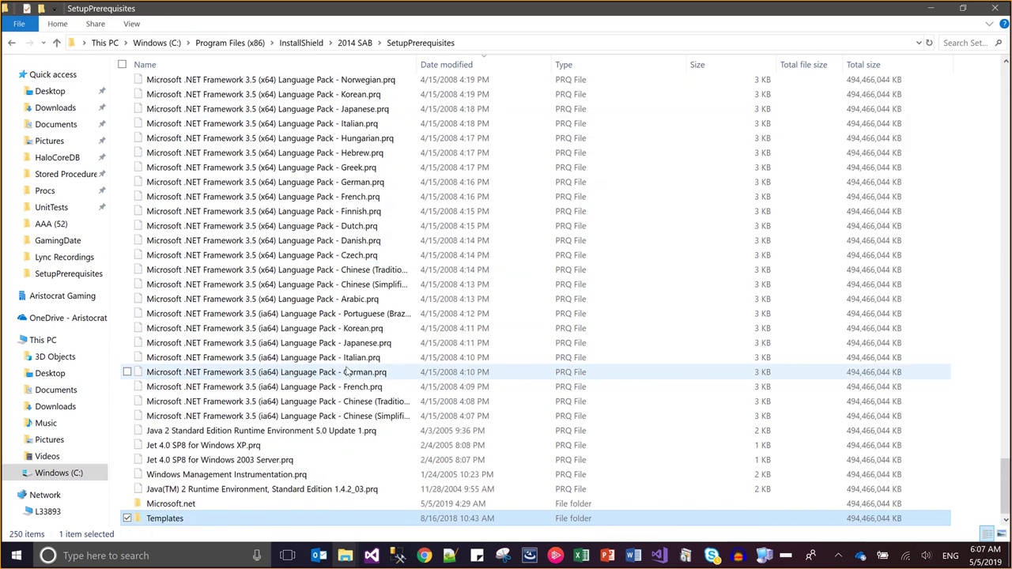
pyautogui.press('Up')
pyautogui.press('Return')
pyautogui.press('Down')
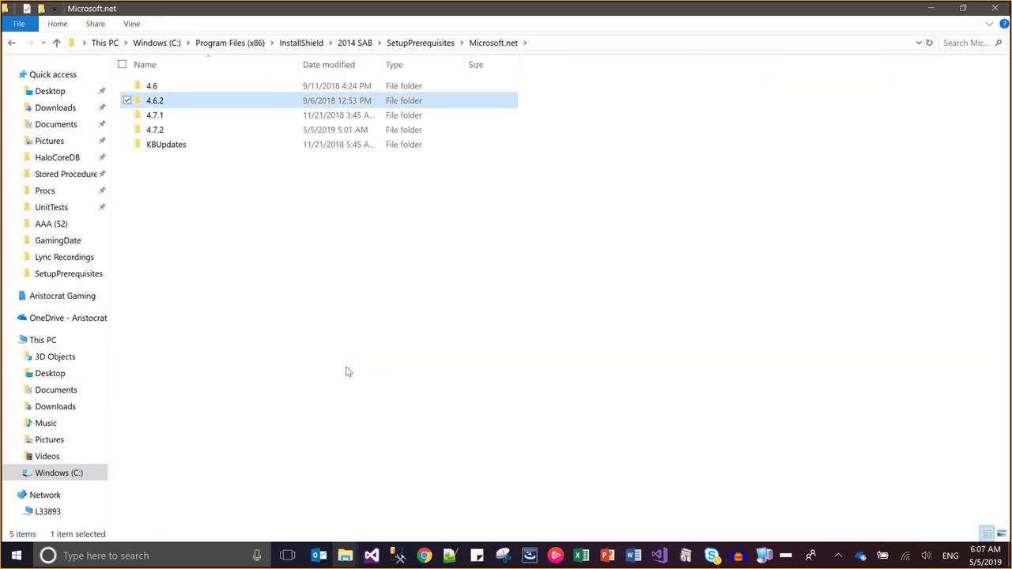
pyautogui.press('Down')
pyautogui.press('Down')
pyautogui.press('Return')
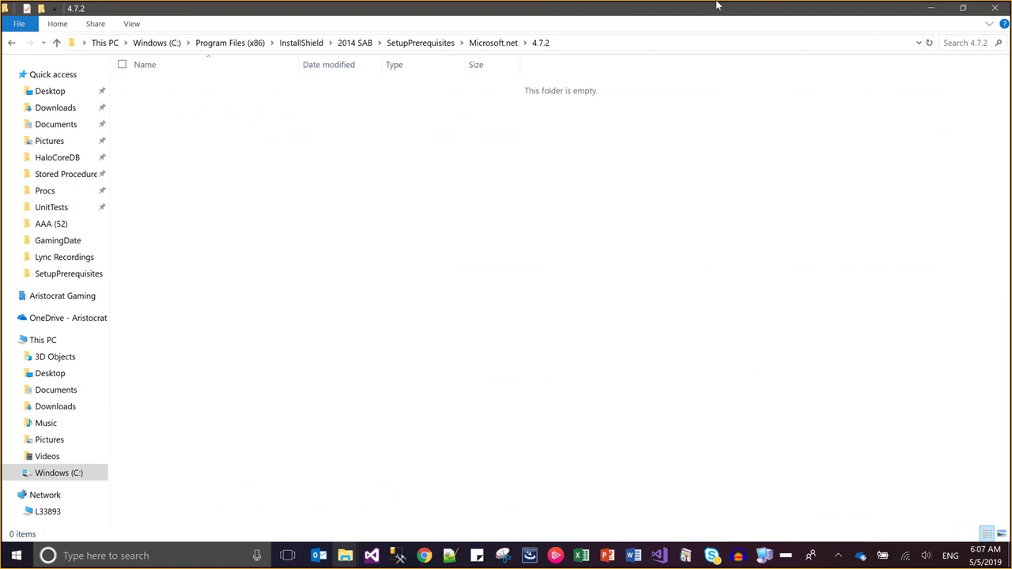
# Switch to Chrome and search Google in a new tab for "download .net frameowrk 4.7.2 offline installer"
pyautogui.moveTo(728, 6)
pyautogui.moveTo(424, 557)
pyautogui.click(435, 526)
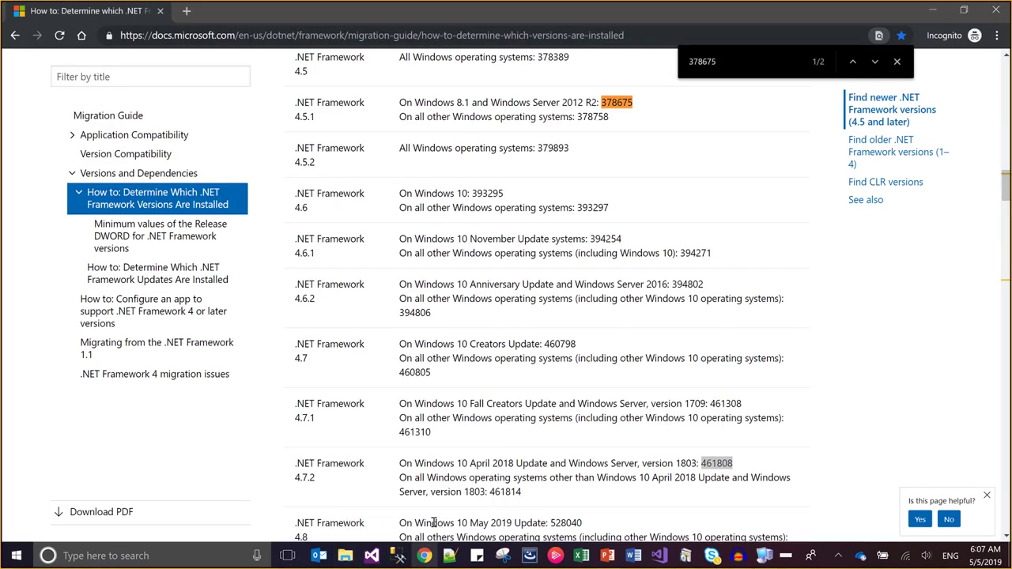
pyautogui.hotkey('ctrl', 't')
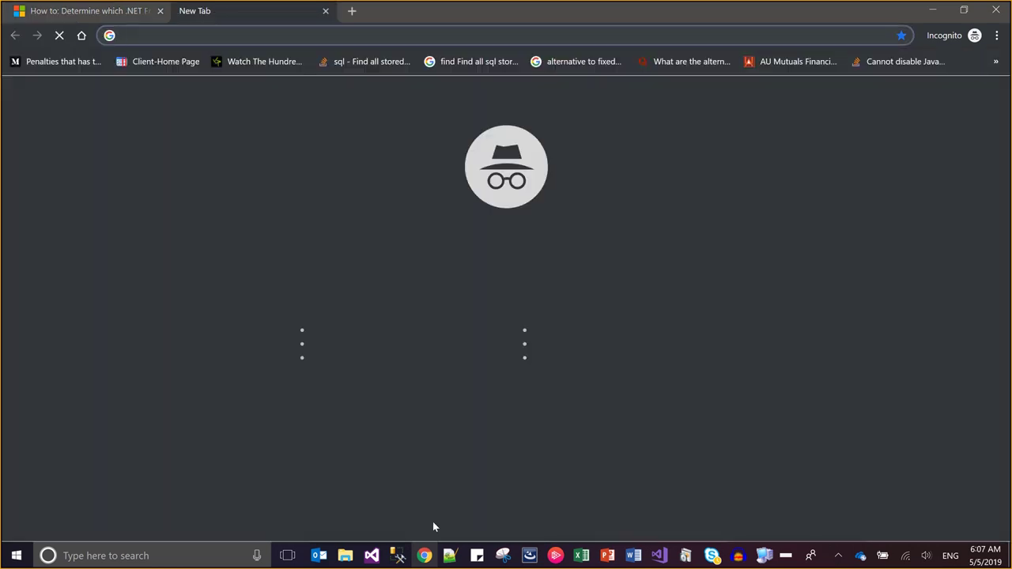
pyautogui.write('download')
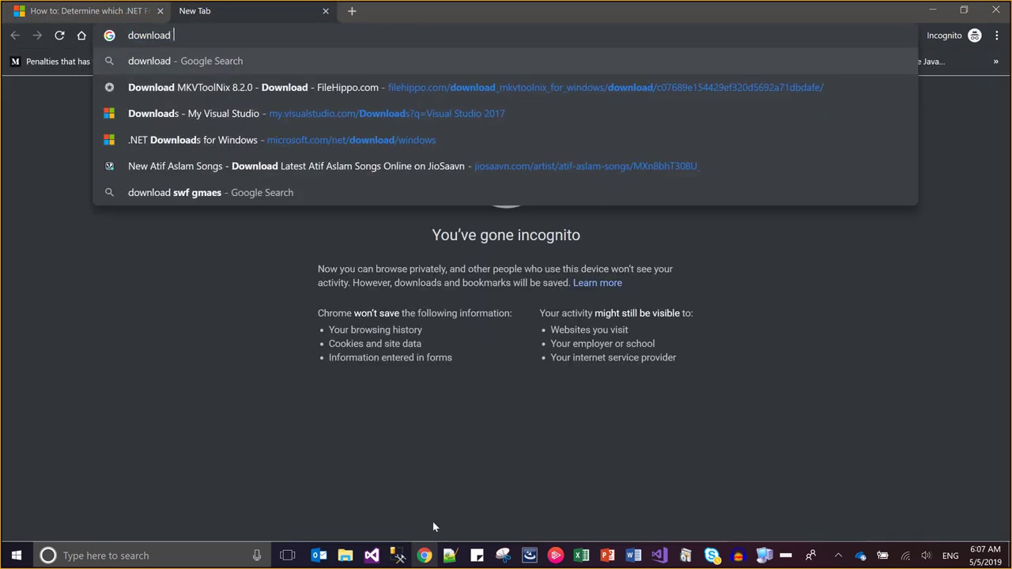
pyautogui.write(' .net f')
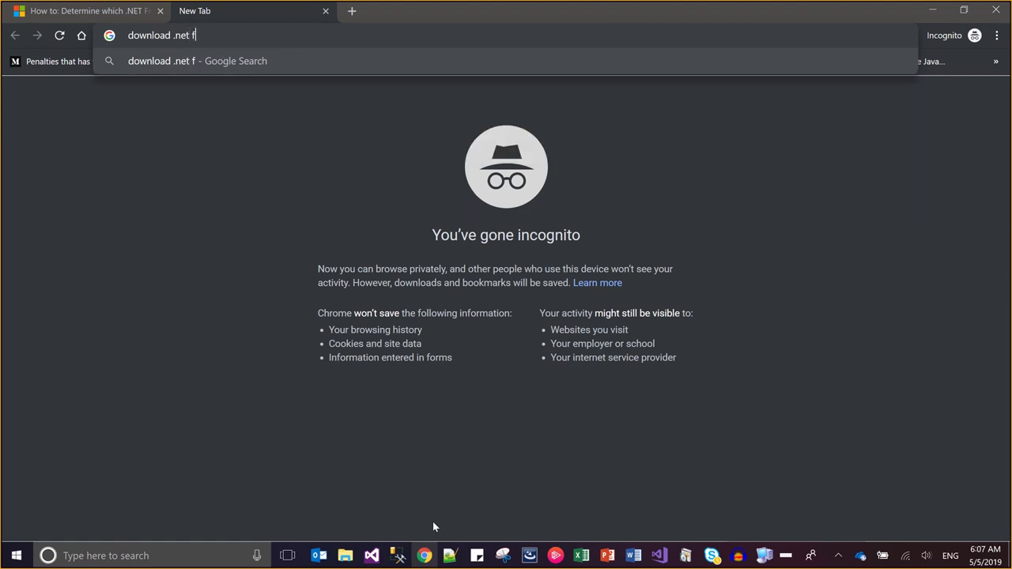
pyautogui.write('rameowrk ')
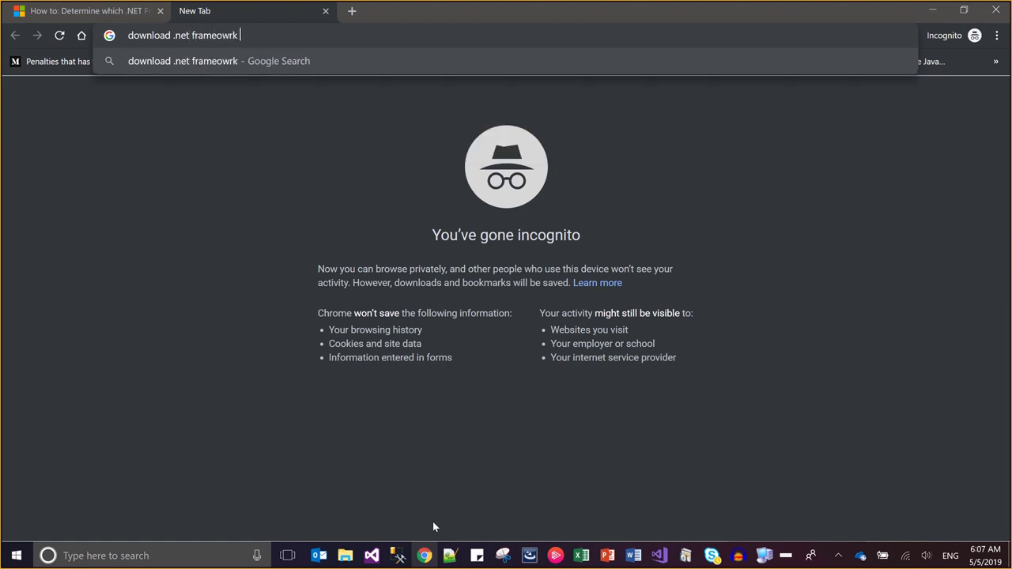
pyautogui.write('4.7.')
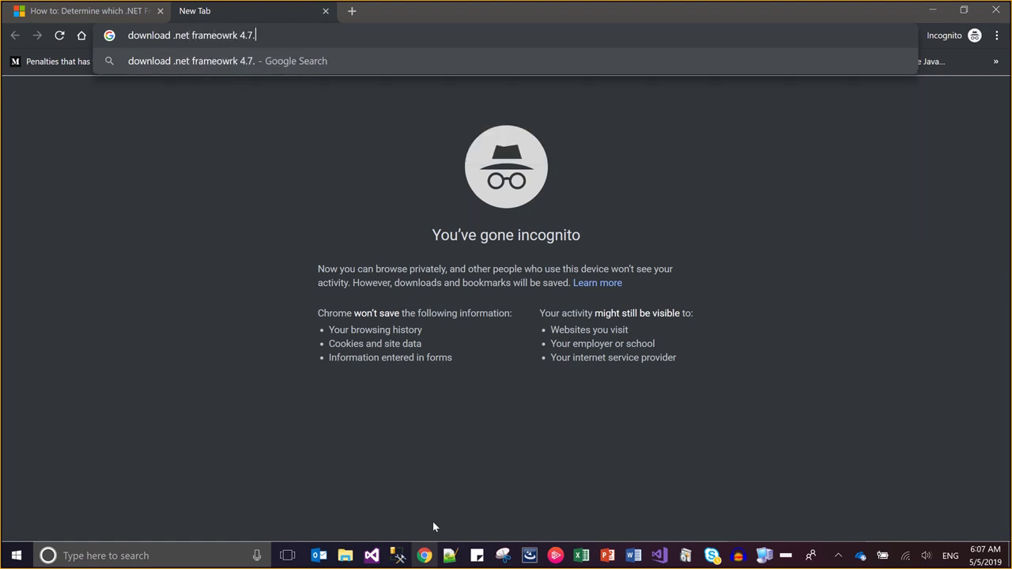
pyautogui.write('2 offli')
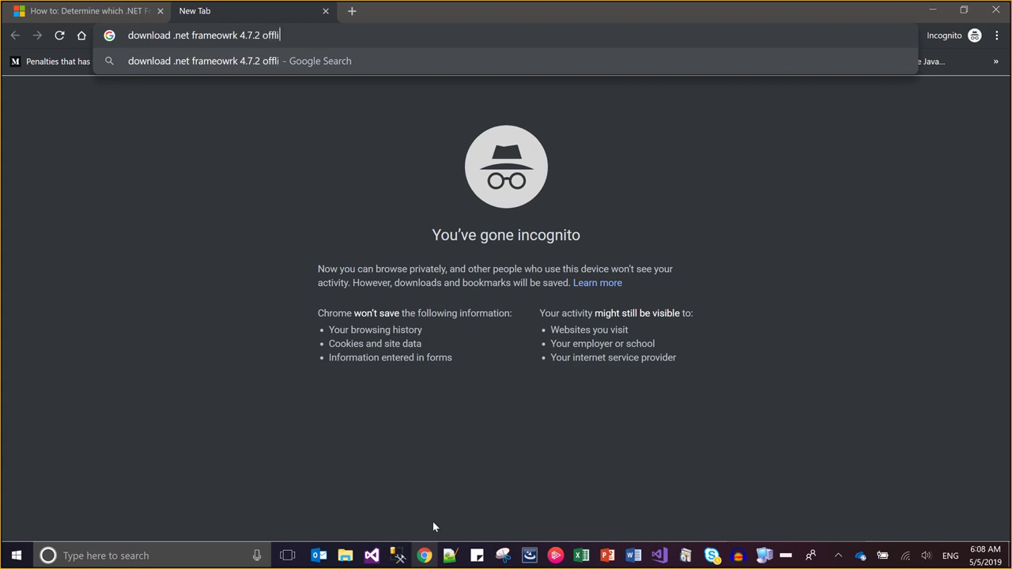
pyautogui.write('ne installe')
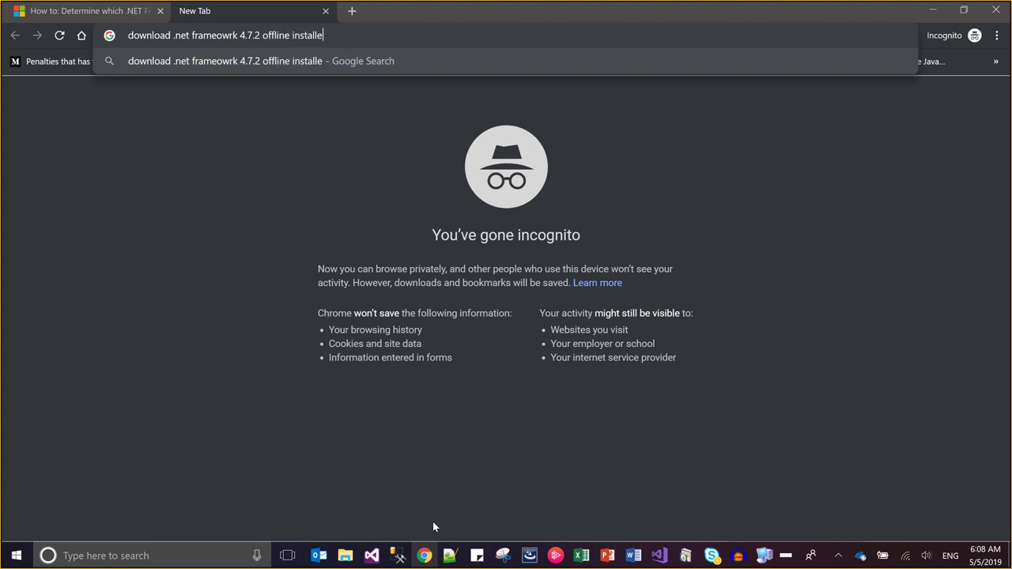
pyautogui.write('r')
pyautogui.press('Return')
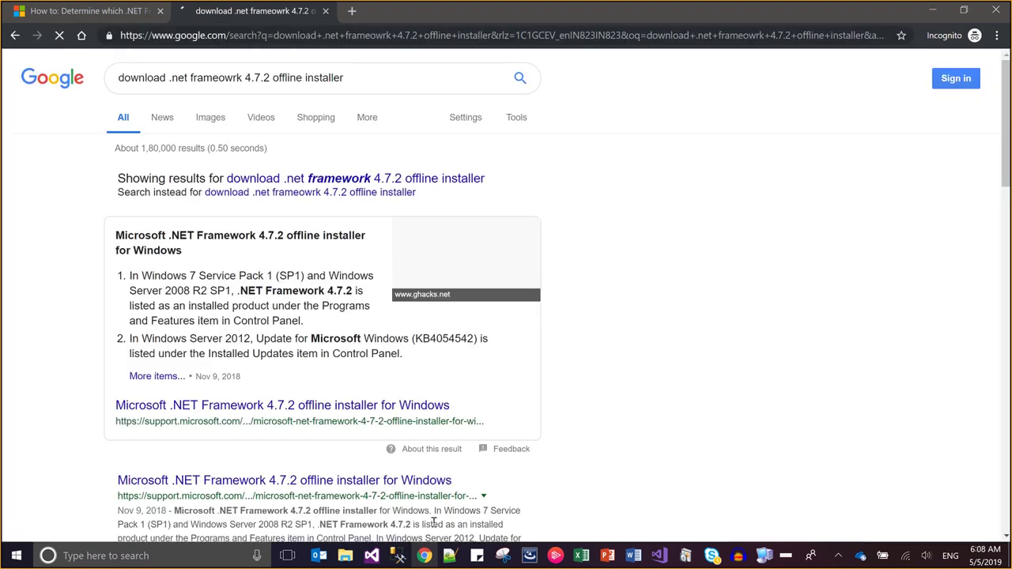
# Open Microsoft's .NET Framework 4.7.2 offline installer page from the results and copy the link address of the offline installer package download
pyautogui.click(256, 484)
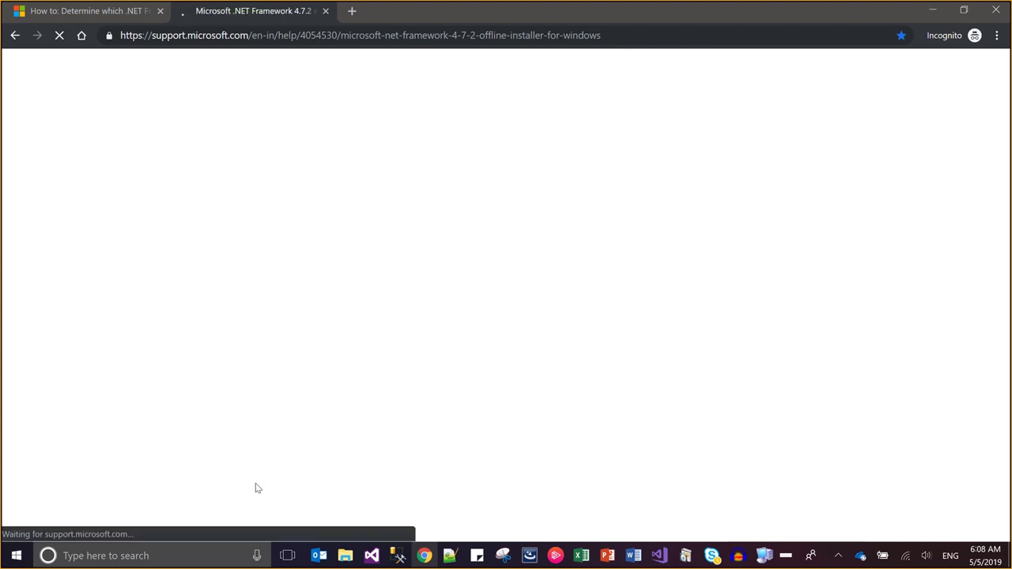
pyautogui.scroll(-3, 255, 487)
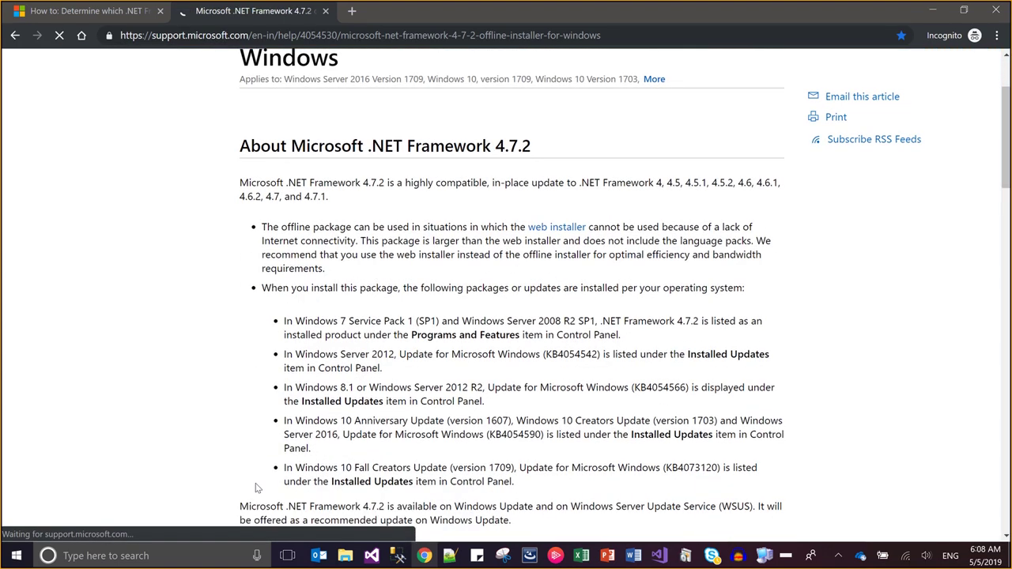
pyautogui.scroll(-3, 255, 487)
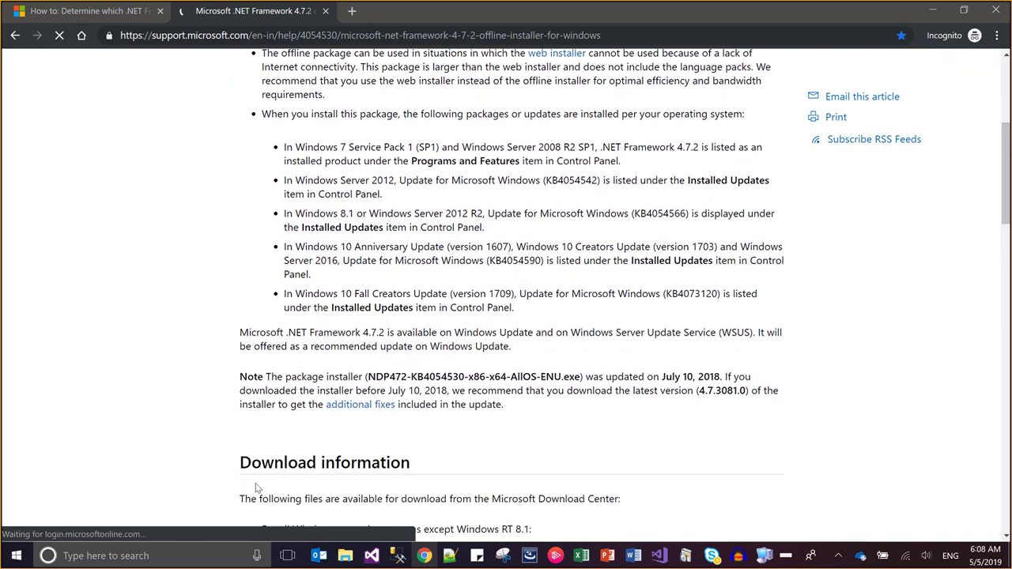
pyautogui.scroll(-10, 255, 487)
pyautogui.scroll(2, 256, 488)
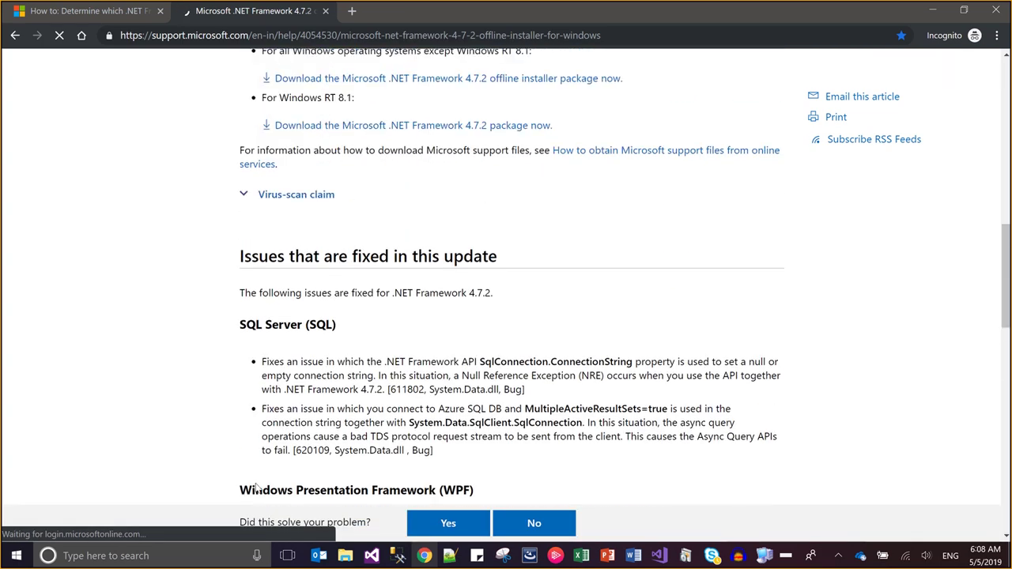
pyautogui.scroll(2, 255, 488)
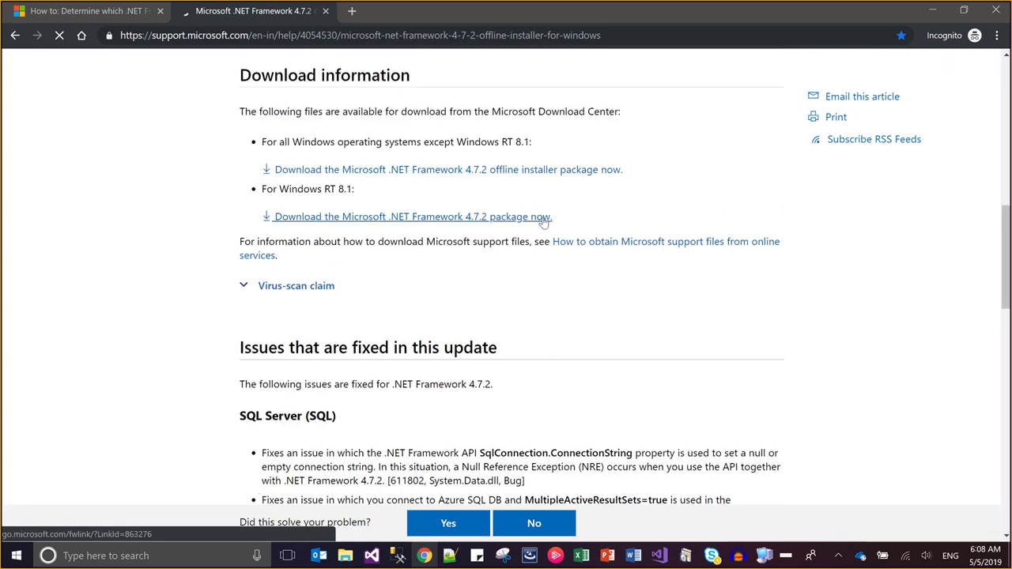
pyautogui.rightClick(563, 172)
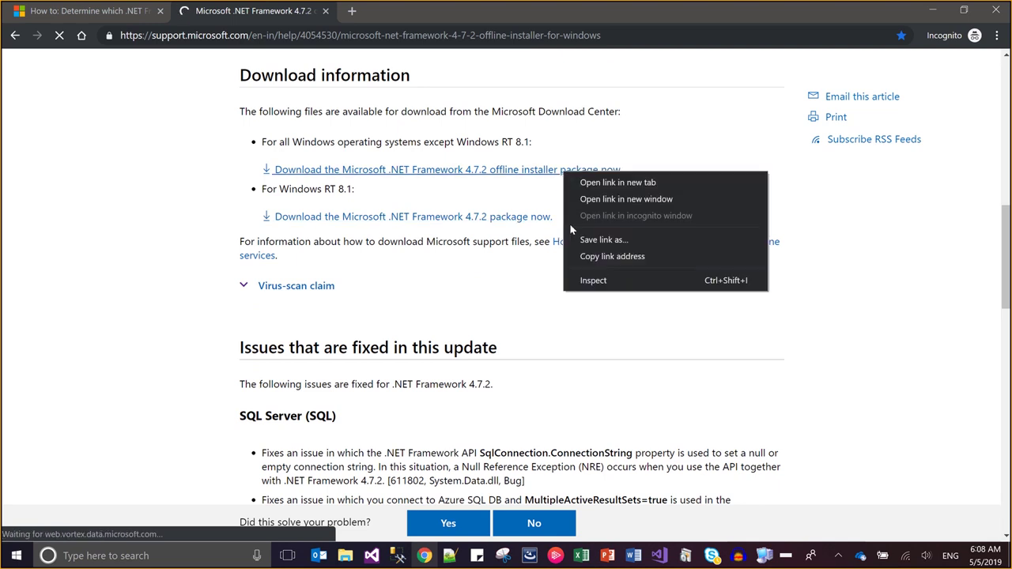
pyautogui.click(587, 258)
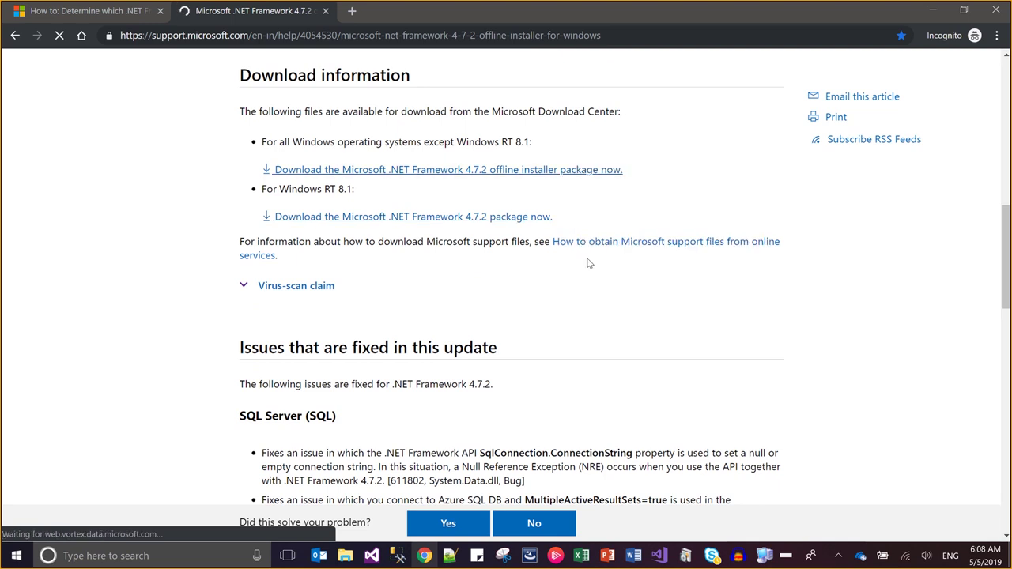
pyautogui.click(763, 556)
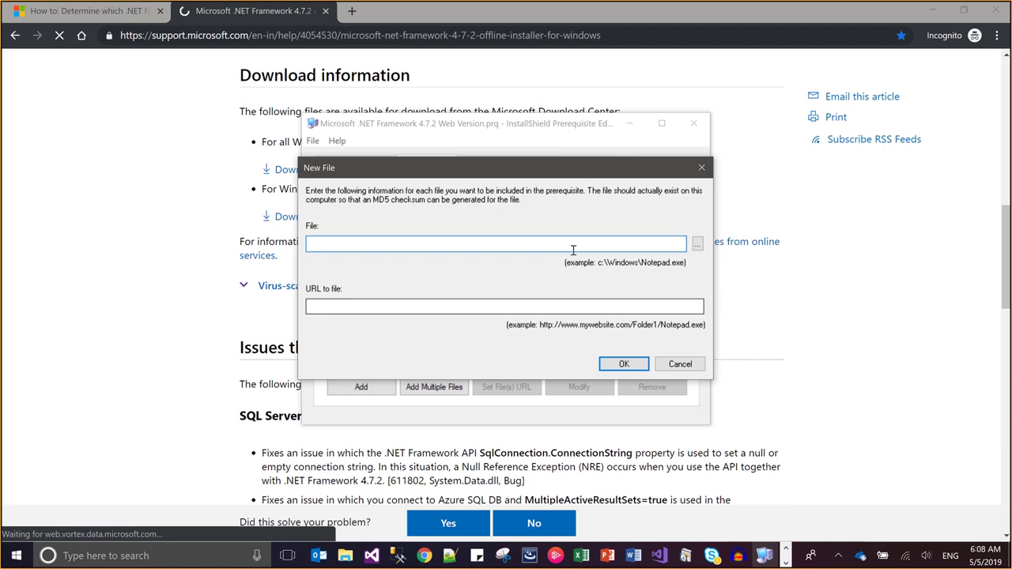
pyautogui.click(529, 305)
pyautogui.hotkey('ctrl', 'v')
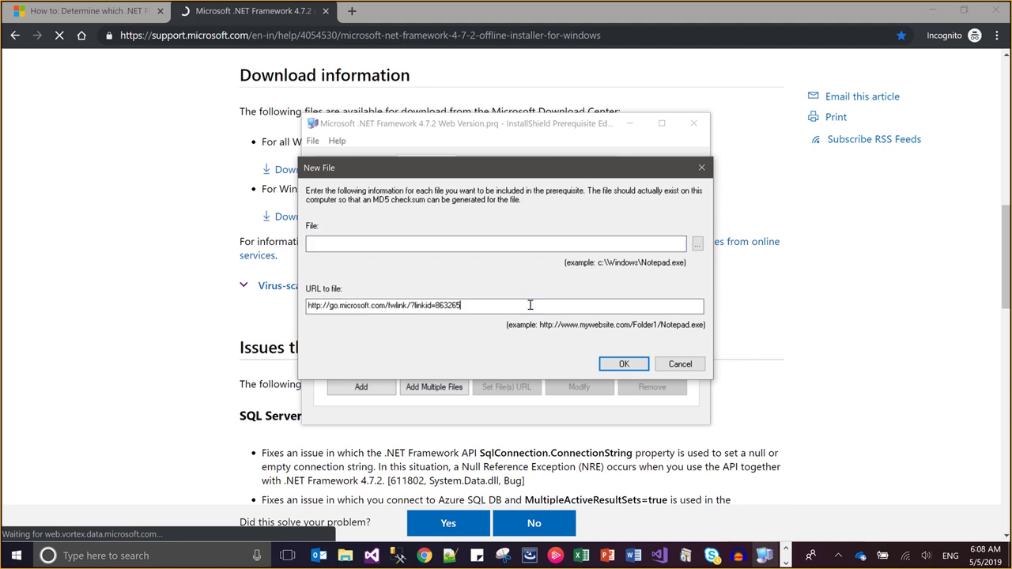
# Return to Chrome and show the downloaded .NET Framework 4.7.2 offline installer in its folder
pyautogui.click(98, 320)
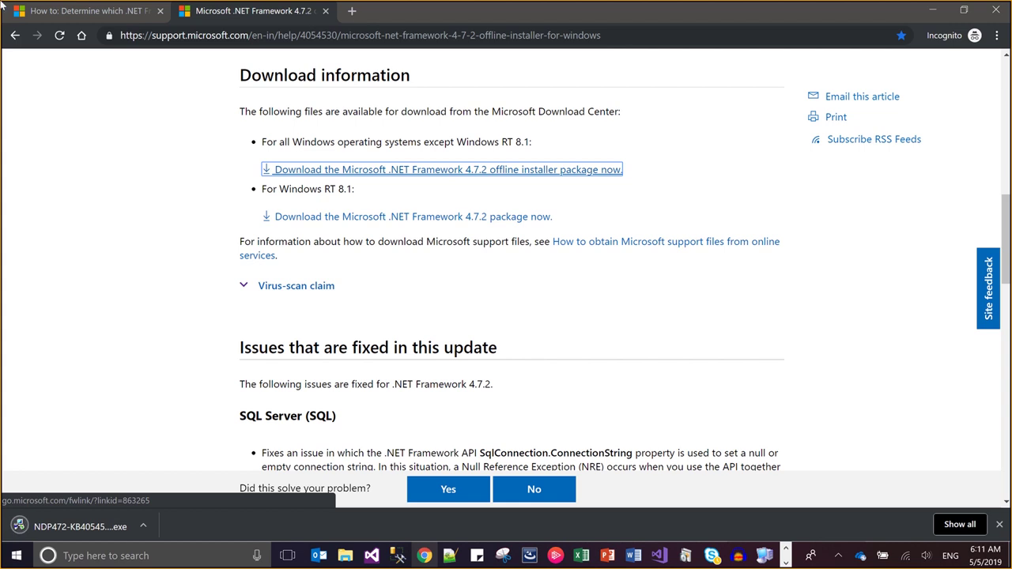
pyautogui.click(142, 526)
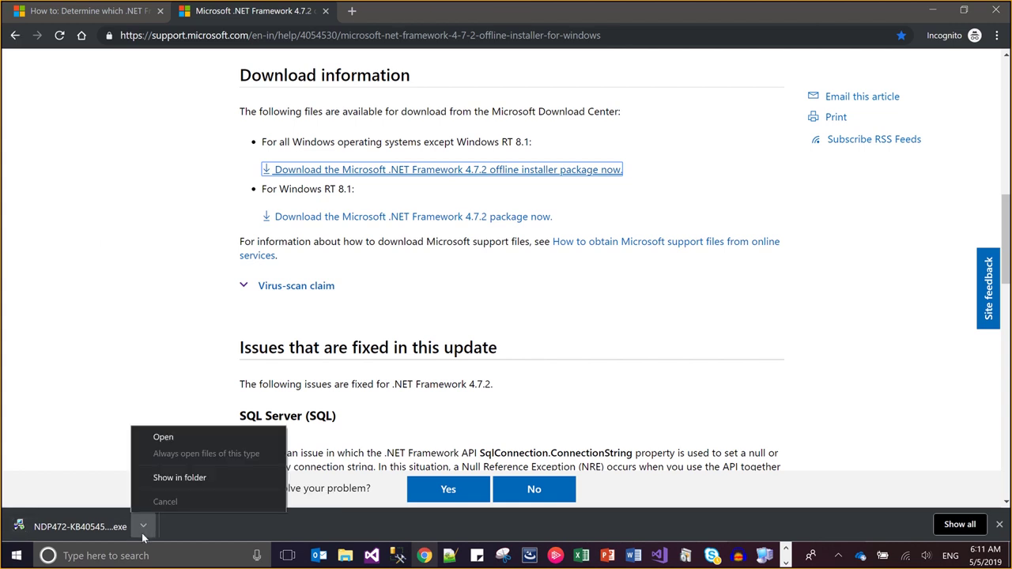
pyautogui.click(169, 480)
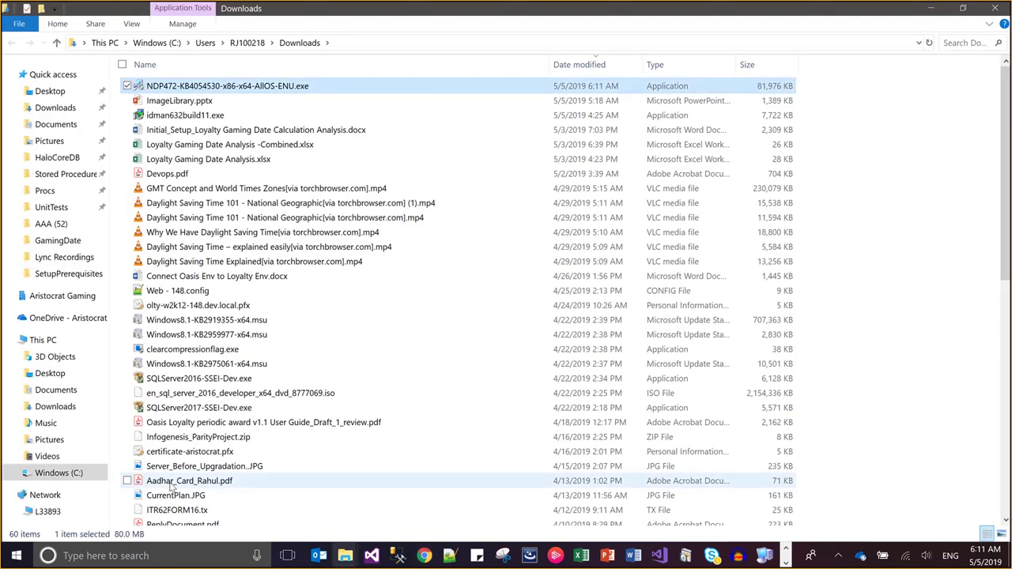
# Move the downloaded NDP472-KB4054530-x86-x64-AllOS-ENU.exe into the SetupPrerequisites\Microsoft.net\4.7.2 folder, granting administrator permission
pyautogui.hotkey('alt', 'Tab')
pyautogui.hotkey('alt', 'Tab')
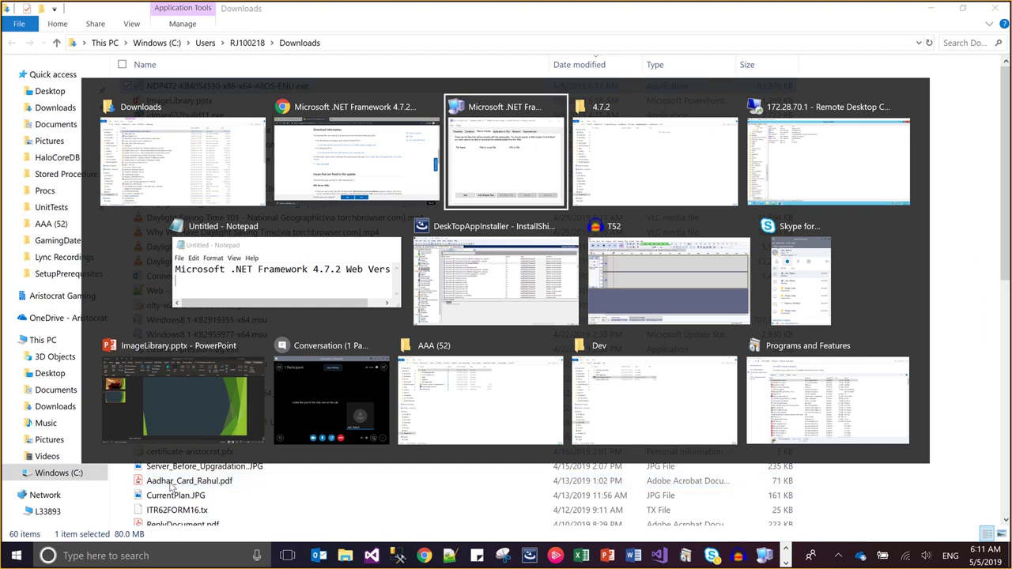
pyautogui.hotkey('alt', 'Tab')
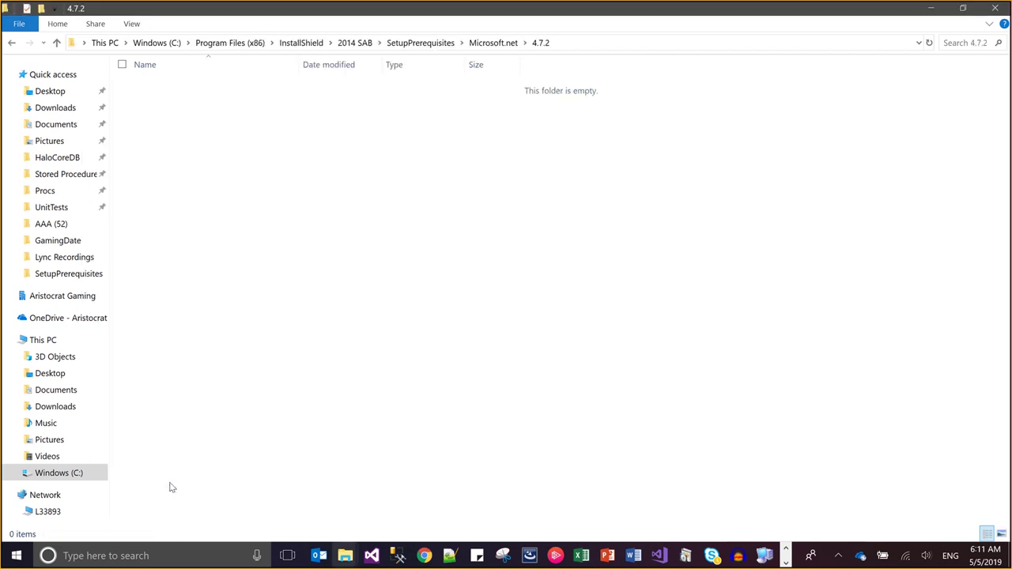
pyautogui.hotkey('ctrl', 'v')
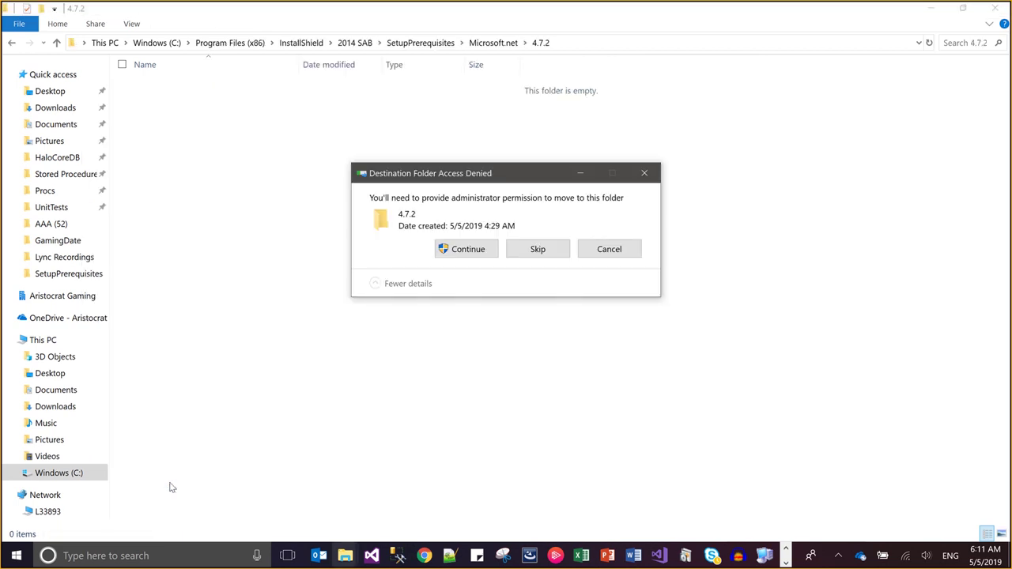
pyautogui.click(440, 251)
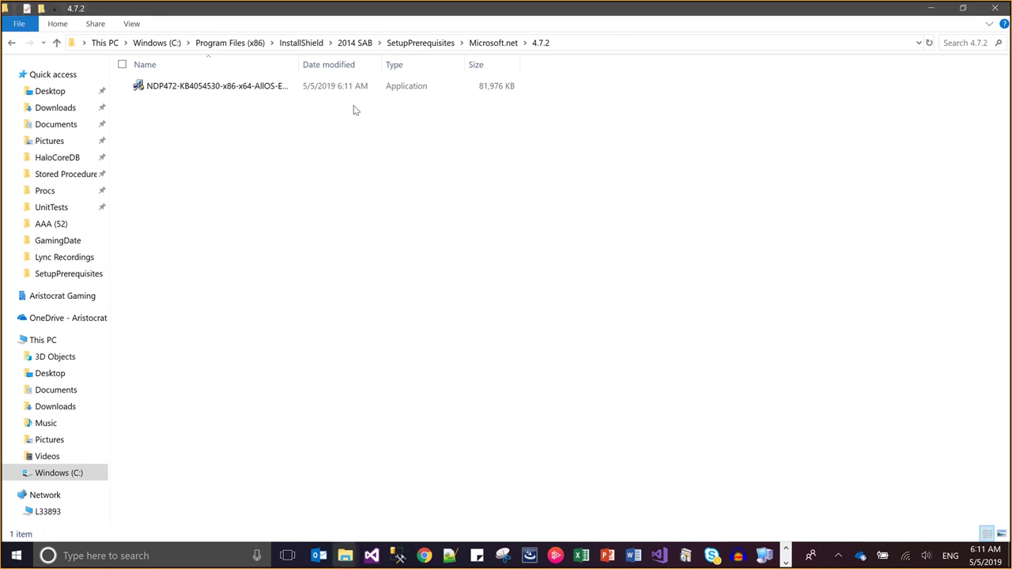
# Copy the full path of the NDP472-KB4054530-x86-x64-AllOS-ENU.exe installer in the 4.7.2 folder
pyautogui.click(280, 89)
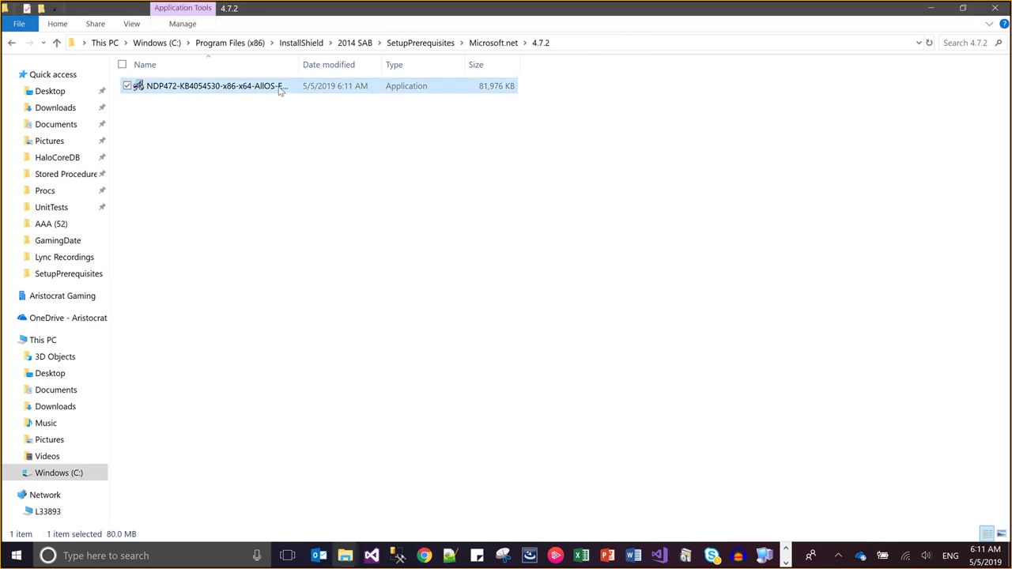
pyautogui.rightClick(280, 89)
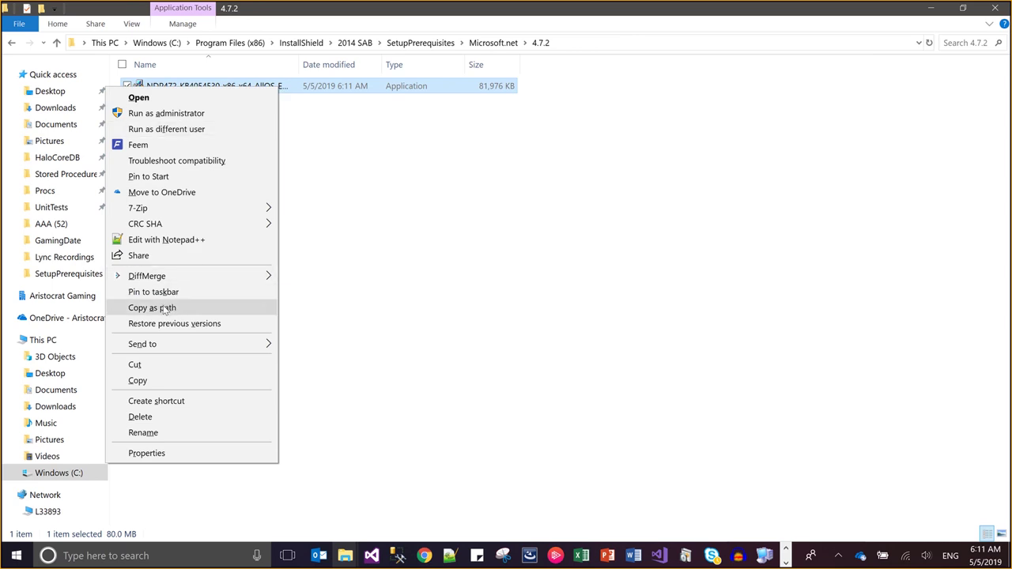
pyautogui.click(164, 309)
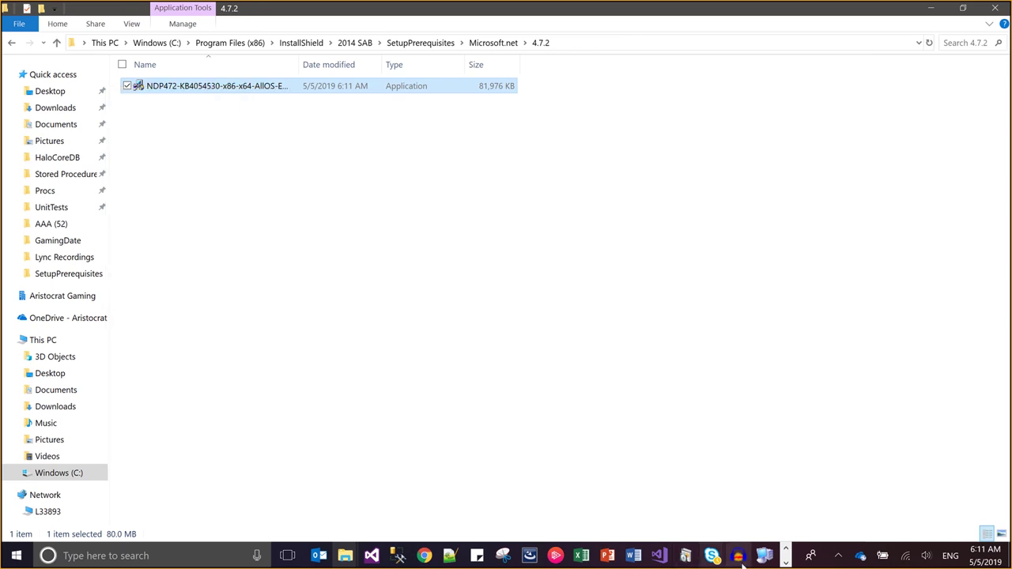
# Switch to the InstallShield Prerequisite Editor, enter the copied installer path without quotation marks as the new file's path, and add the file
pyautogui.click(764, 556)
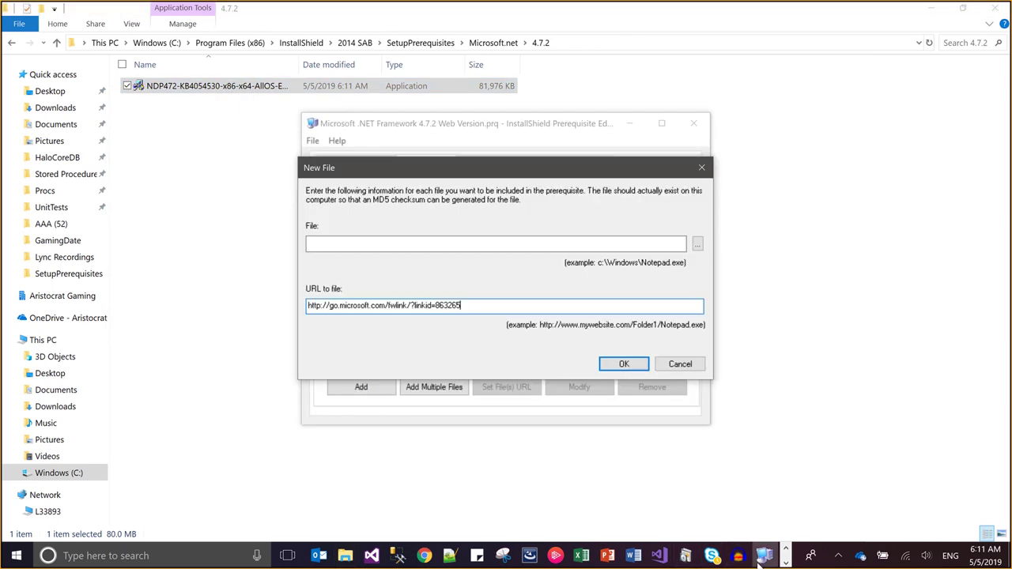
pyautogui.click(494, 246)
pyautogui.hotkey('ctrl', 'v')
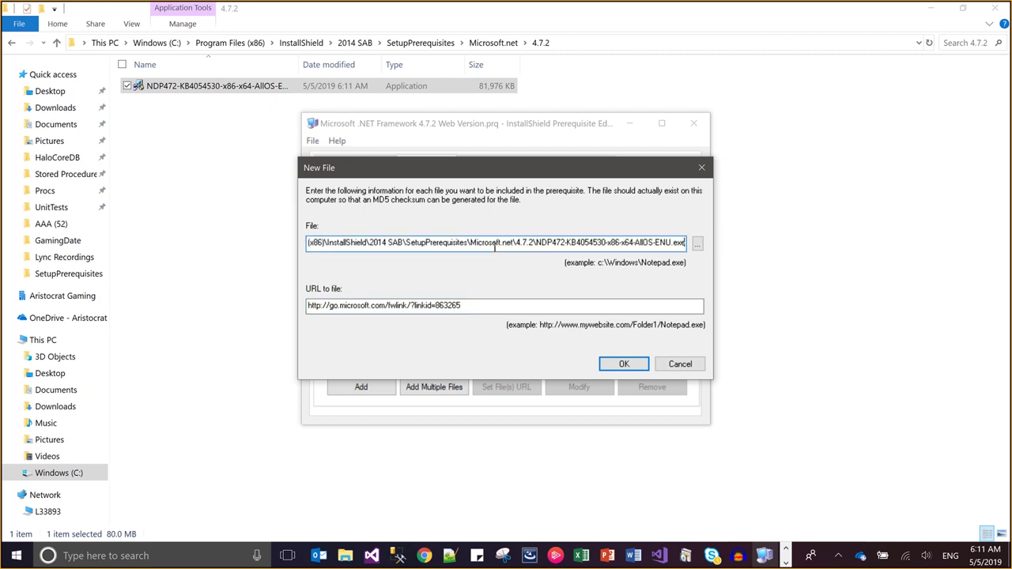
pyautogui.press('Home')
pyautogui.press('Delete')
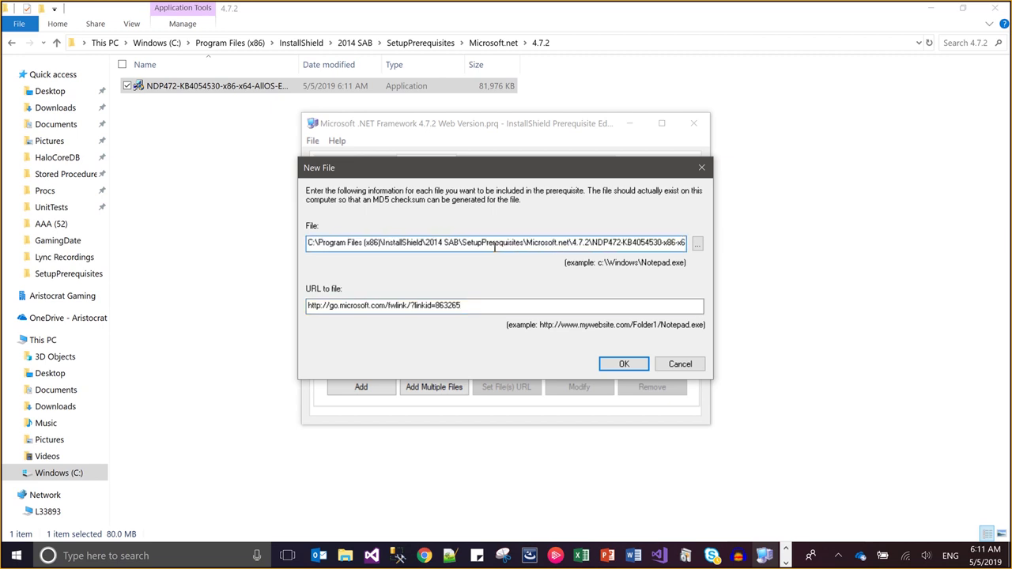
pyautogui.click(607, 363)
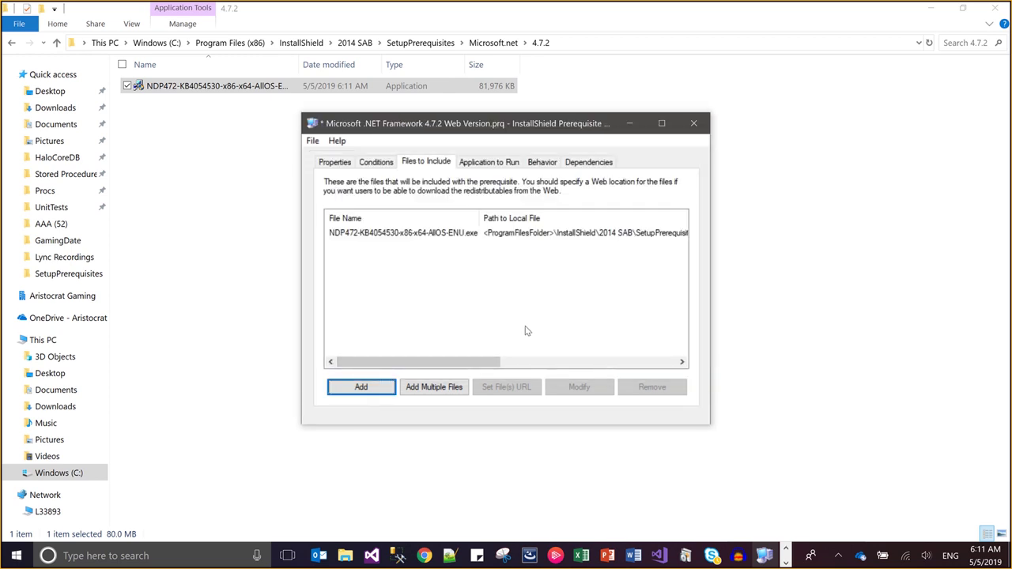
# Set NDP472-KB4054530-x86-x64-AllOS-ENU.exe as the application the prerequisite launches
pyautogui.click(470, 162)
pyautogui.click(459, 199)
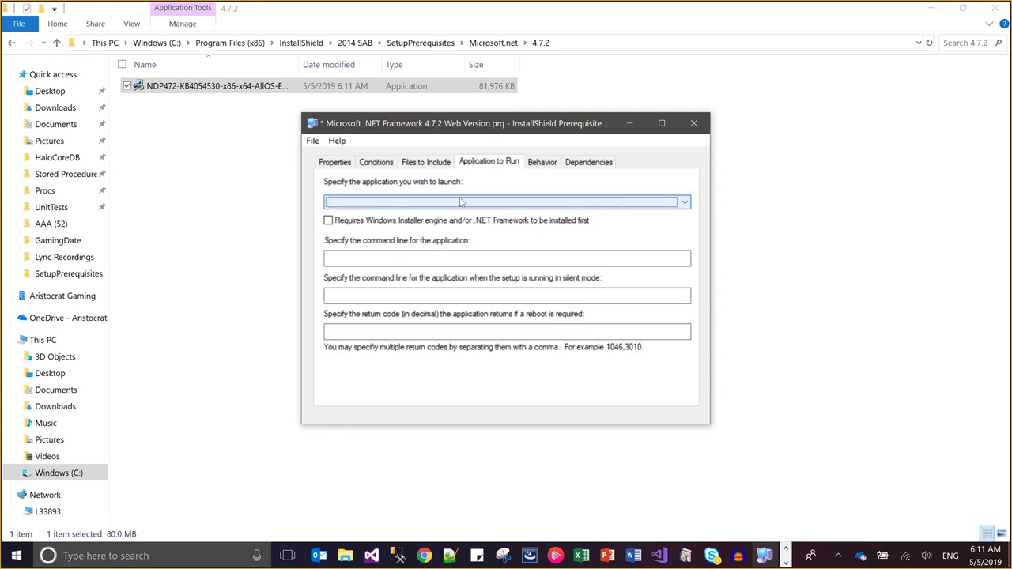
pyautogui.click(460, 211)
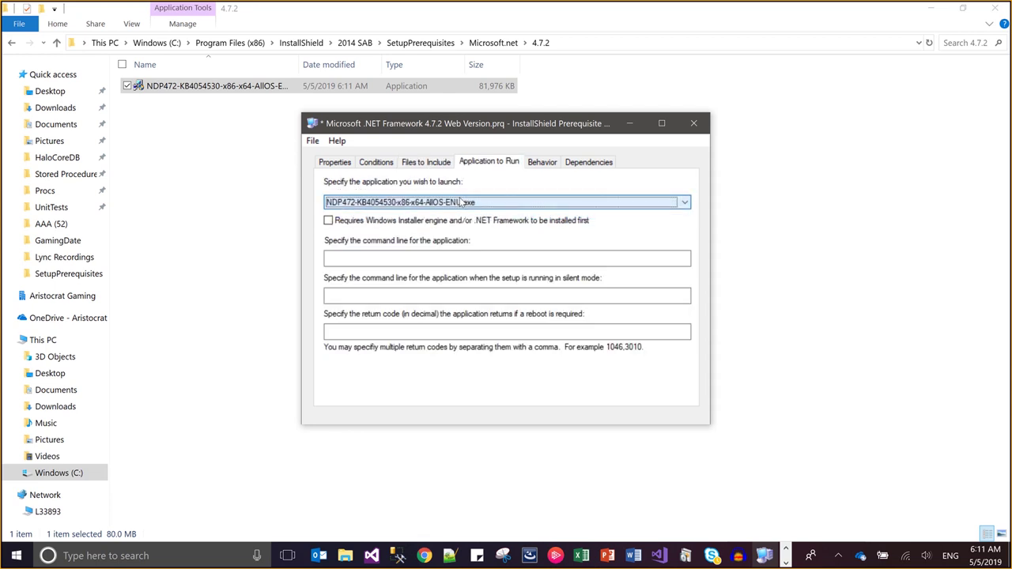
pyautogui.click(328, 223)
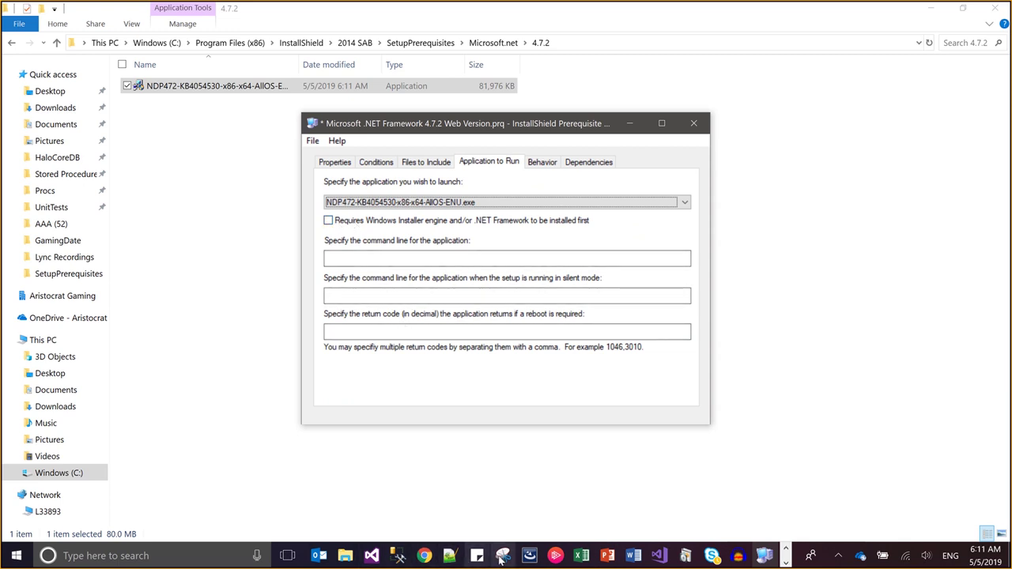
# Switch to the InstallShield project and open the Microsoft .NET Framework 4.6.1 Full prerequisite for editing, showing its application launch settings
pyautogui.click(527, 557)
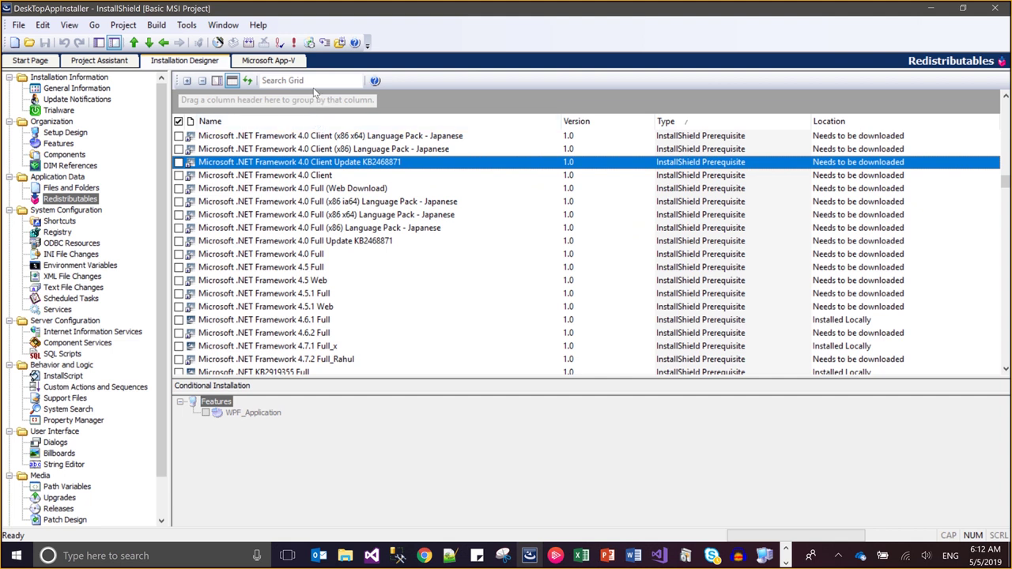
pyautogui.click(329, 360)
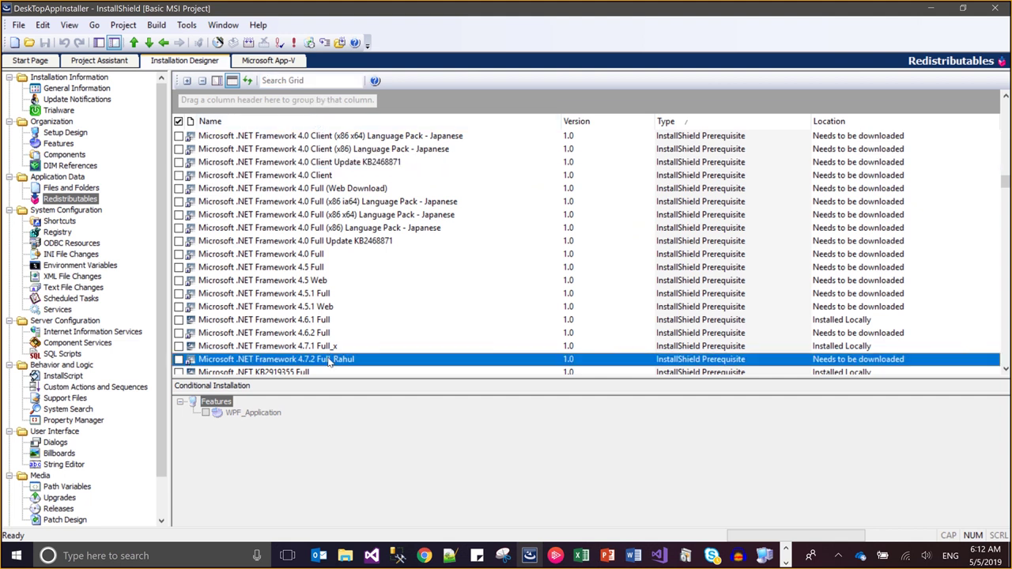
pyautogui.press('Up')
pyautogui.press('Up')
pyautogui.press('Up')
pyautogui.press('Up')
pyautogui.press('Down')
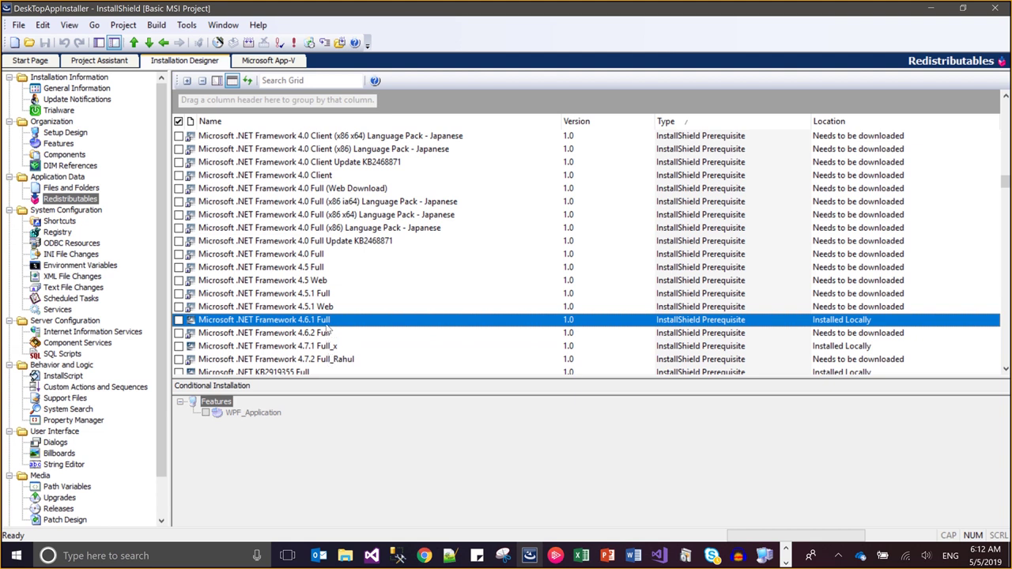
pyautogui.rightClick(327, 328)
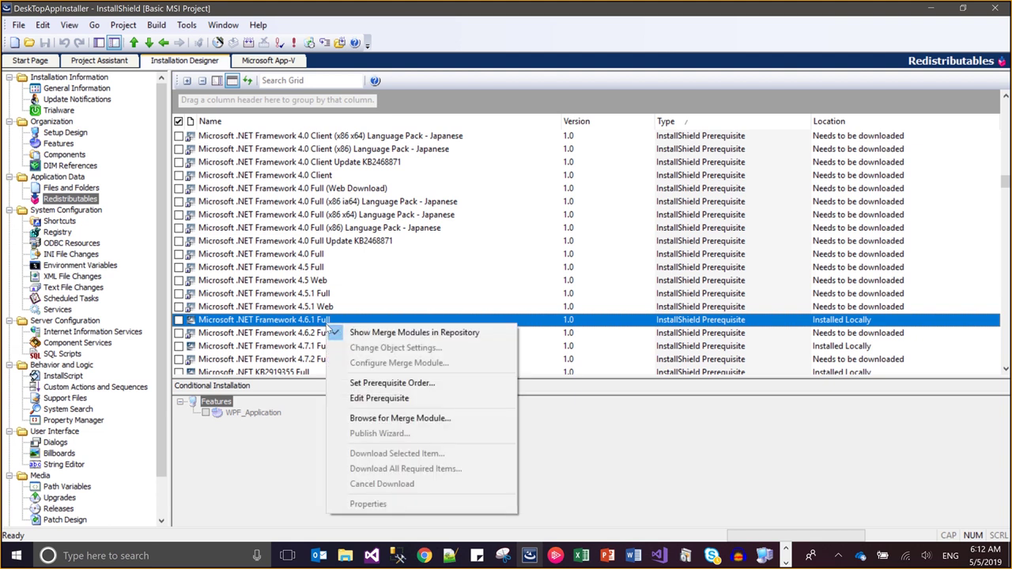
pyautogui.click(372, 399)
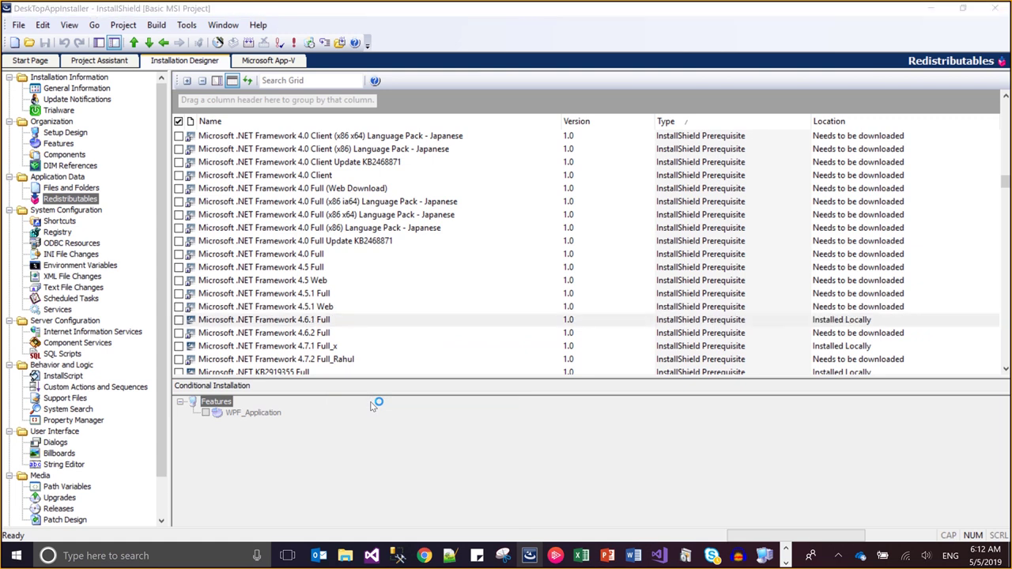
pyautogui.click(514, 163)
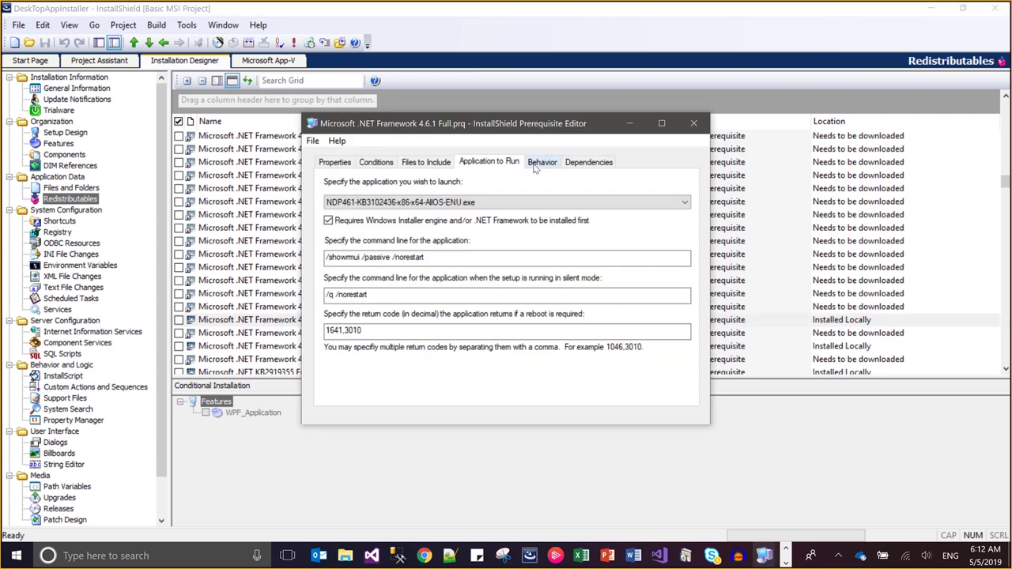
# Copy the application command line /showrmui /passive /norestart from the 4.6.1 prerequisite into the 4.7.2 Web Version prerequisite
pyautogui.click(442, 258)
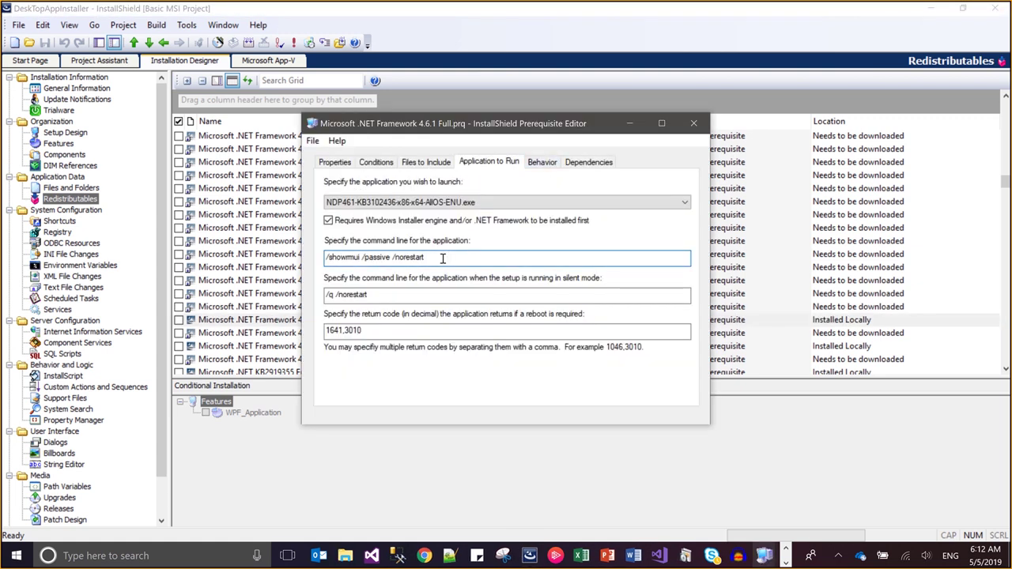
pyautogui.hotkey('ctrl', 'shift', 'Left')
pyautogui.hotkey('ctrl', 'shift', 'Left')
pyautogui.hotkey('ctrl', 'shift', 'Left')
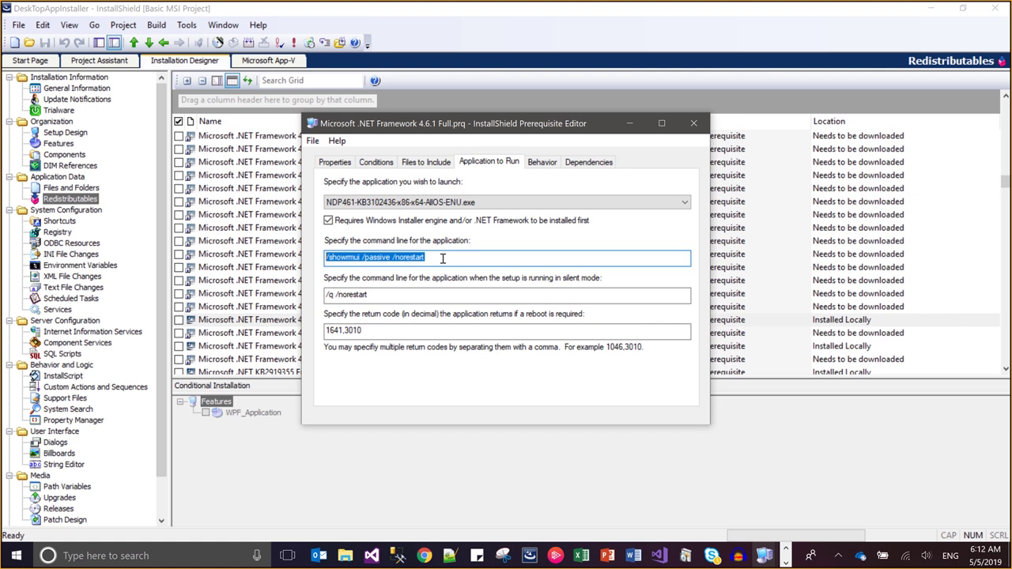
pyautogui.click(764, 556)
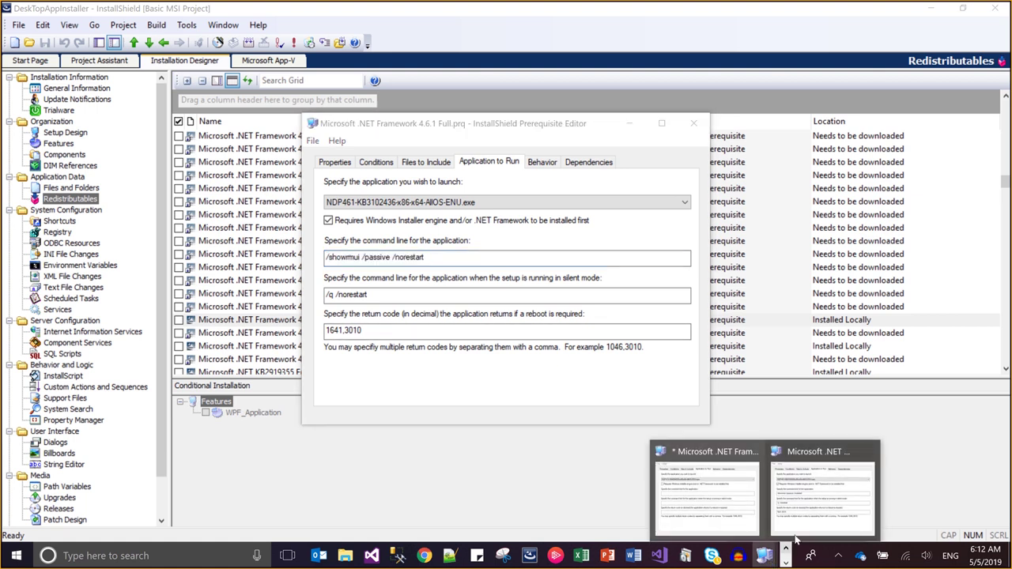
pyautogui.click(798, 518)
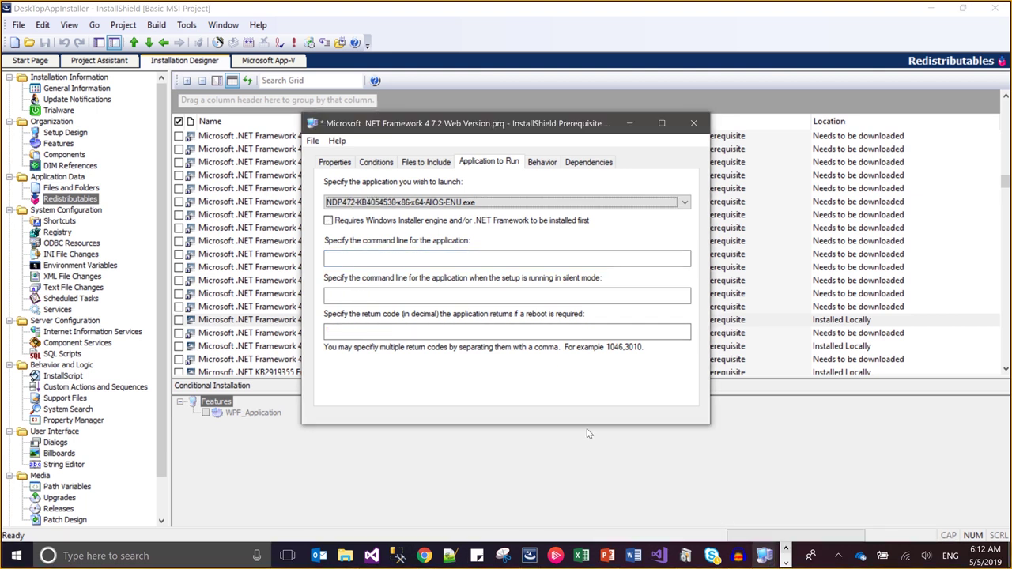
pyautogui.click(399, 258)
pyautogui.hotkey('ctrl', 'v')
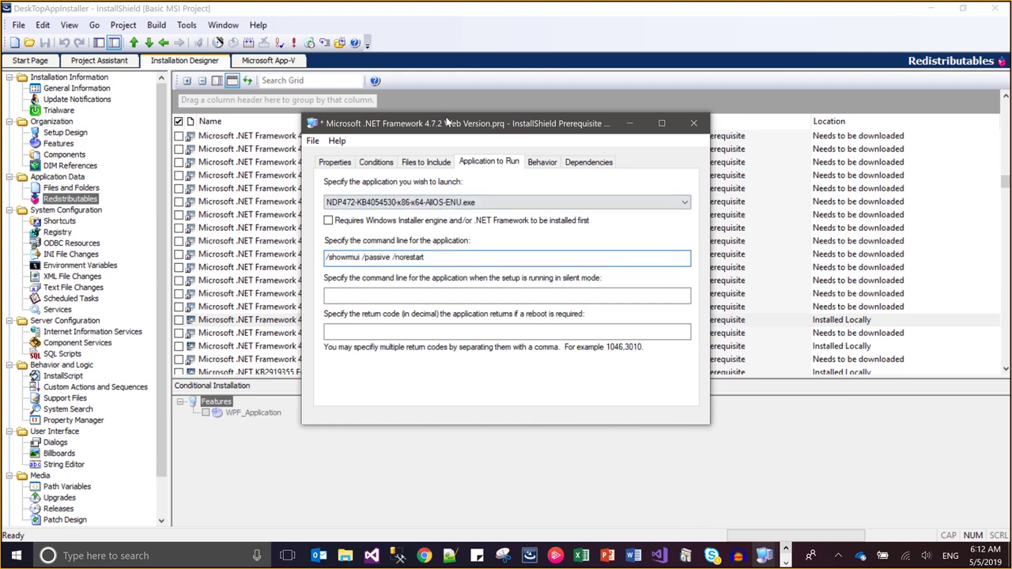
# In the 4.7.2 prerequisite, require Windows Installer and/or .NET Framework first and copy over the 4.6.1 silent-mode command line /q /norestart
pyautogui.moveTo(448, 123); pyautogui.dragTo(703, 116)
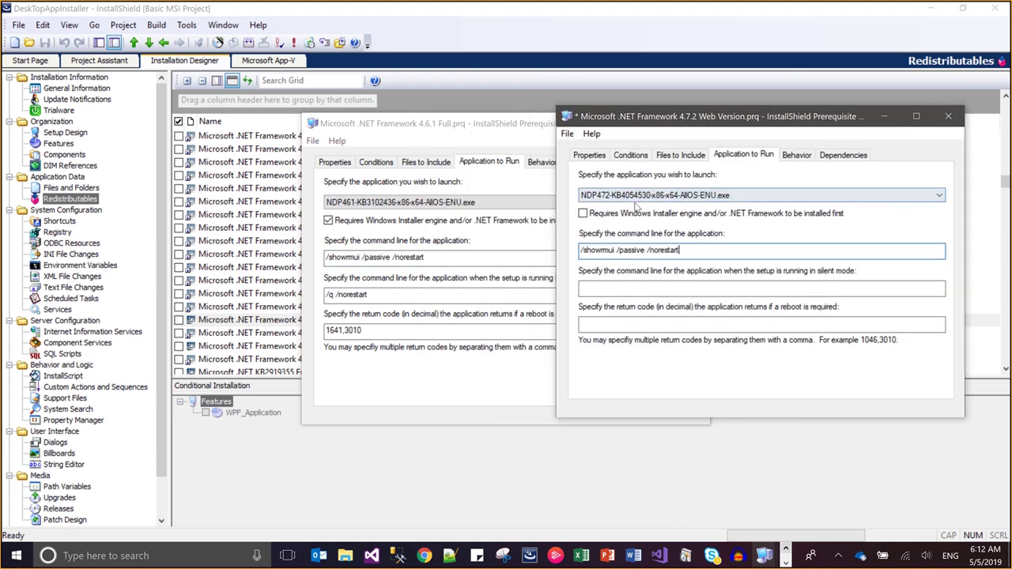
pyautogui.click(583, 213)
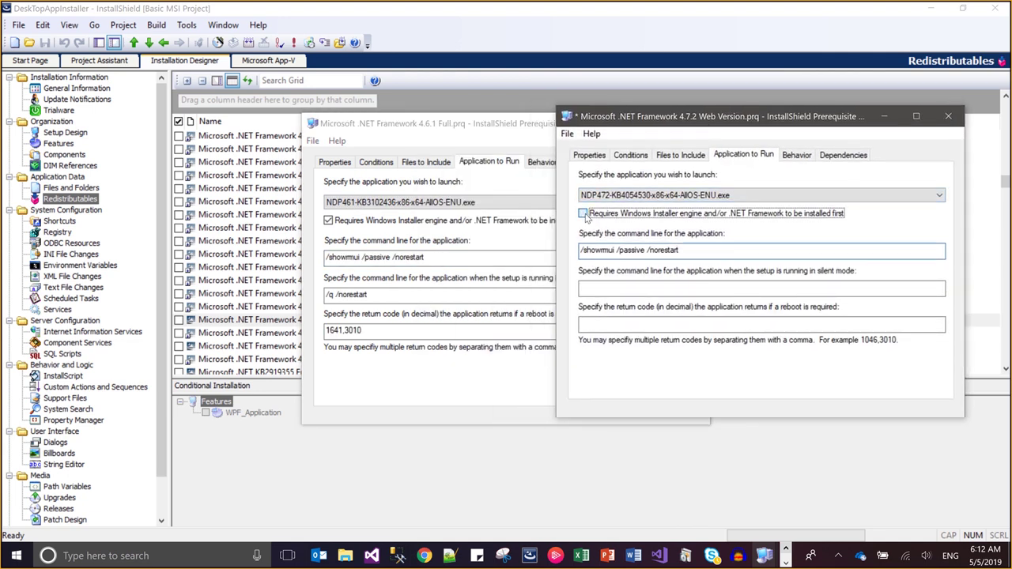
pyautogui.click(401, 298)
pyautogui.doubleClick(399, 297)
pyautogui.hotkey('ctrl', 'a')
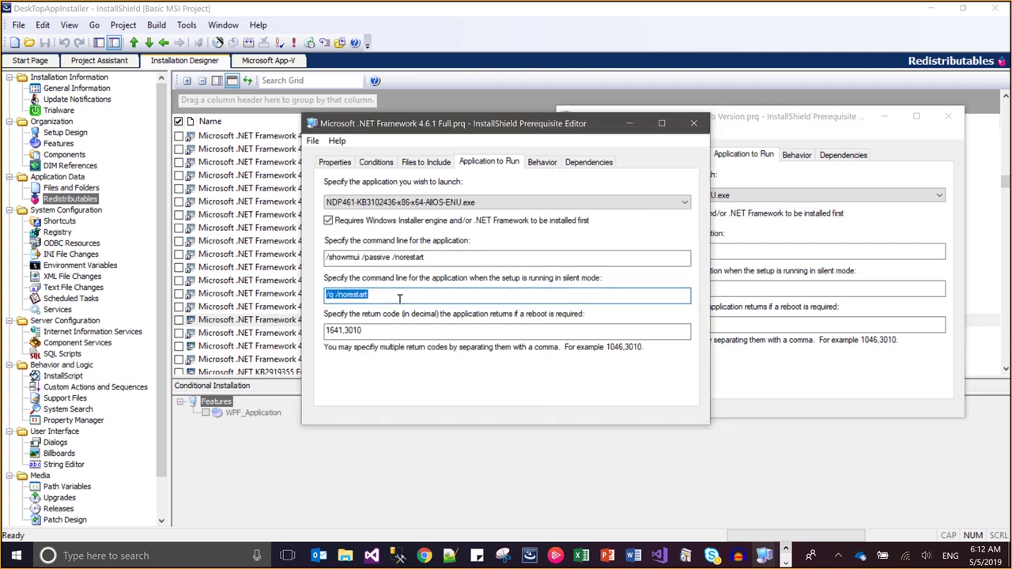
pyautogui.click(763, 291)
pyautogui.hotkey('ctrl', 'v')
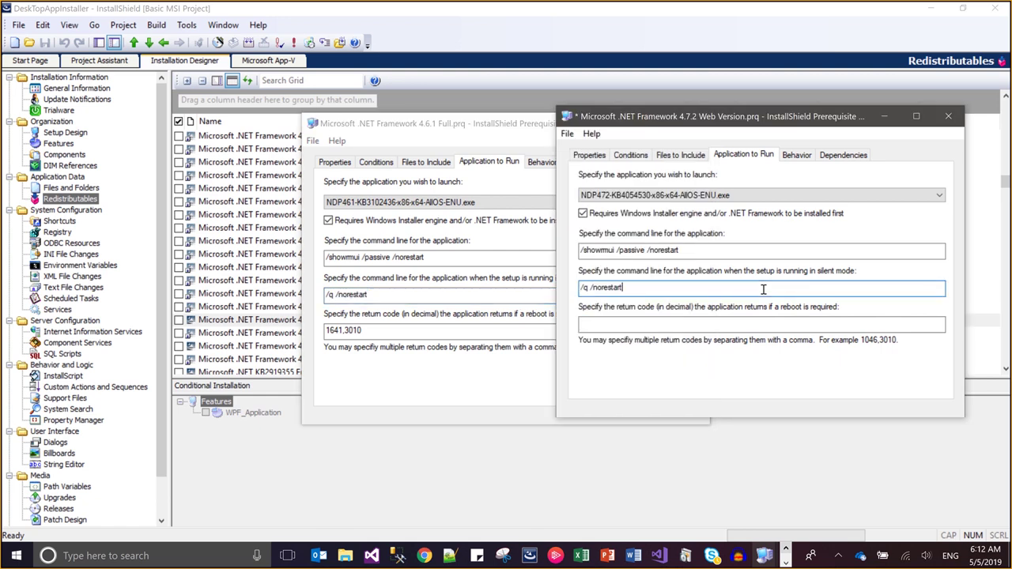
# Copy the reboot return codes 1641,3010 from the 4.6.1 prerequisite into the 4.7.2 prerequisite
pyautogui.click(473, 333)
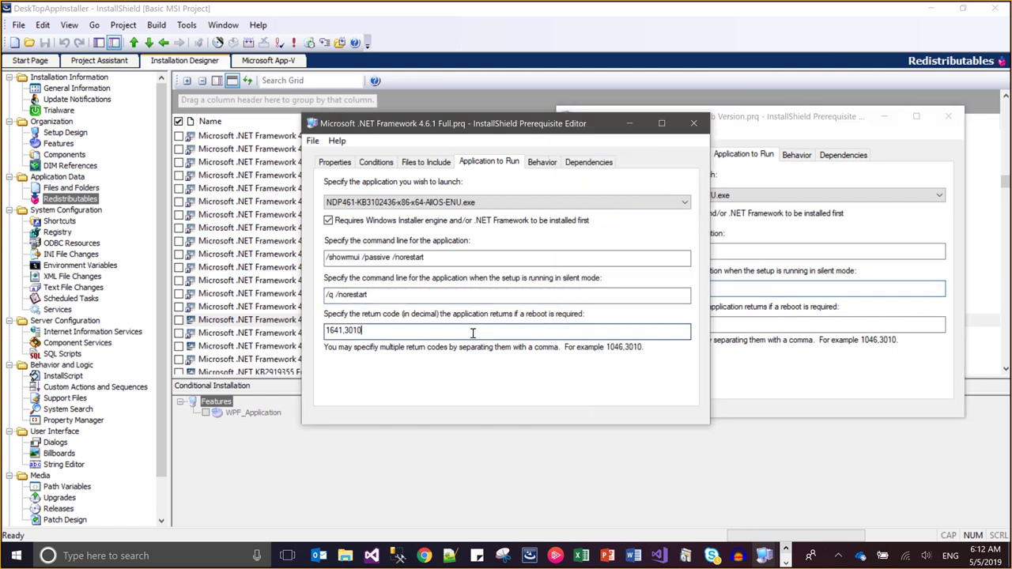
pyautogui.doubleClick(472, 332)
pyautogui.hotkey('ctrl', 'c')
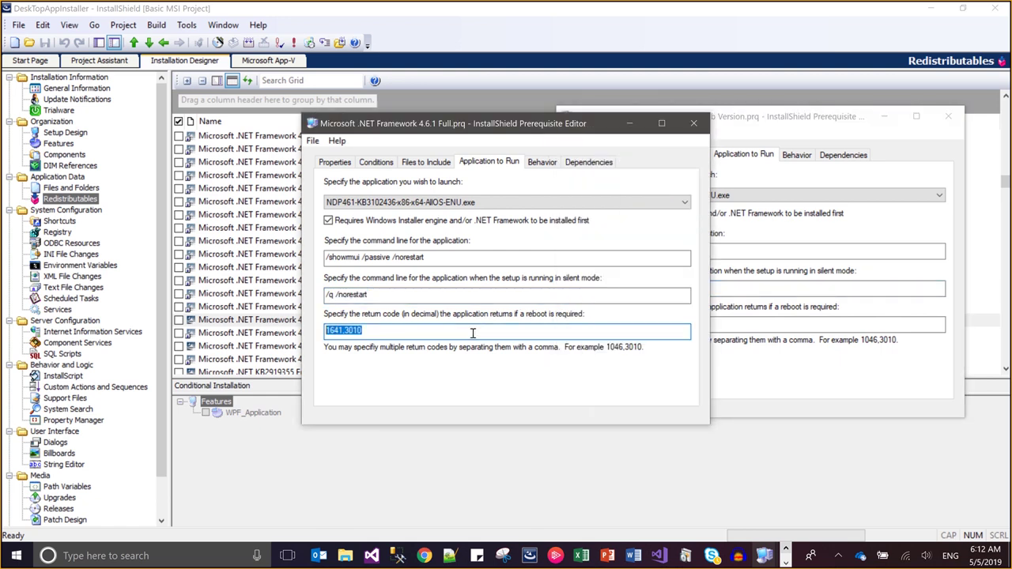
pyautogui.click(848, 355)
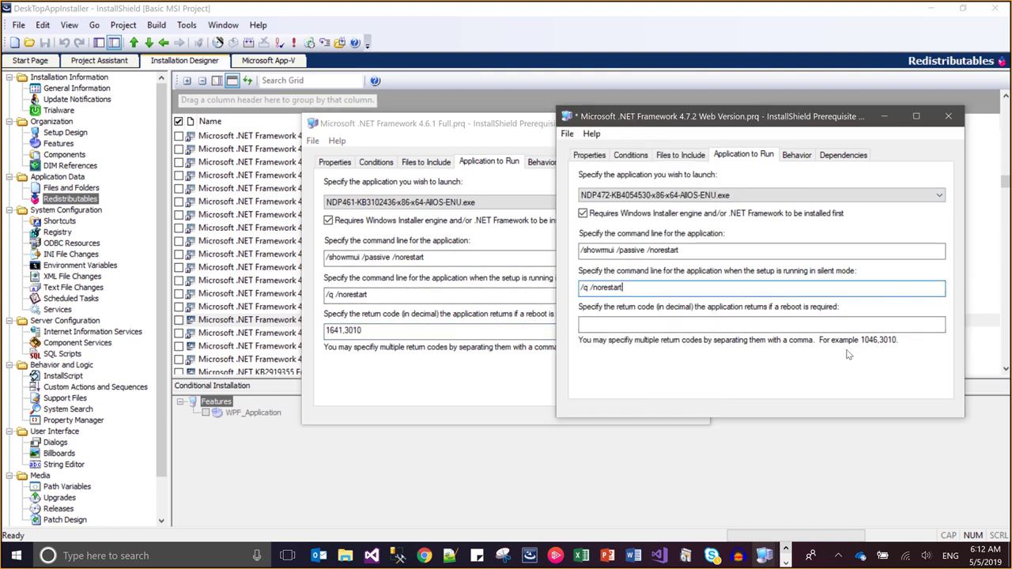
pyautogui.click(796, 321)
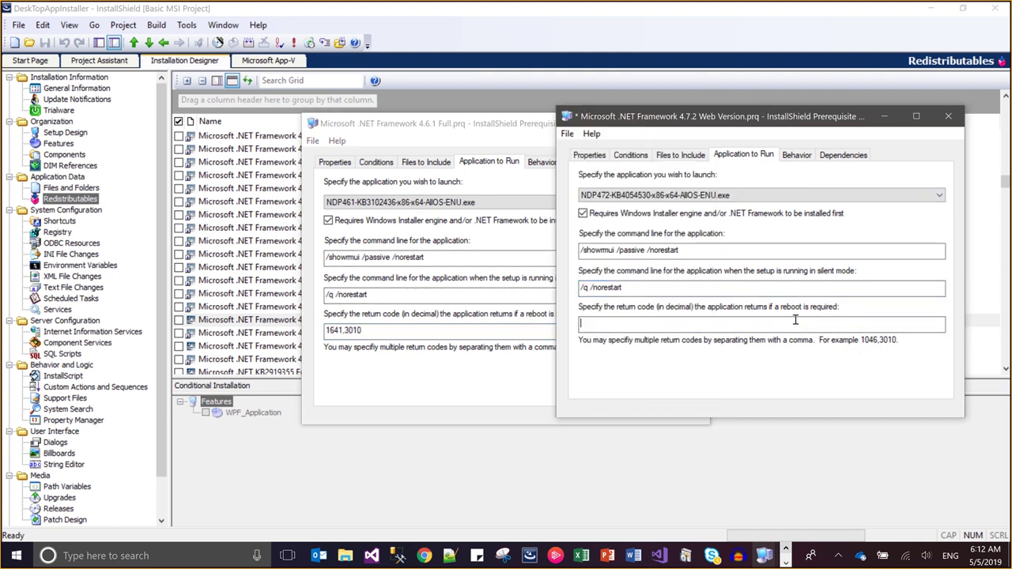
pyautogui.hotkey('ctrl', 'v')
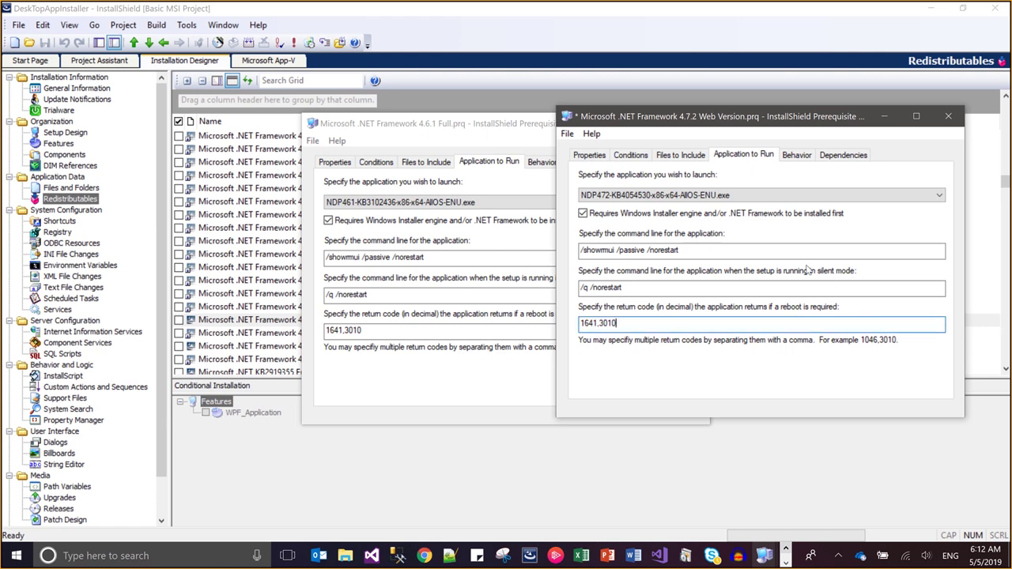
# Compare the behavior settings of both prerequisites and set 4.7.2 to continue the setup if its conditions still indicate it is required
pyautogui.click(794, 155)
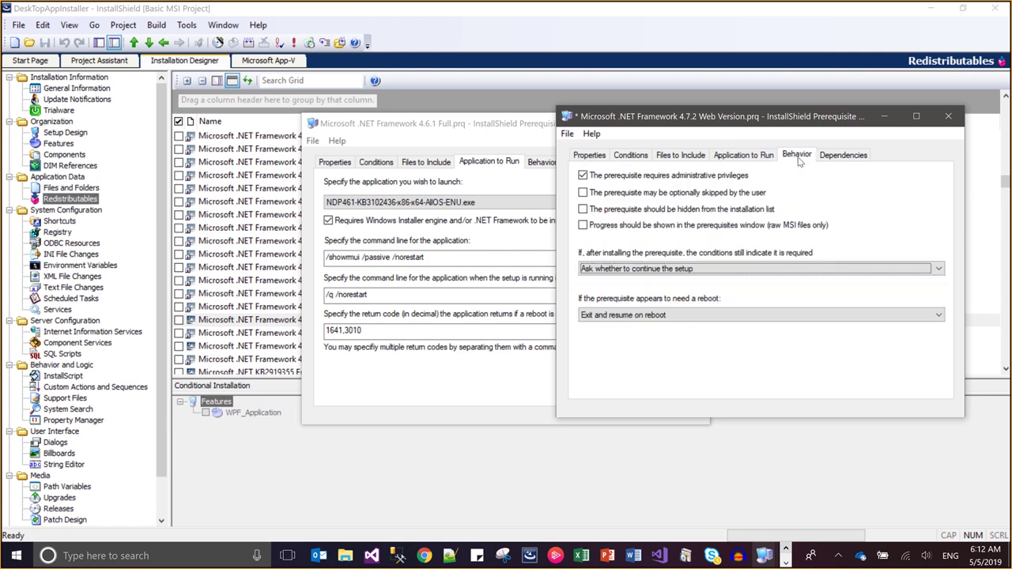
pyautogui.click(528, 162)
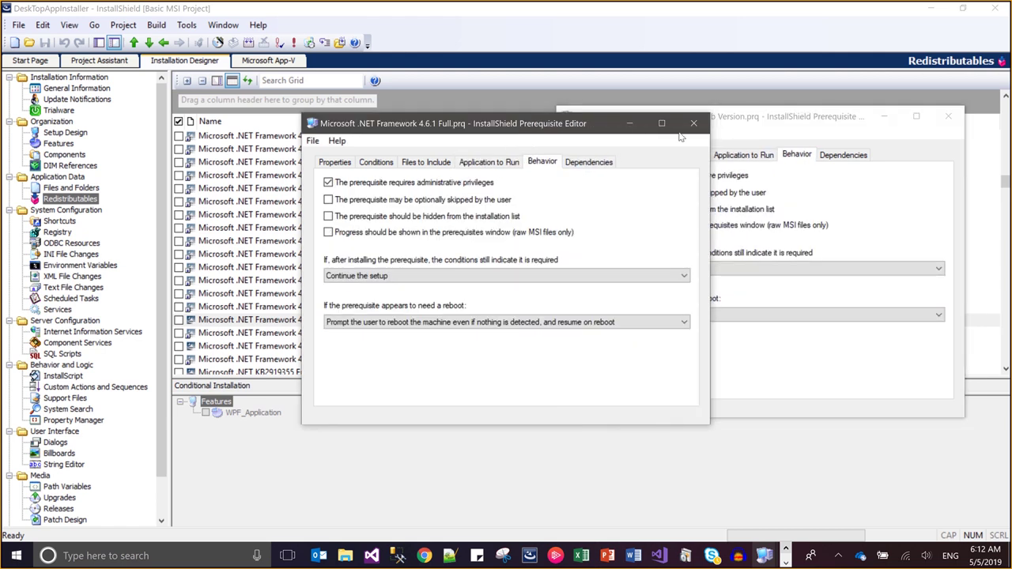
pyautogui.click(732, 121)
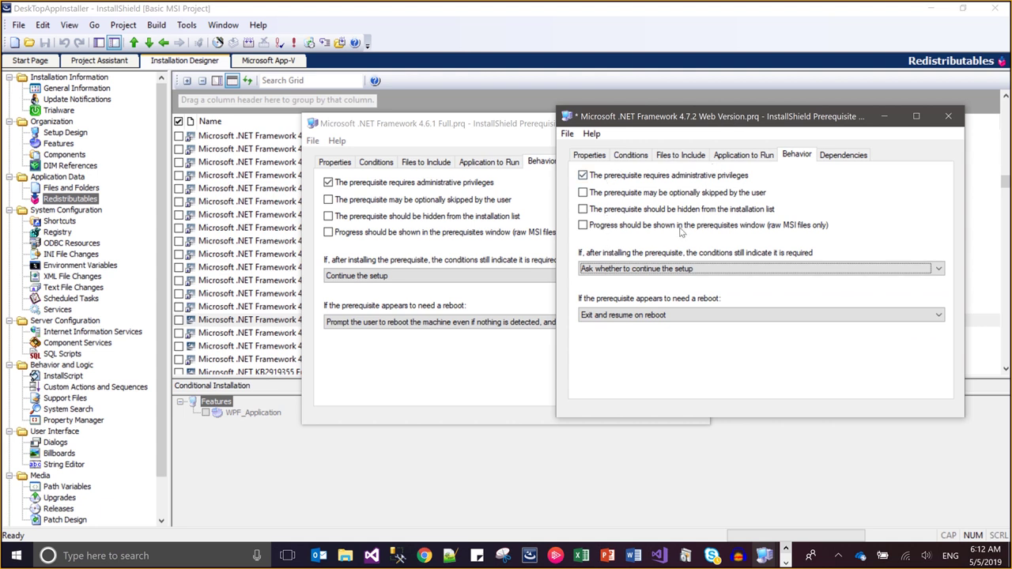
pyautogui.click(650, 272)
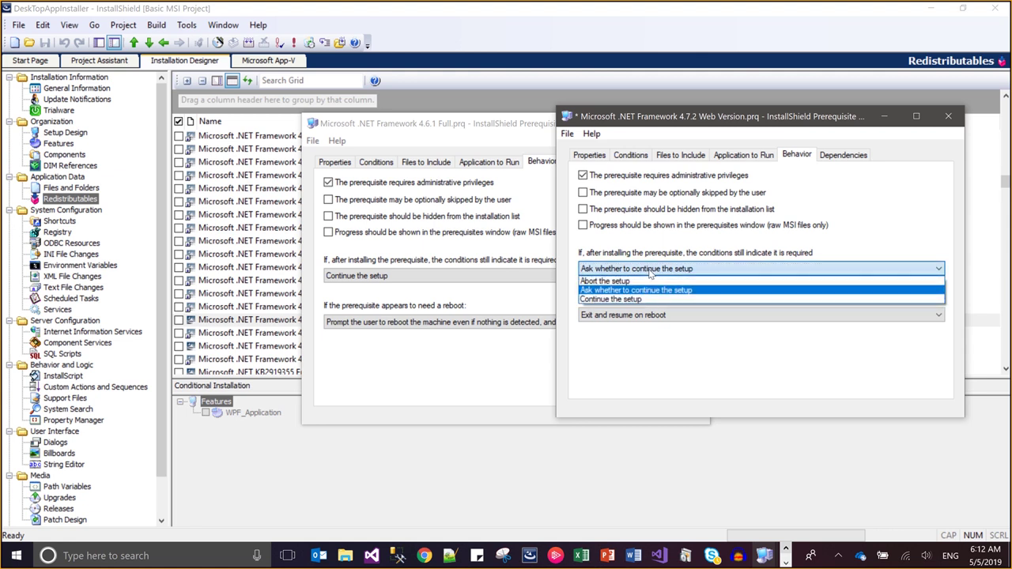
pyautogui.press('Down')
pyautogui.press('Return')
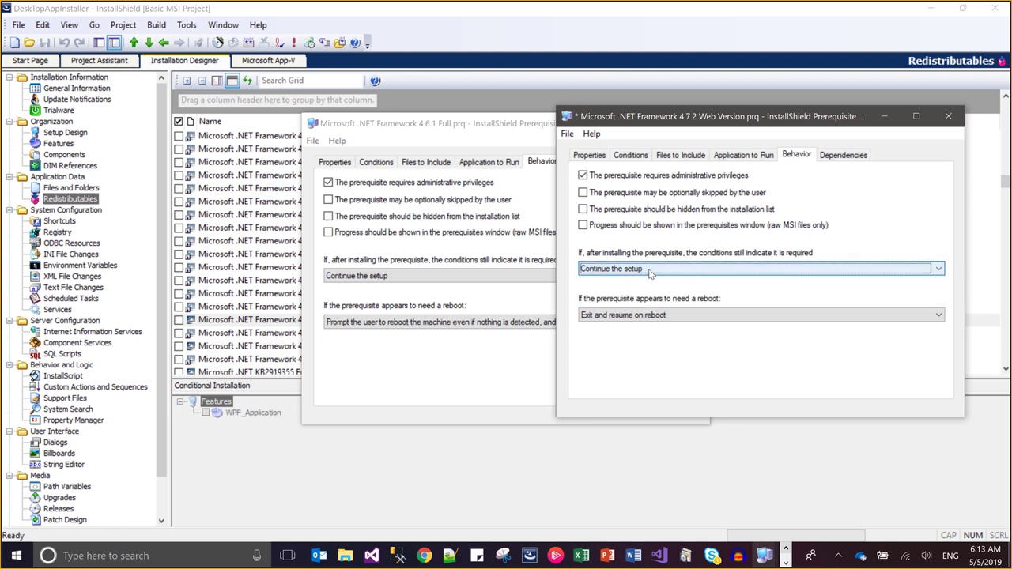
# Set the 4.7.2 prerequisite's reboot behavior to prompt the user to reboot even if nothing is detected, and resume on reboot
pyautogui.click(627, 314)
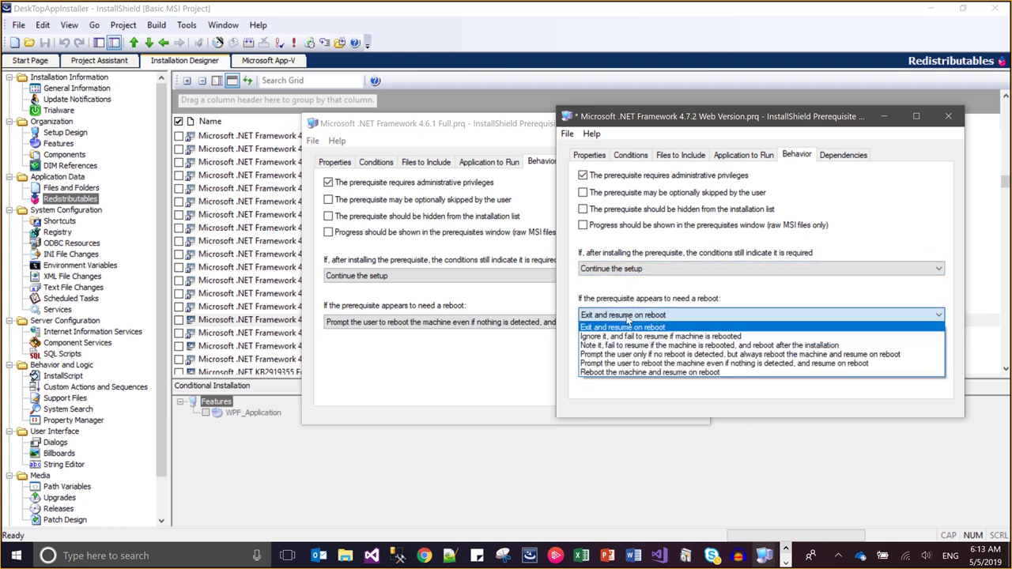
pyautogui.press('Down')
pyautogui.press('Down')
pyautogui.press('Down')
pyautogui.press('Down')
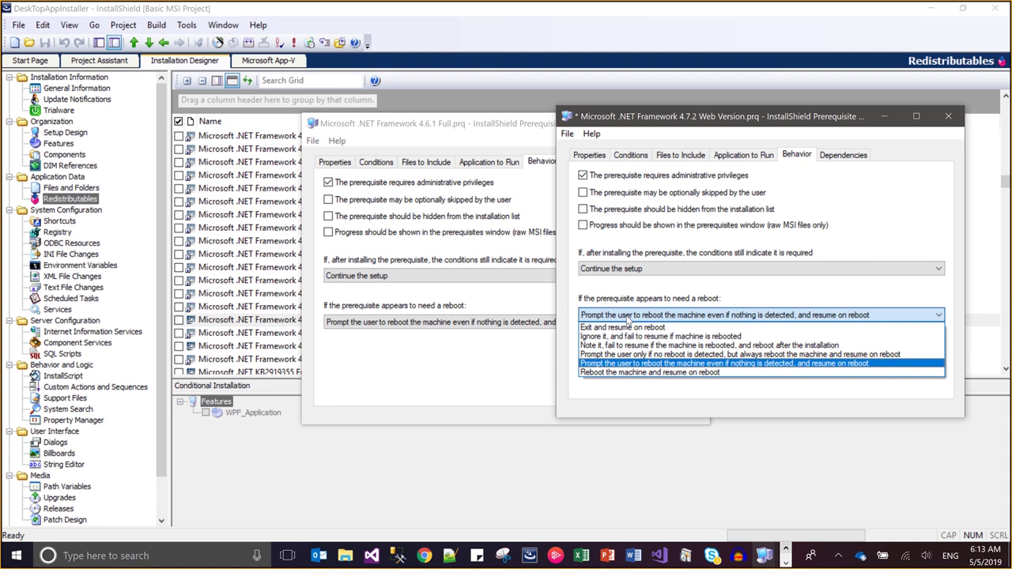
pyautogui.press('Return')
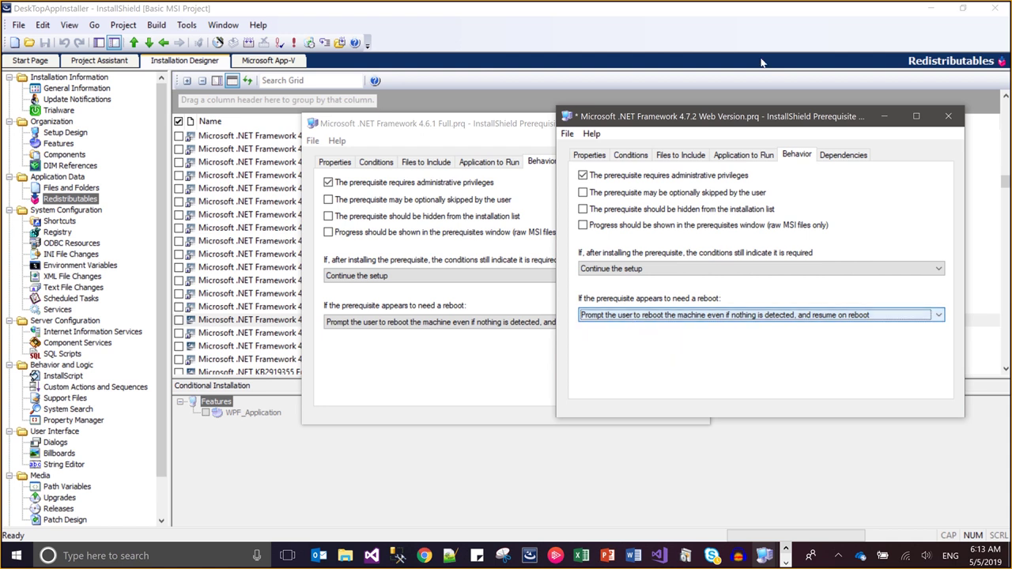
# Leave the 4.7.2 prerequisite without dependencies, save it, and close both prerequisite editors
pyautogui.click(838, 157)
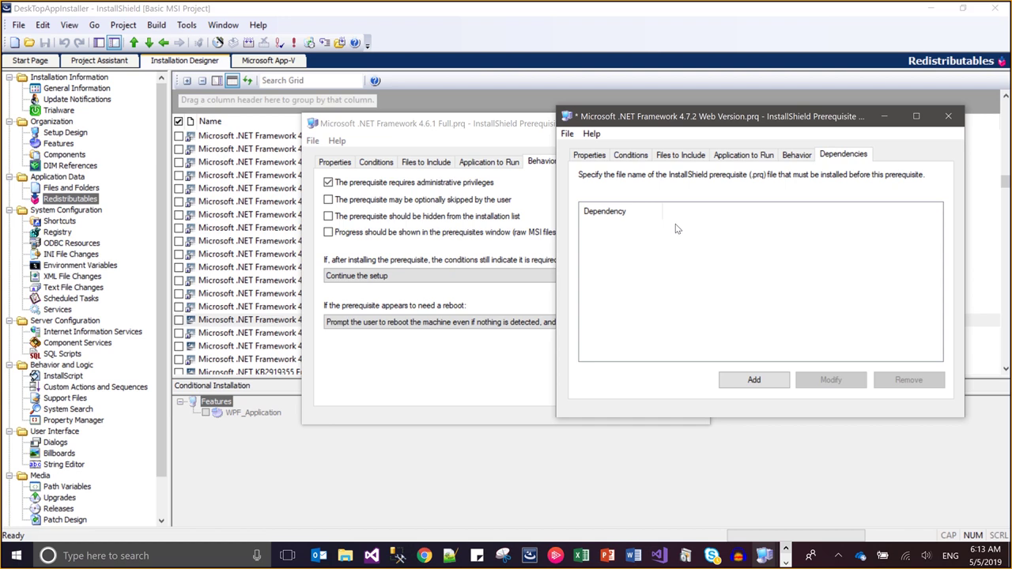
pyautogui.hotkey('ctrl', 's')
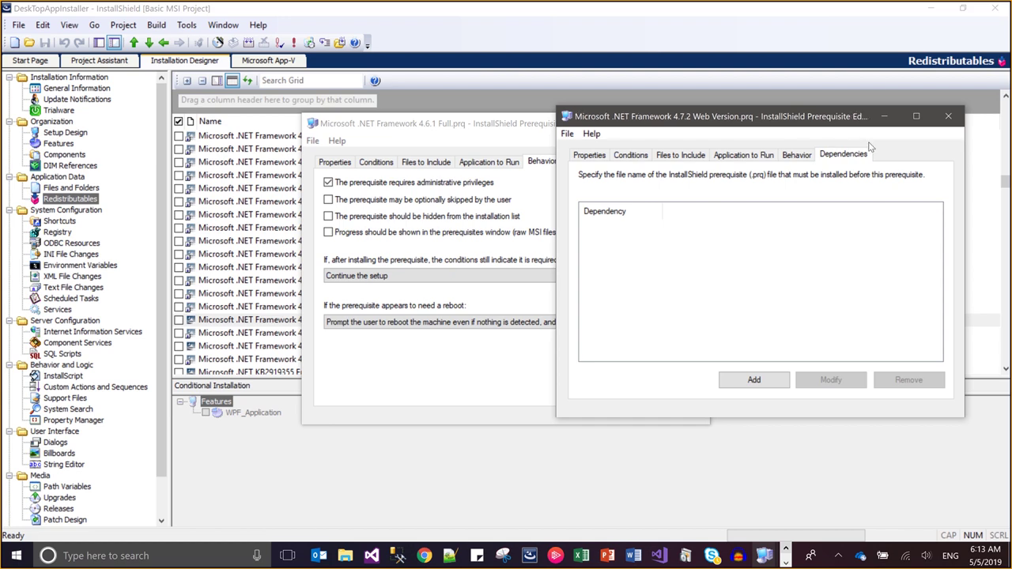
pyautogui.click(946, 117)
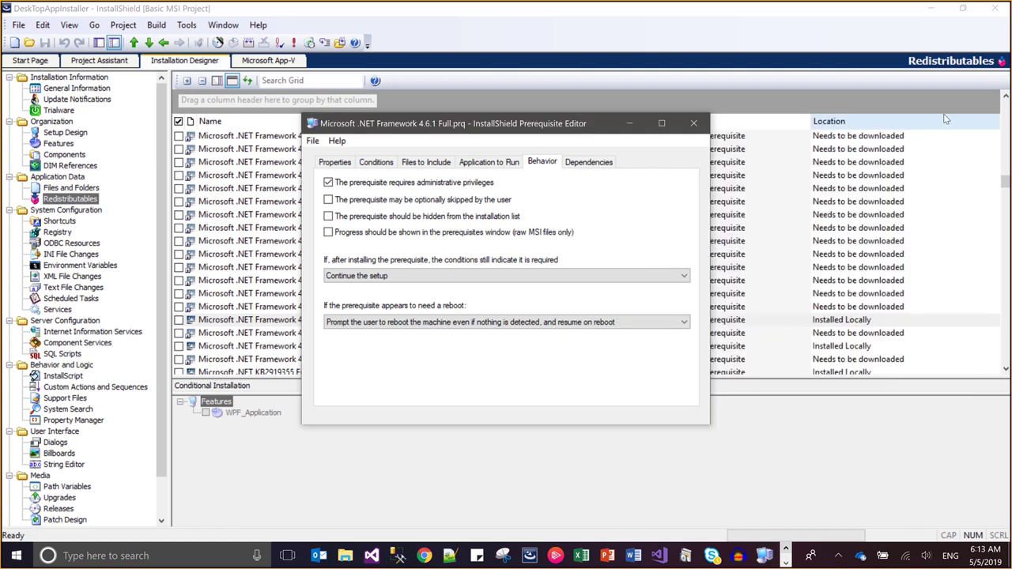
pyautogui.click(690, 120)
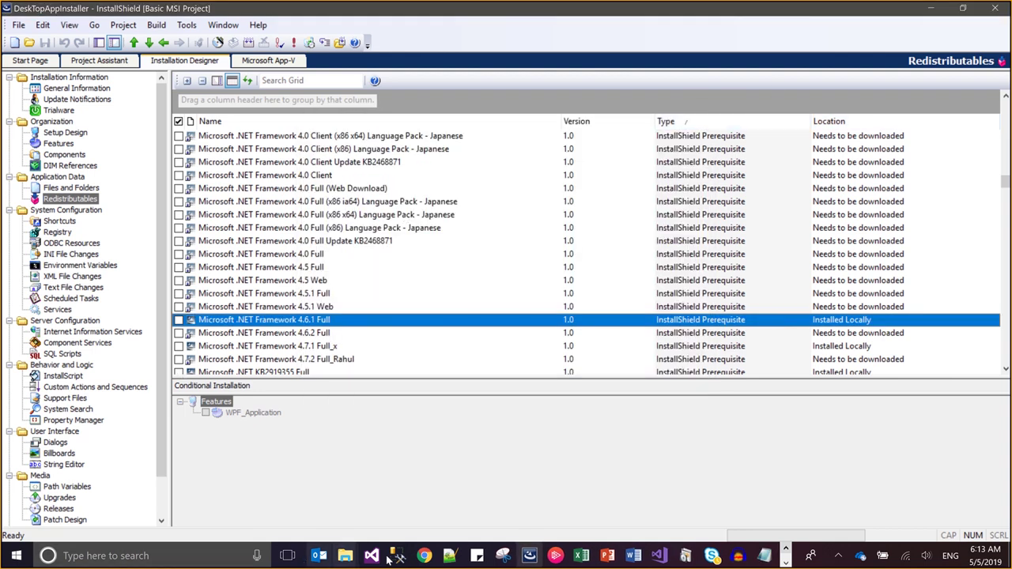
# Switch to File Explorer, go up to the SetupPrerequisites folder, and select Microsoft .NET Framework 4.7.2 Web Version.prq
pyautogui.click(333, 559)
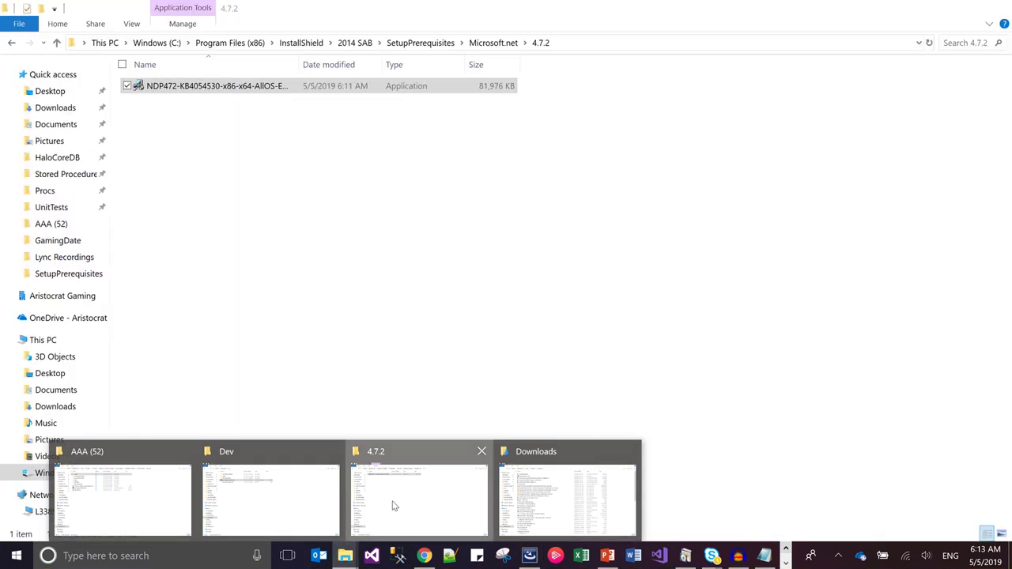
pyautogui.click(393, 504)
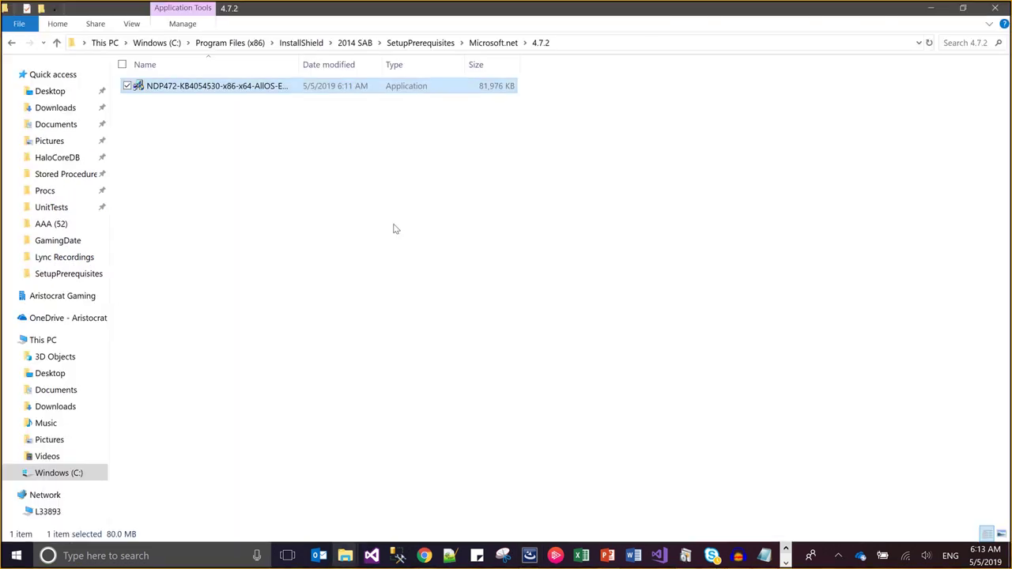
pyautogui.click(445, 46)
pyautogui.click(335, 198)
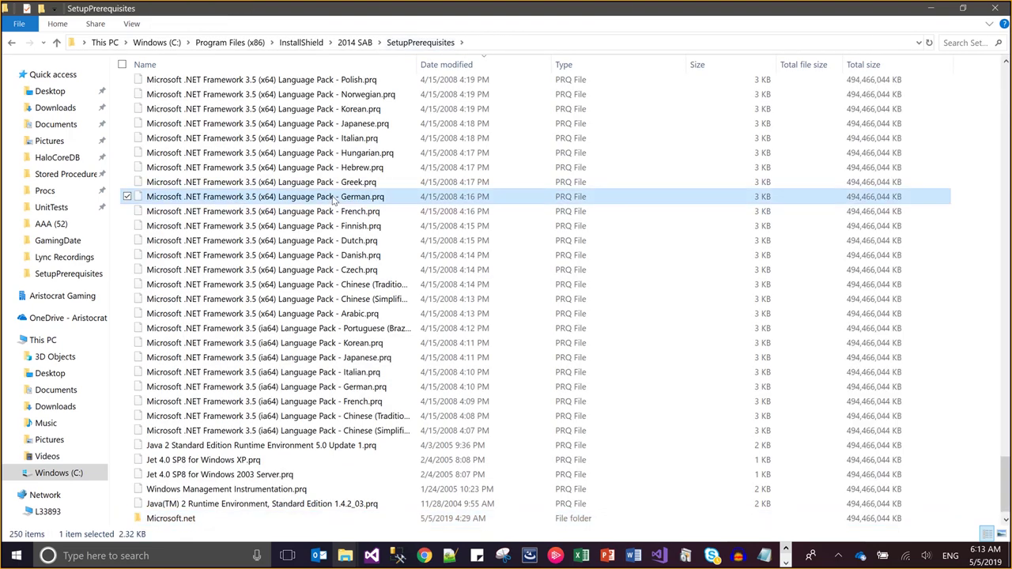
pyautogui.press('Up')
pyautogui.press('Up')
pyautogui.press('Up')
pyautogui.press('Up')
pyautogui.press('Up')
pyautogui.press('Up')
pyautogui.press('Up')
pyautogui.press('Up')
pyautogui.press('Up')
pyautogui.press('Up')
pyautogui.press('Up')
pyautogui.press('Up')
pyautogui.press('Up')
pyautogui.press('Up')
pyautogui.press('Up')
pyautogui.press('Up')
pyautogui.press('Up')
pyautogui.press('Up')
pyautogui.press('Up')
pyautogui.press('Up')
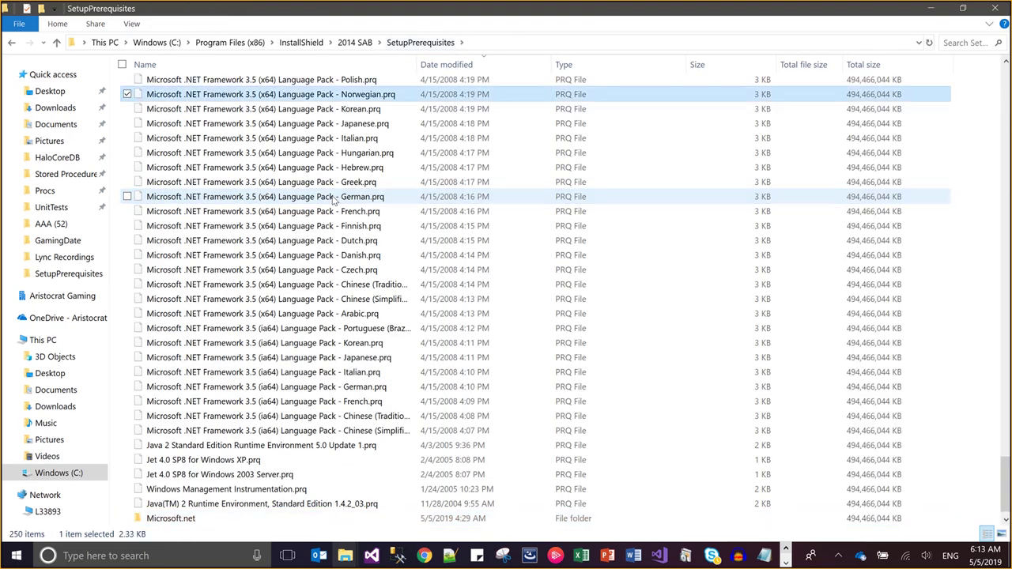
pyautogui.press('Up')
pyautogui.press('Up')
pyautogui.press('Up')
pyautogui.press('Up')
pyautogui.press('Up')
pyautogui.press('Up')
pyautogui.press('Up')
pyautogui.press('Up')
pyautogui.press('Up')
pyautogui.press('Up')
pyautogui.press('Up')
pyautogui.press('Up')
pyautogui.press('Up')
pyautogui.press('Up')
pyautogui.press('Up')
pyautogui.press('Up')
pyautogui.press('Up')
pyautogui.press('Up')
pyautogui.press('Up')
pyautogui.press('Up')
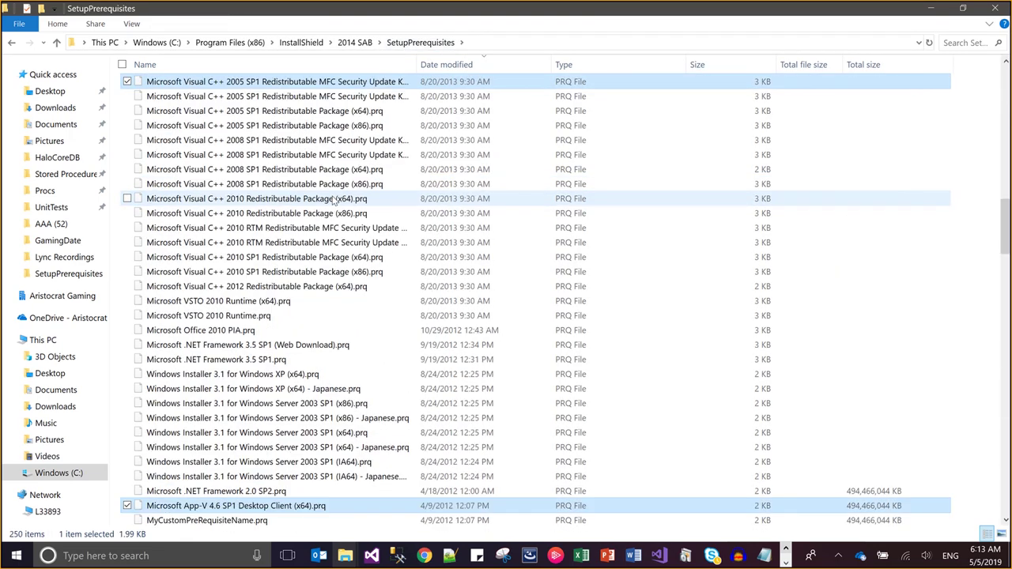
pyautogui.press('Up')
pyautogui.press('Up')
pyautogui.press('Up')
pyautogui.press('Up')
pyautogui.press('Up')
pyautogui.press('Up')
pyautogui.press('Up')
pyautogui.press('Up')
pyautogui.press('Up')
pyautogui.press('Up')
pyautogui.press('Up')
pyautogui.press('Up')
pyautogui.press('Up')
pyautogui.press('Up')
pyautogui.press('Up')
pyautogui.press('Up')
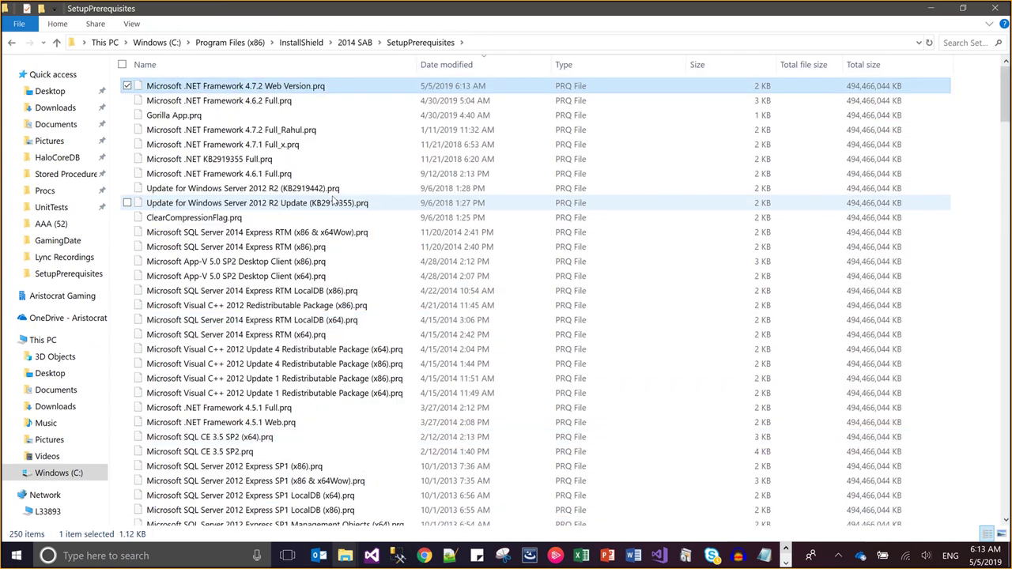
# Open Microsoft .NET Framework 4.7.2 Web Version.prq in Notepad++ and select the number after the comma in its FileSize attribute
pyautogui.rightClick(286, 92)
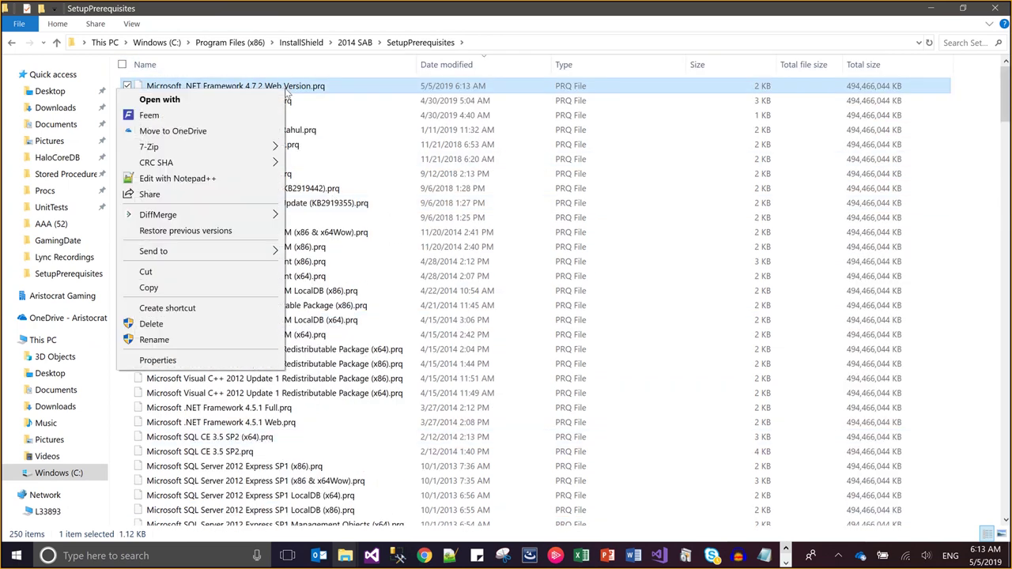
pyautogui.click(168, 178)
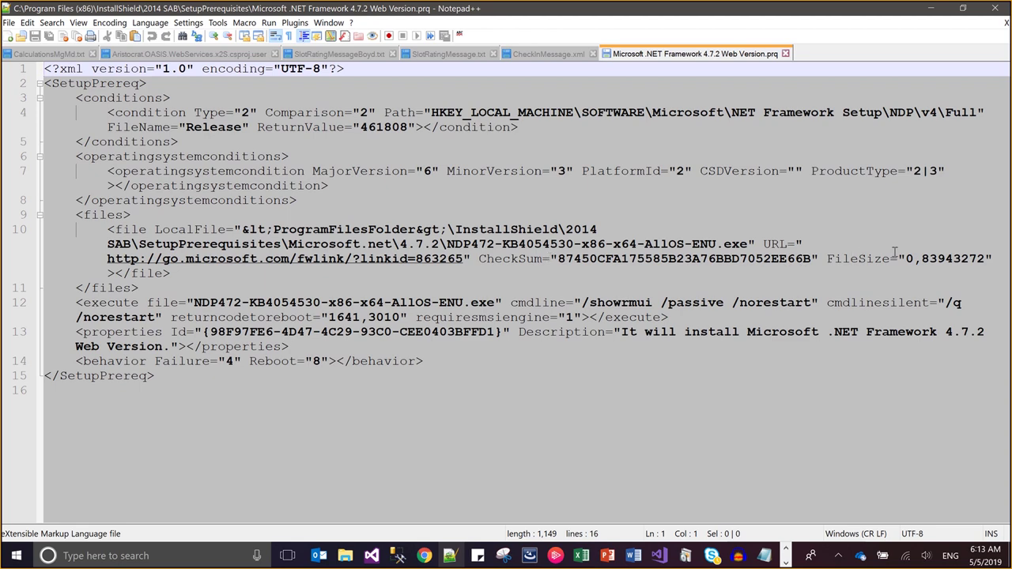
pyautogui.doubleClick(932, 259)
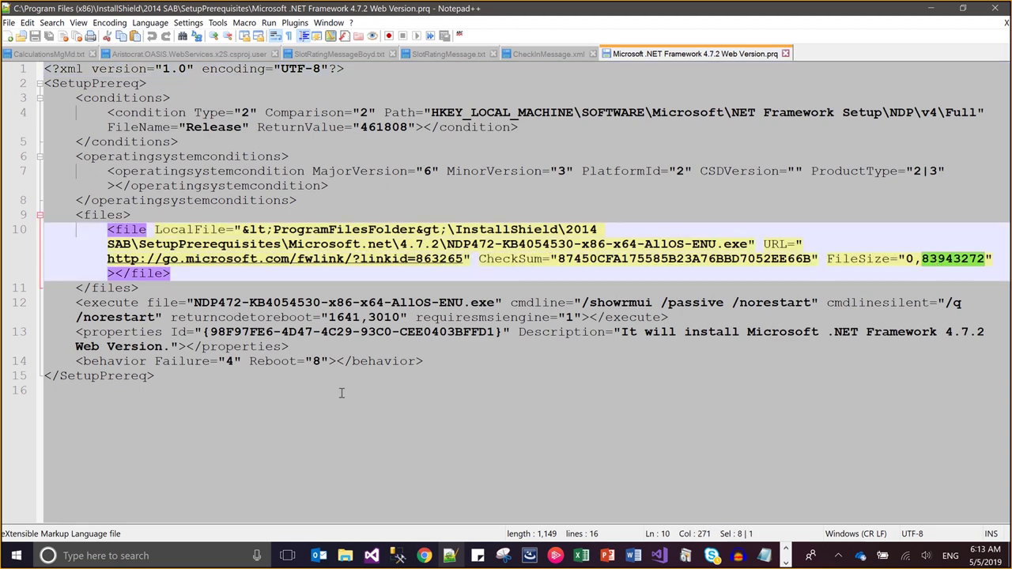
# Switch to the SetupPrerequisites folder in File Explorer and open its Microsoft.net\4.7.2 subfolder
pyautogui.moveTo(345, 555)
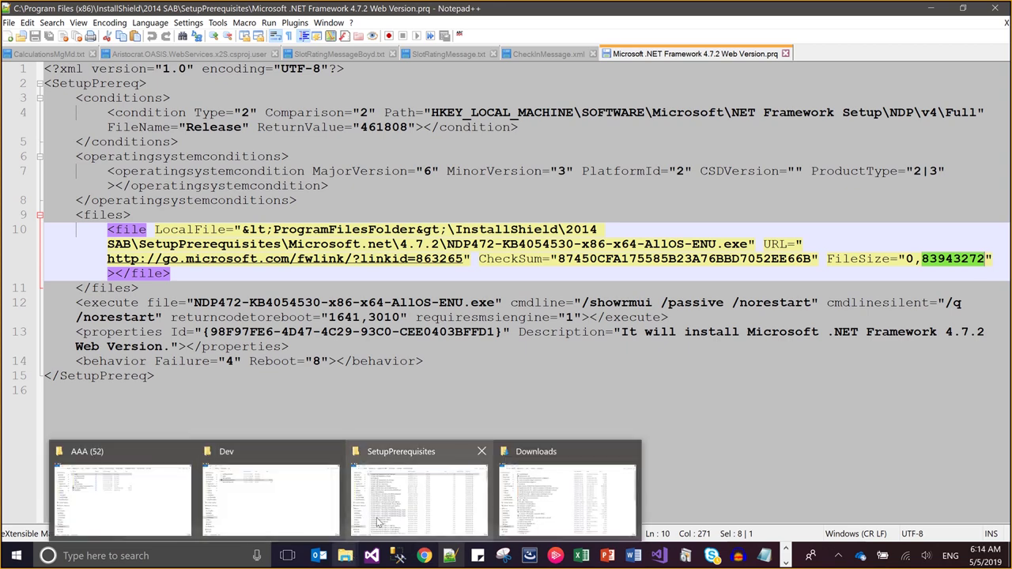
pyautogui.click(419, 498)
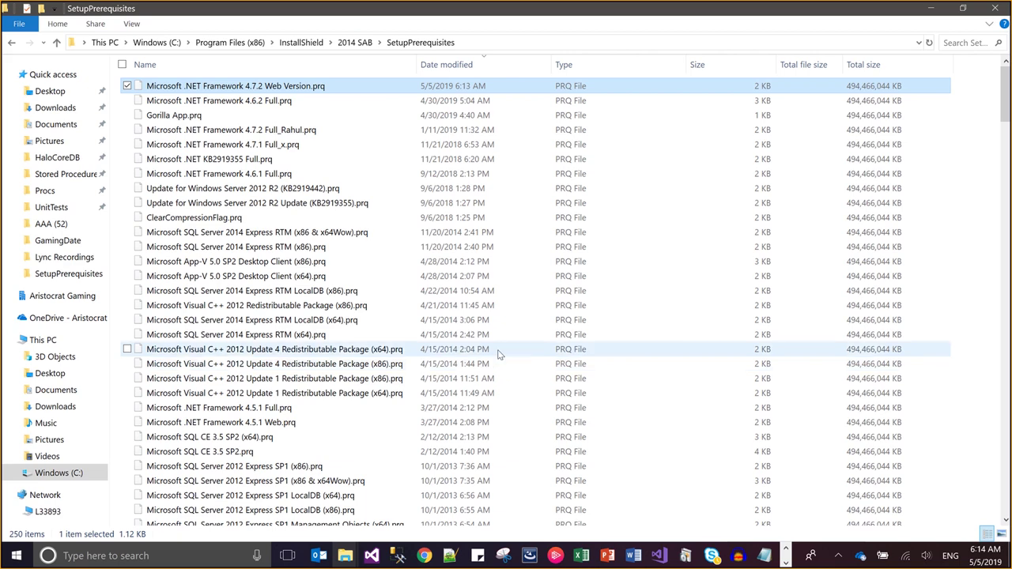
pyautogui.click(499, 352)
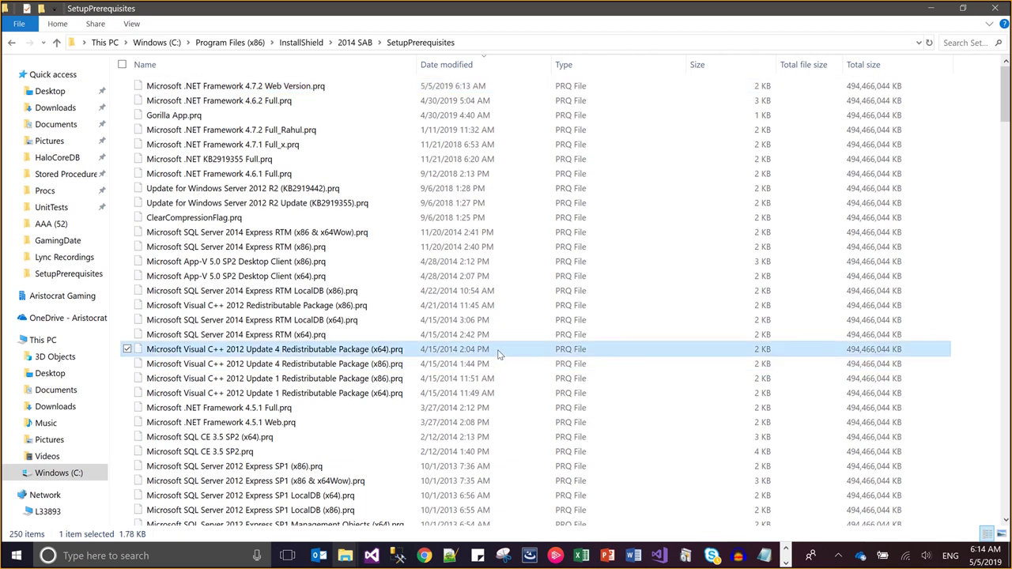
pyautogui.press('End')
pyautogui.press('Up')
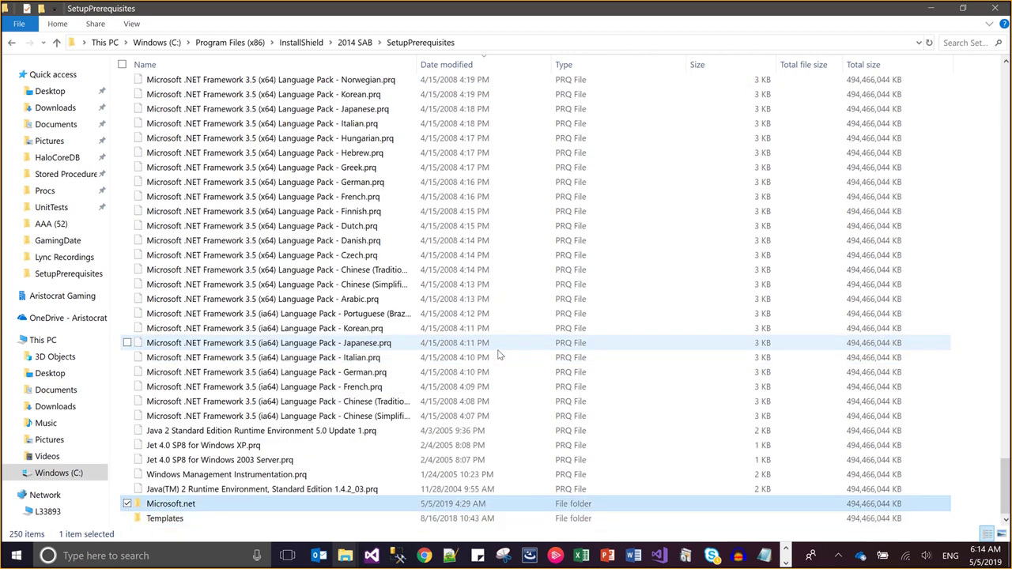
pyautogui.press('Return')
pyautogui.press('Down')
pyautogui.press('Down')
pyautogui.press('Down')
pyautogui.press('Return')
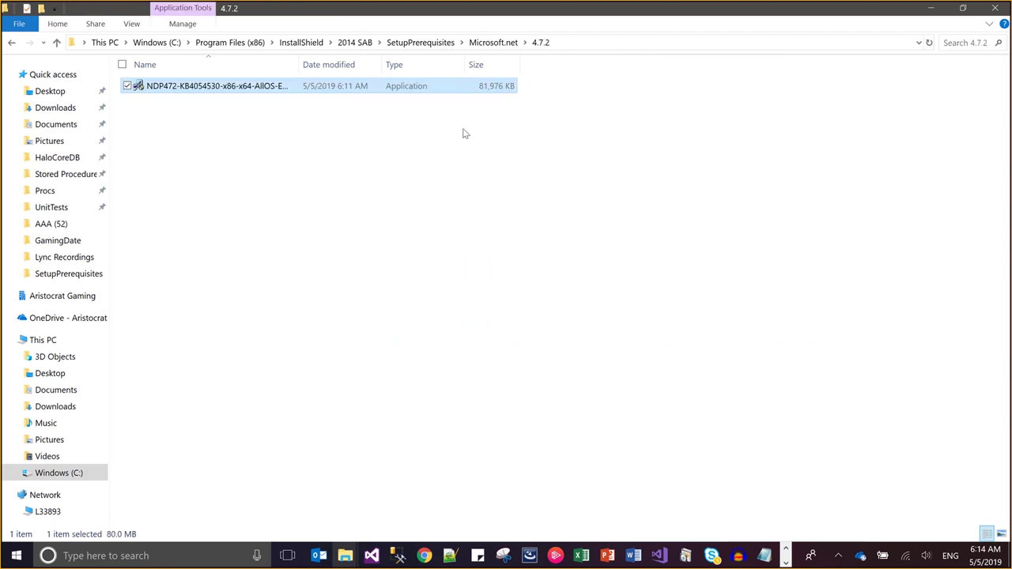
# Copy the exact byte size from the 4.7.2 installer's properties and paste it on a new line in the open Notepad note
pyautogui.rightClick(421, 86)
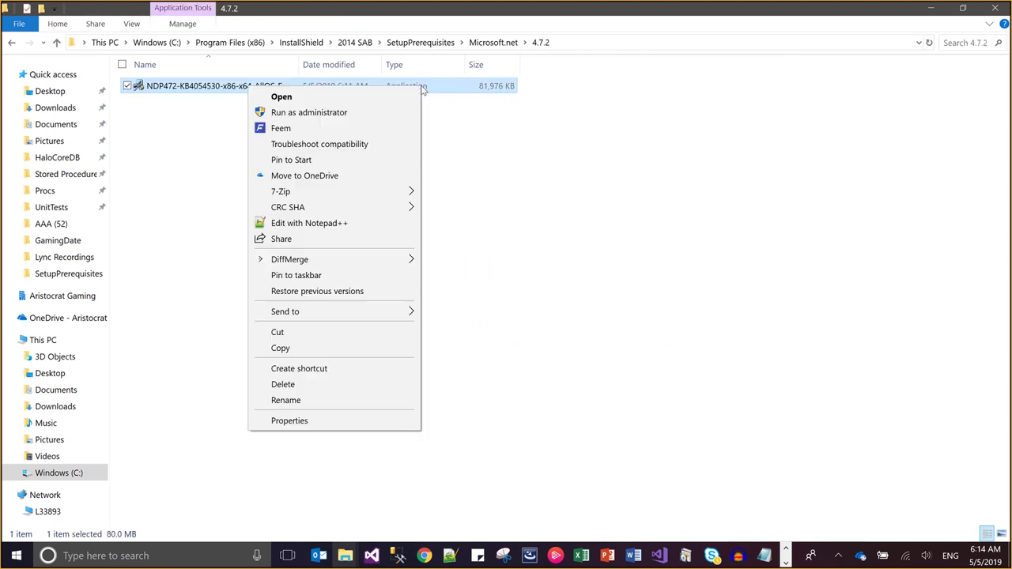
pyautogui.click(328, 421)
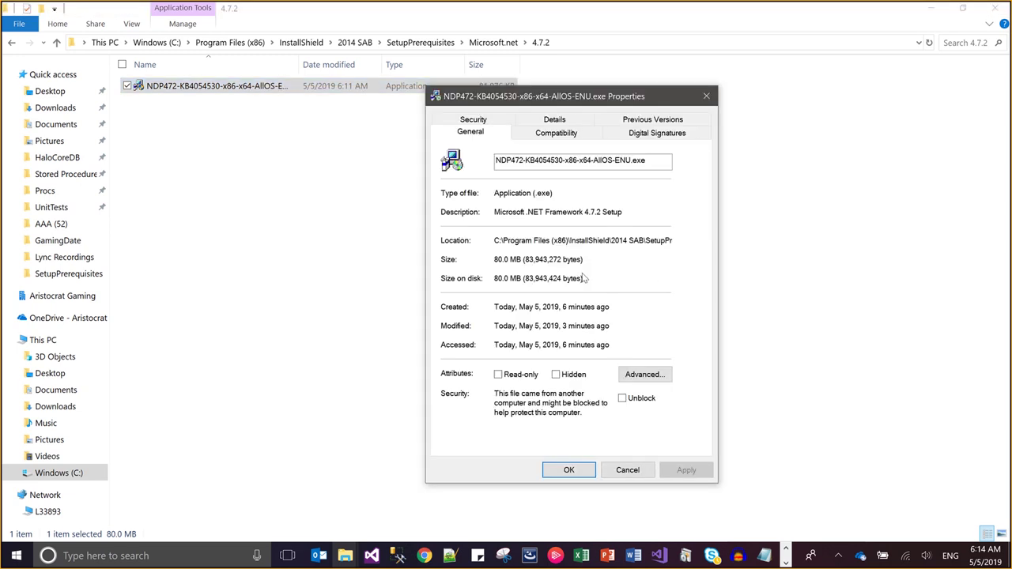
pyautogui.moveTo(561, 259); pyautogui.dragTo(524, 259)
pyautogui.hotkey('ctrl', 'c')
pyautogui.click(764, 557)
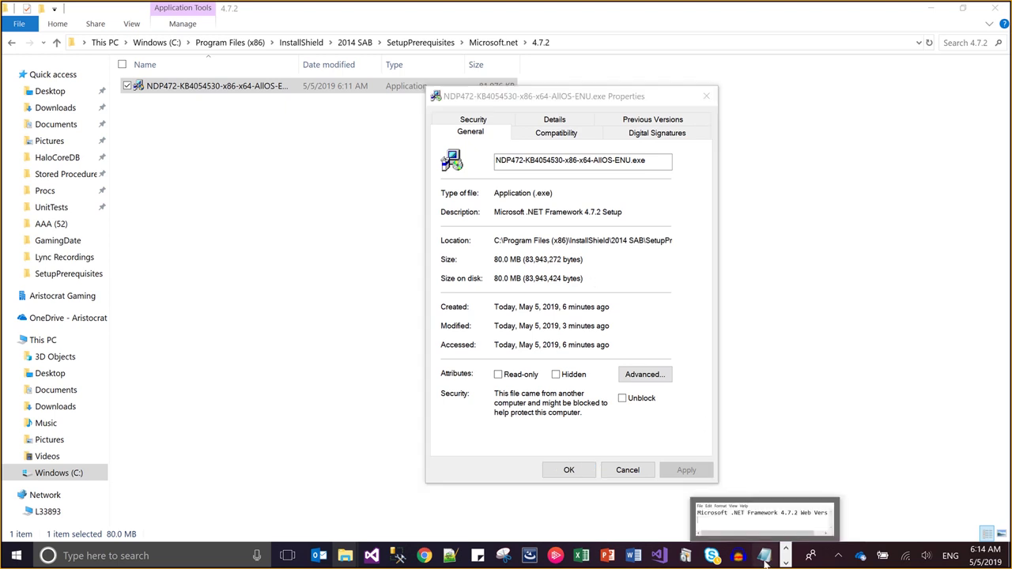
pyautogui.press('Return')
pyautogui.hotkey('ctrl', 'v')
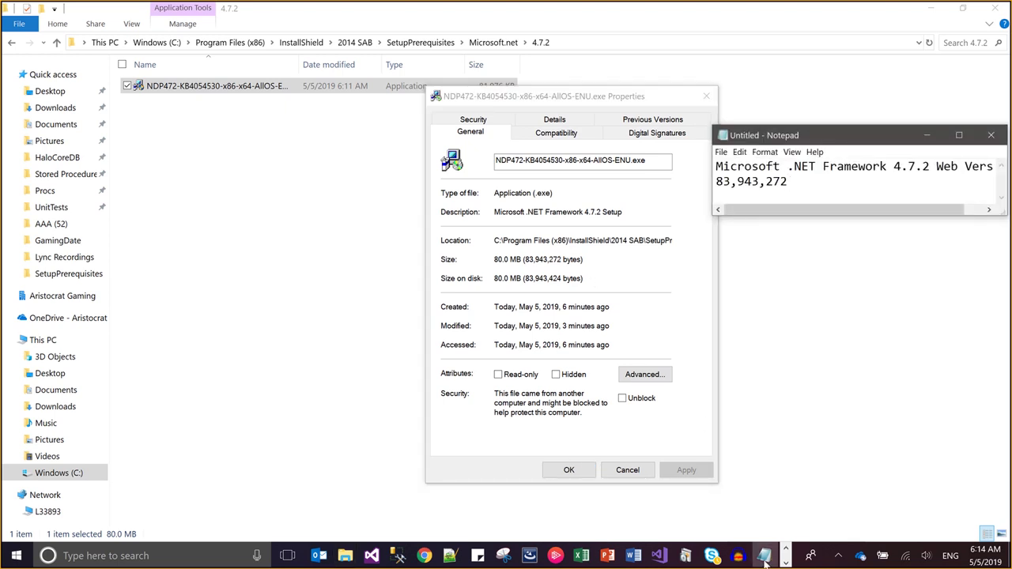
# Remove the commas from the pasted size in Notepad so it reads 83943272, and select the whole number
pyautogui.press('Left')
pyautogui.press('Left')
pyautogui.press('Left')
pyautogui.press('BackSpace')
pyautogui.press('BackSpace')
pyautogui.press('Home')
pyautogui.hotkey('shift', 'End')
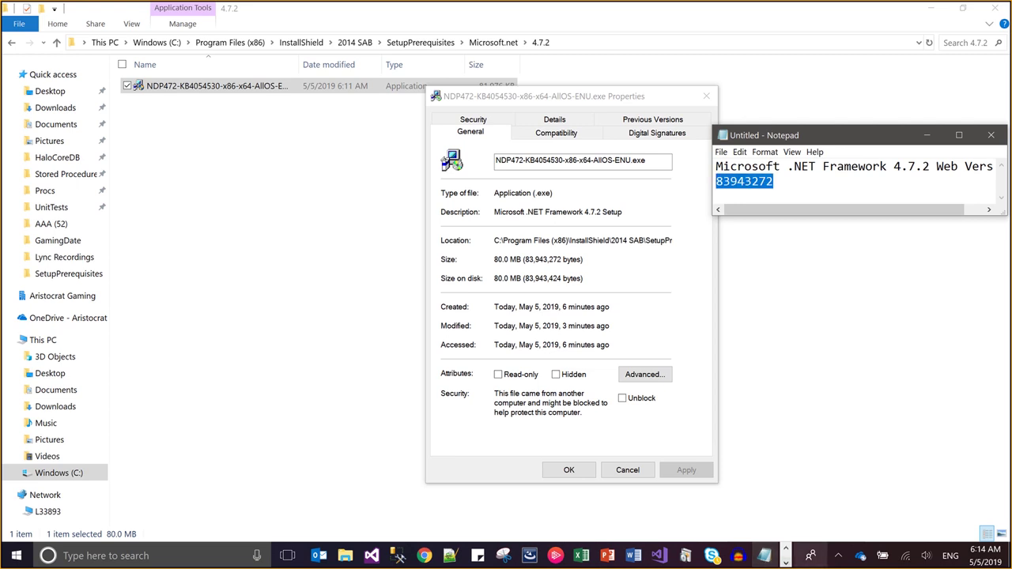
# Return to the .prq file in Notepad++, search it for 83943272, and select the CheckSum value on the file line
pyautogui.click(785, 562)
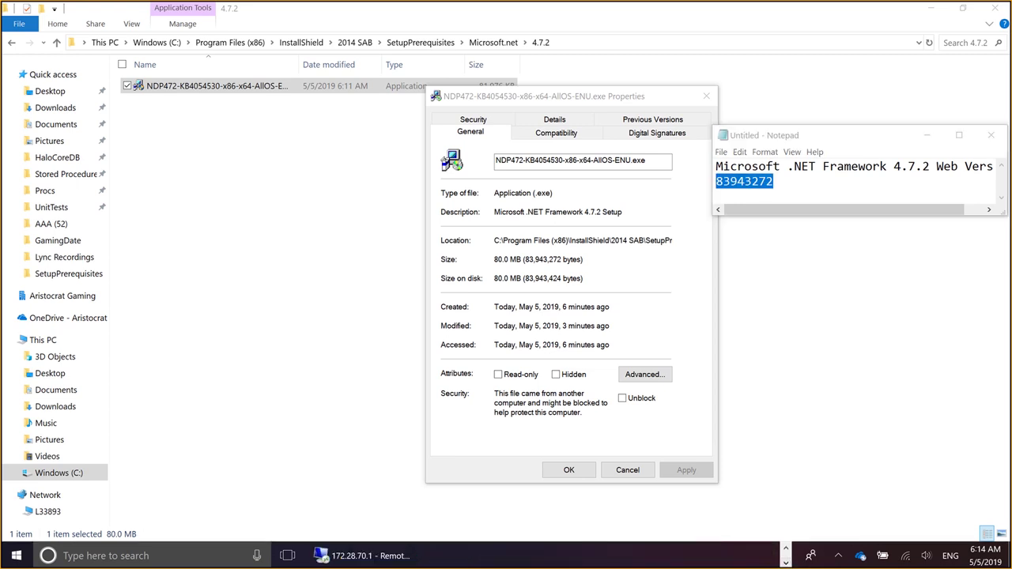
pyautogui.click(785, 547)
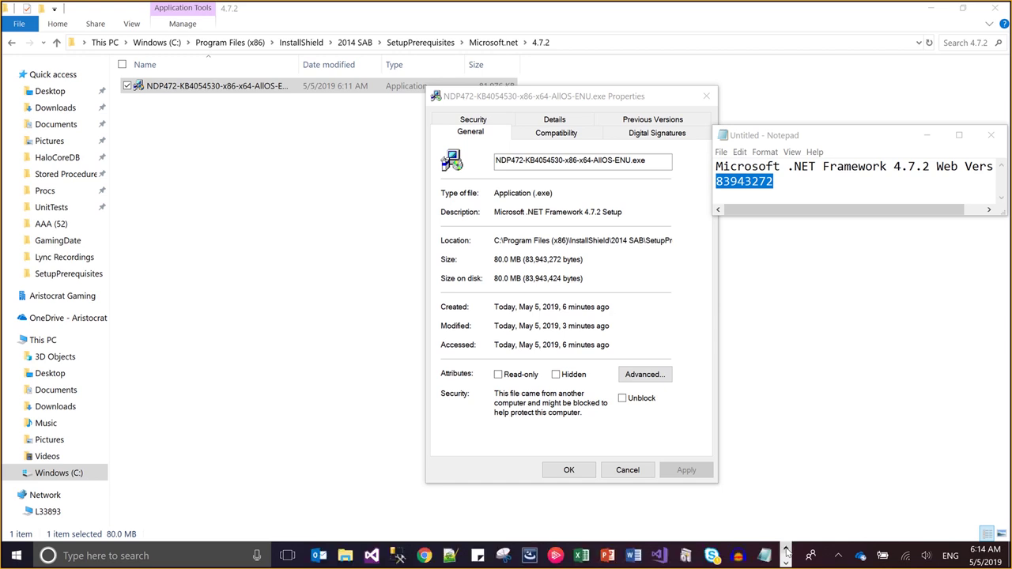
pyautogui.click(529, 555)
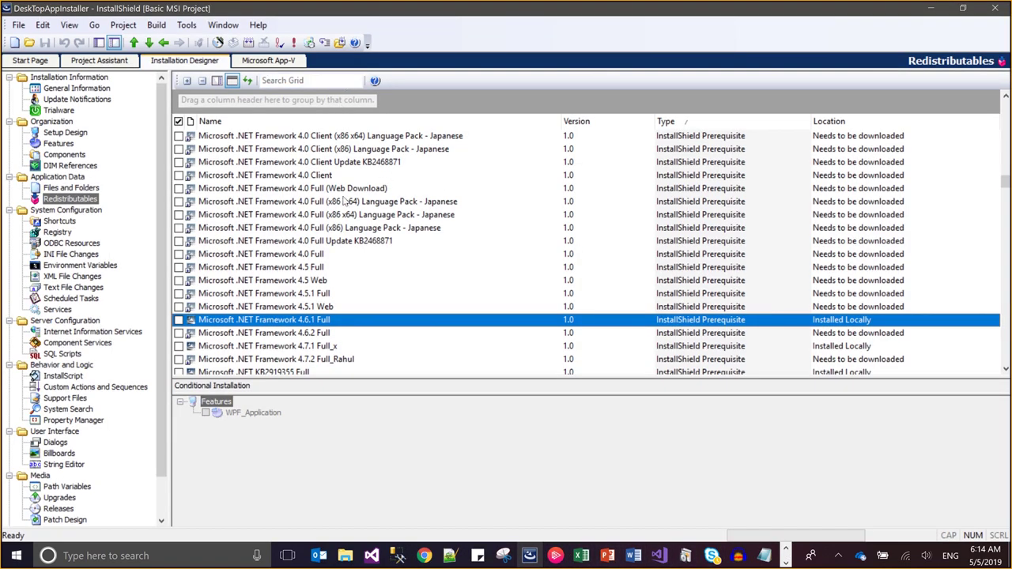
pyautogui.click(450, 556)
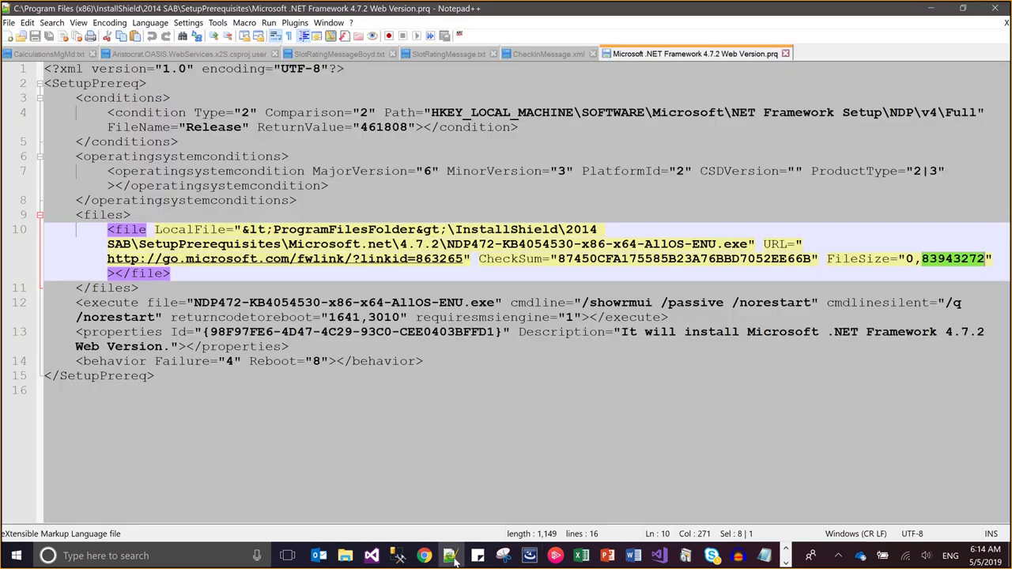
pyautogui.click(845, 200)
pyautogui.hotkey('ctrl', 'f')
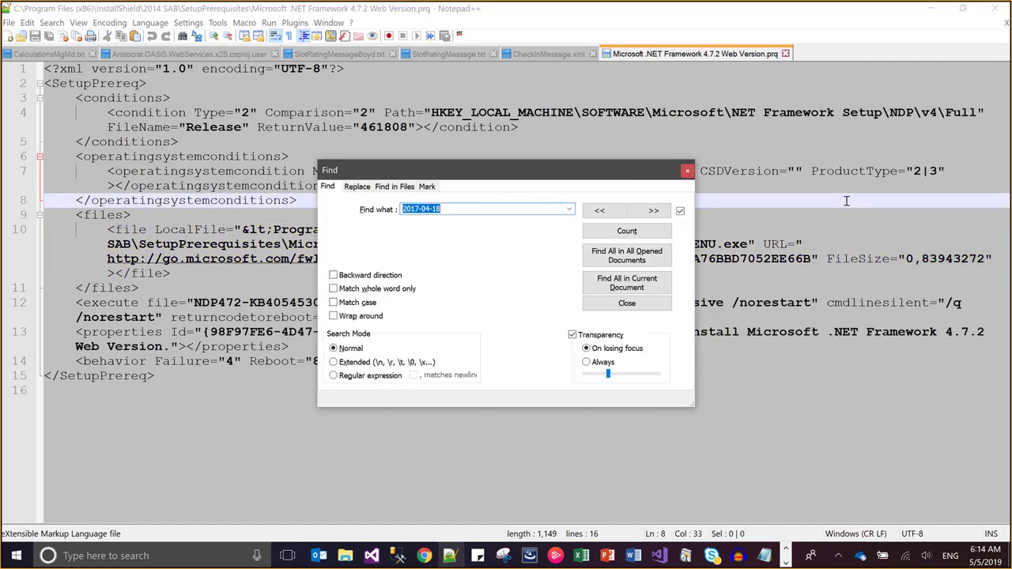
pyautogui.press('Return')
pyautogui.press('Escape')
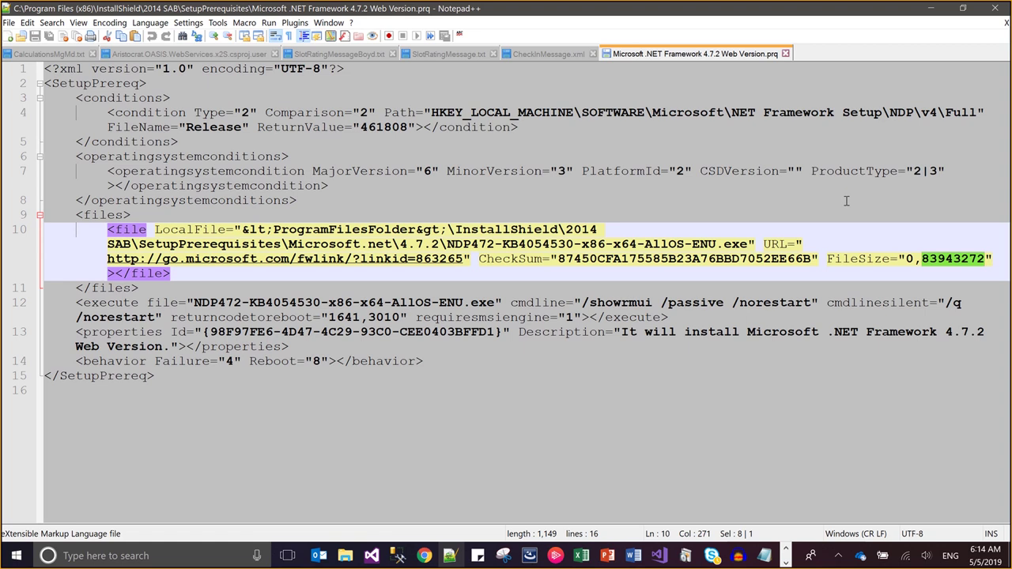
pyautogui.doubleClick(674, 258)
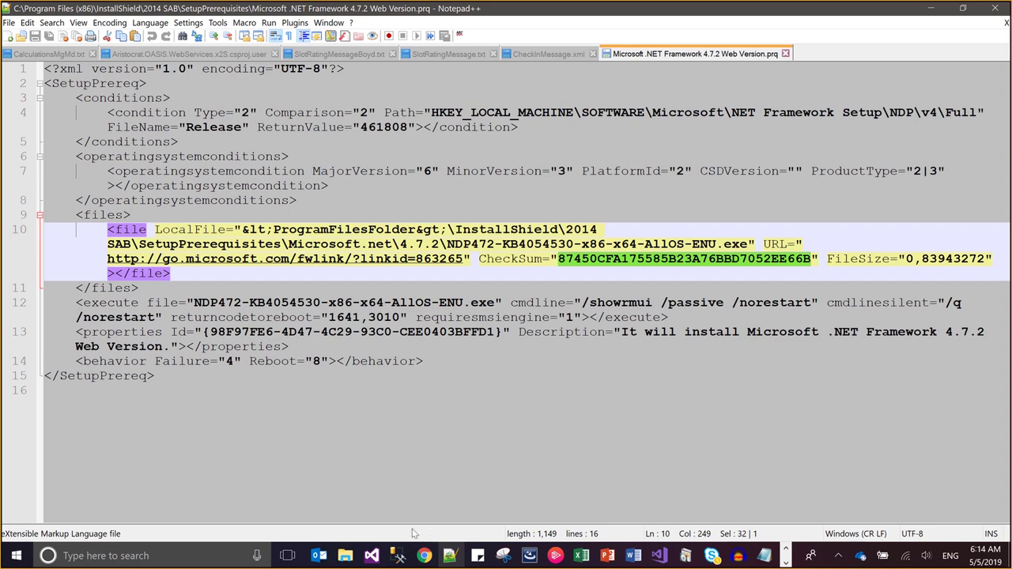
# Search the web for winmd5 in Chrome, view the WinMD5 Free site down to its download section, and minimize the browser
pyautogui.click(424, 555)
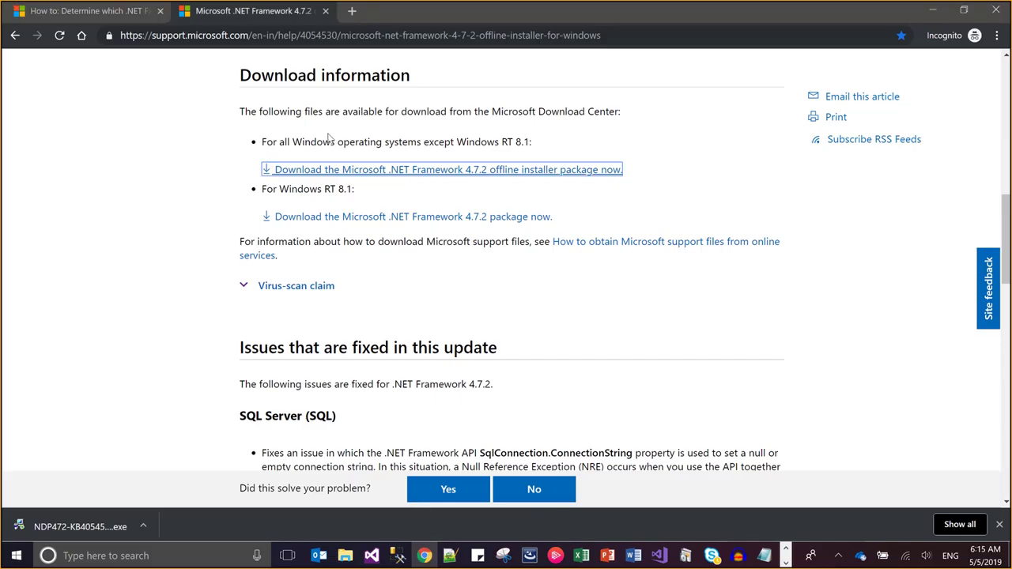
pyautogui.click(353, 15)
pyautogui.write('w')
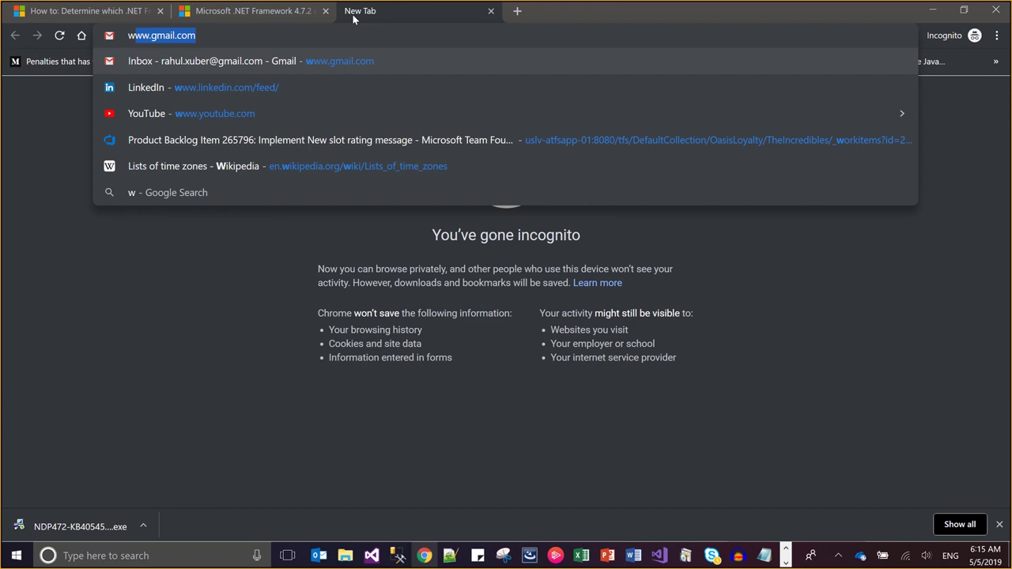
pyautogui.write('i')
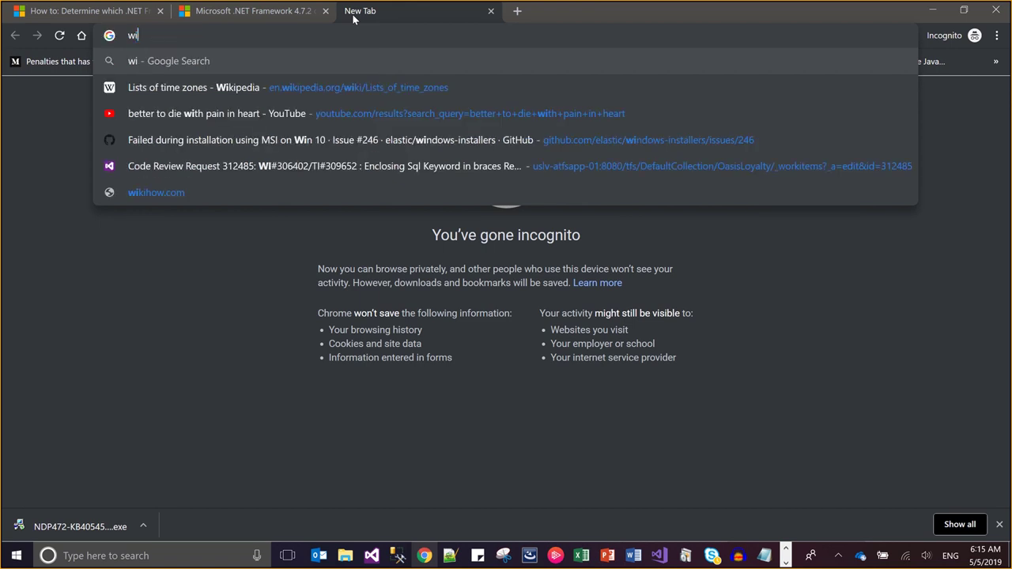
pyautogui.write('nmd5')
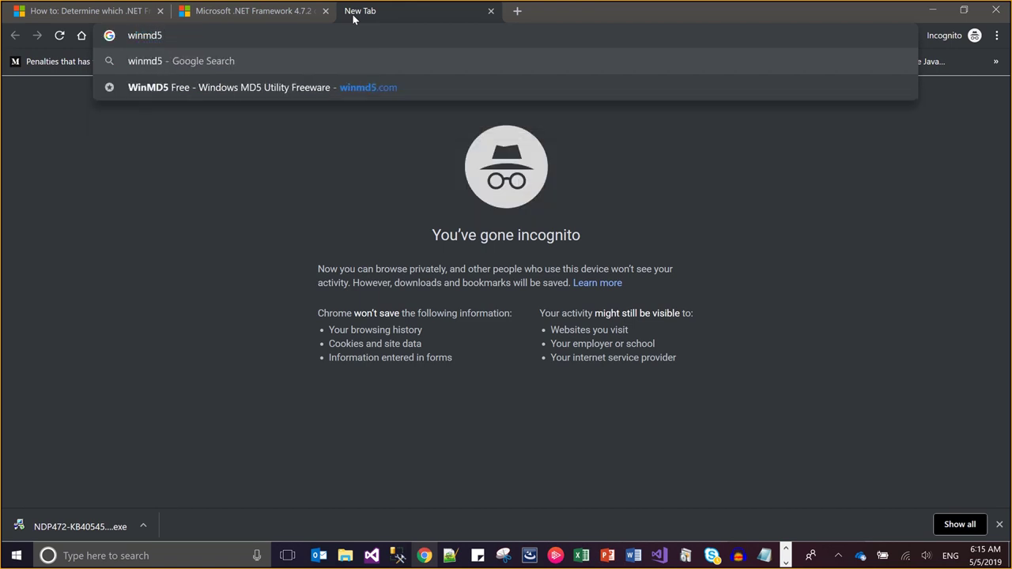
pyautogui.press('Return')
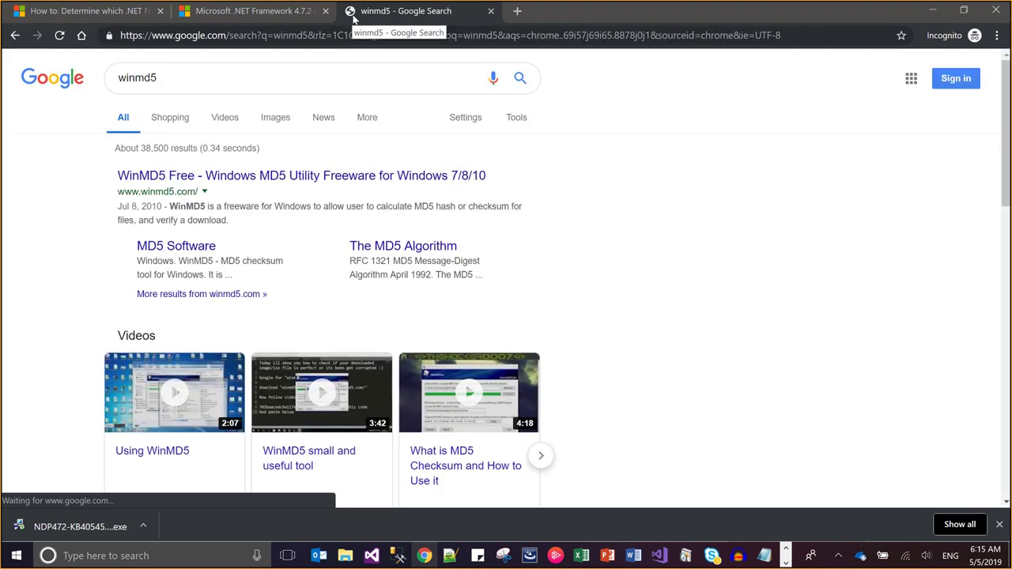
pyautogui.click(247, 177)
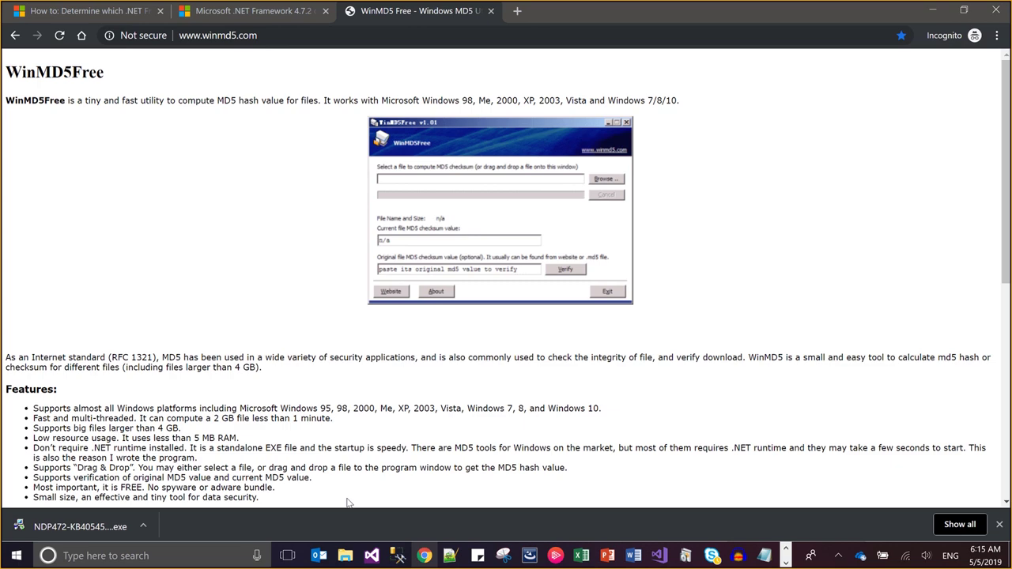
pyautogui.scroll(-1, 349, 503)
pyautogui.scroll(-1, 348, 503)
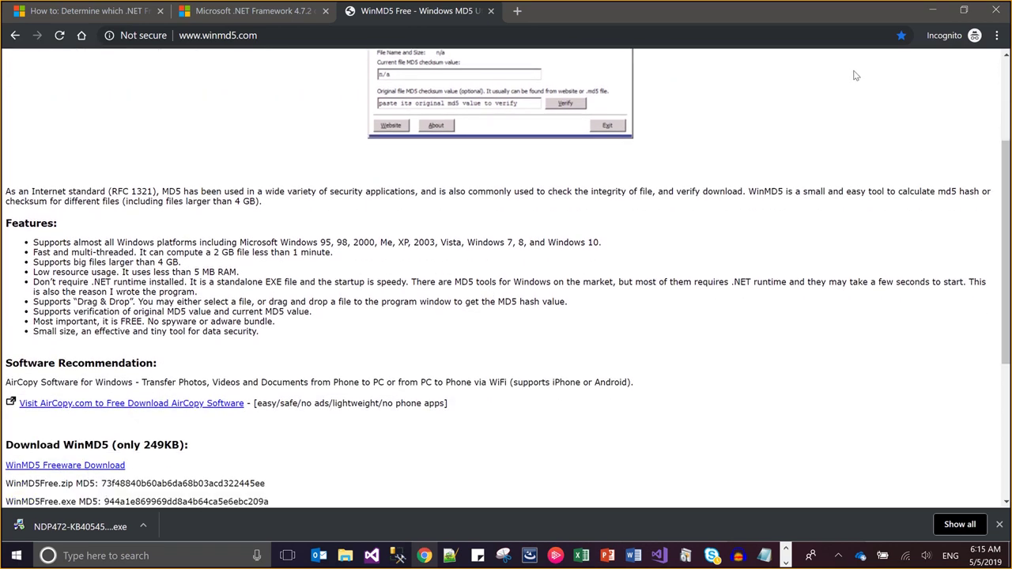
pyautogui.click(931, 16)
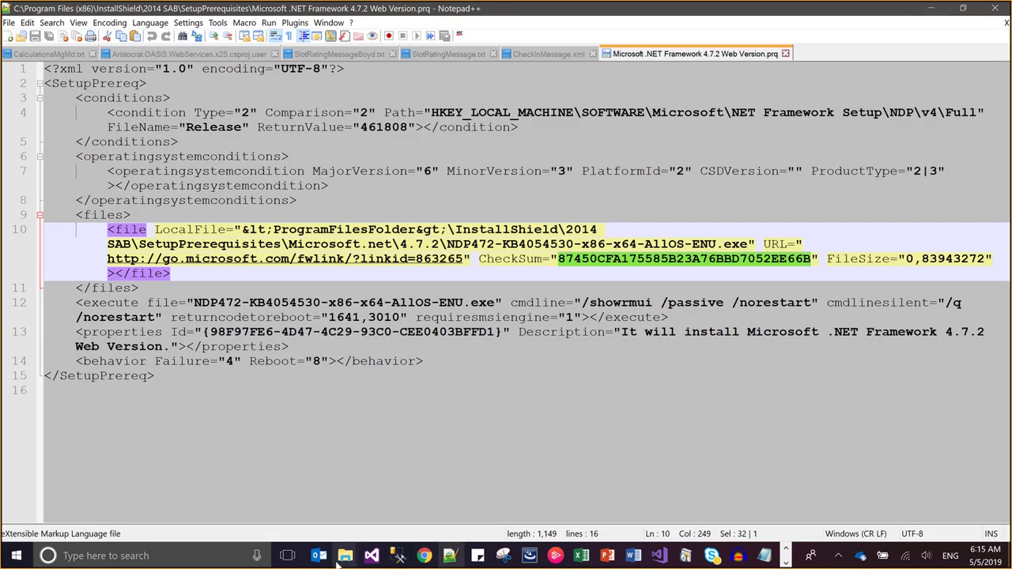
# Switch to the AAA (52) folder in File Explorer and run WinMD5.exe
pyautogui.moveTo(342, 556)
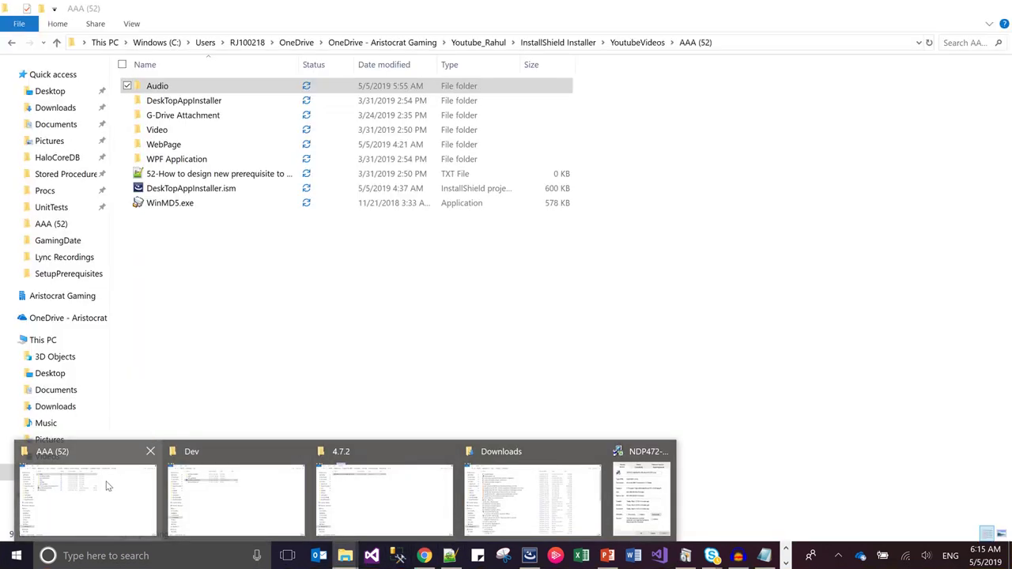
pyautogui.click(108, 486)
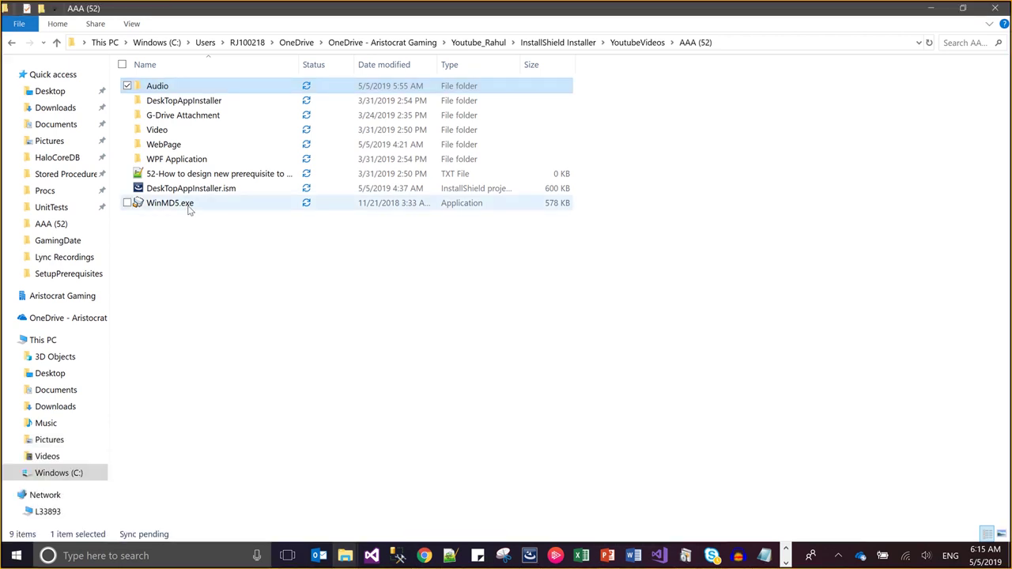
pyautogui.doubleClick(188, 205)
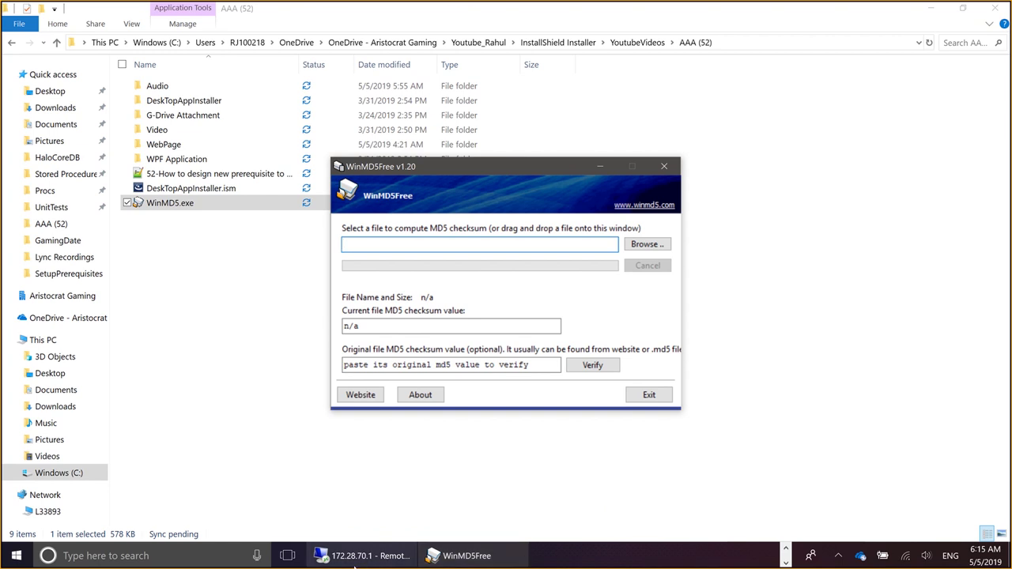
# Switch to the 4.7.2 folder in File Explorer and copy the path of the NDP472-KB4054530-x86-x64-AllOS-ENU.exe installer
pyautogui.click(785, 547)
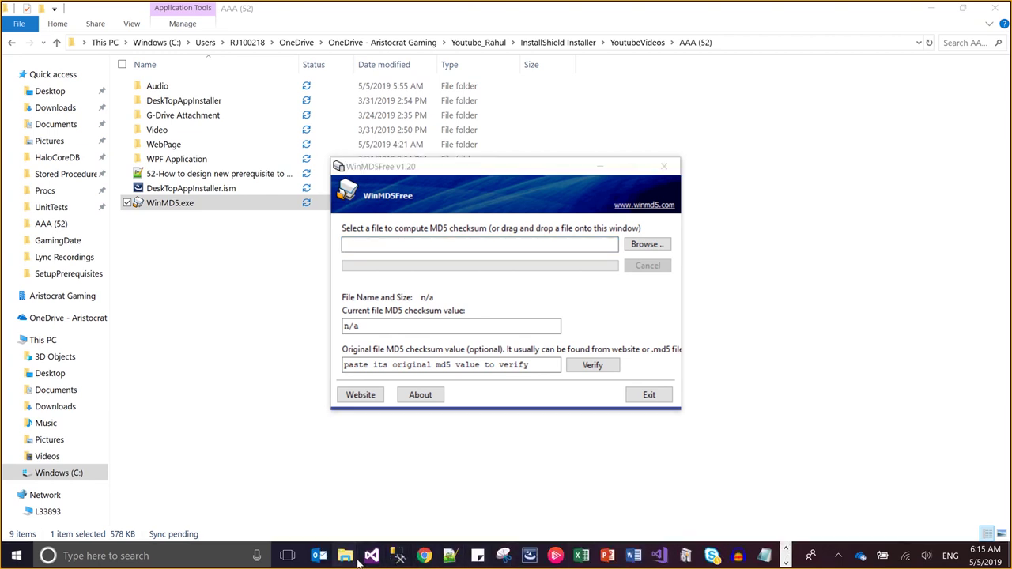
pyautogui.moveTo(345, 556)
pyautogui.click(407, 502)
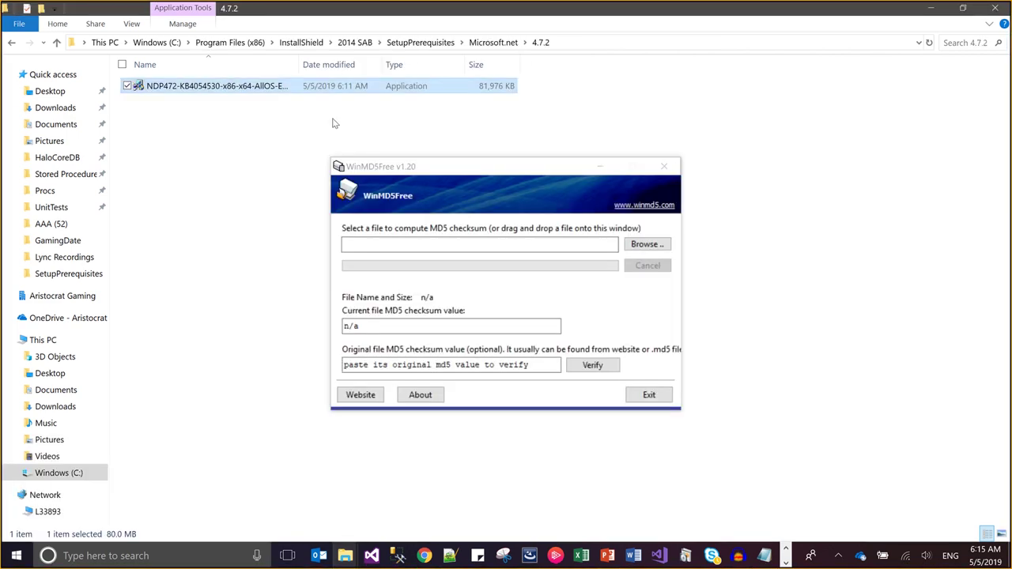
pyautogui.rightClick(299, 88)
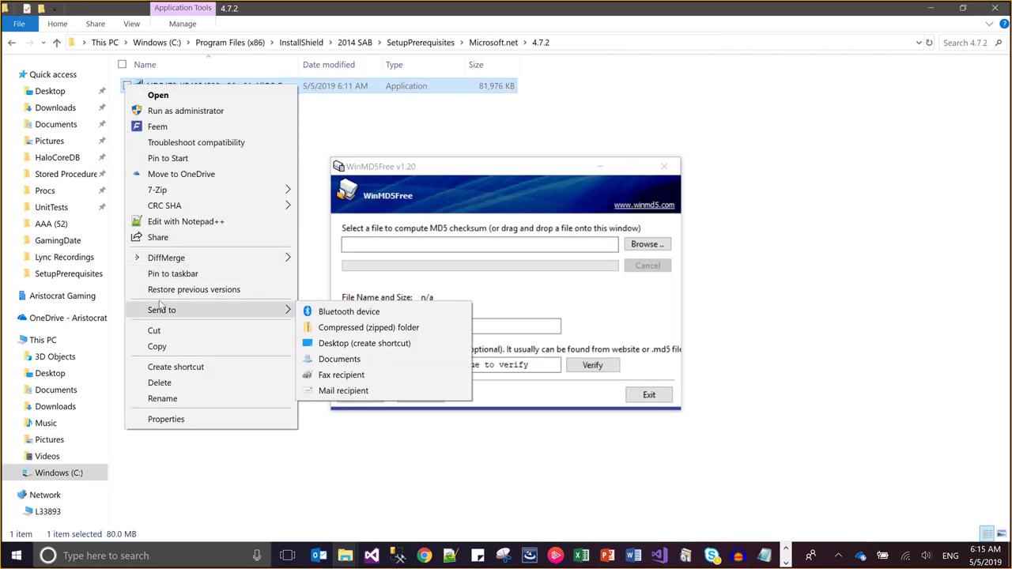
pyautogui.click(292, 114)
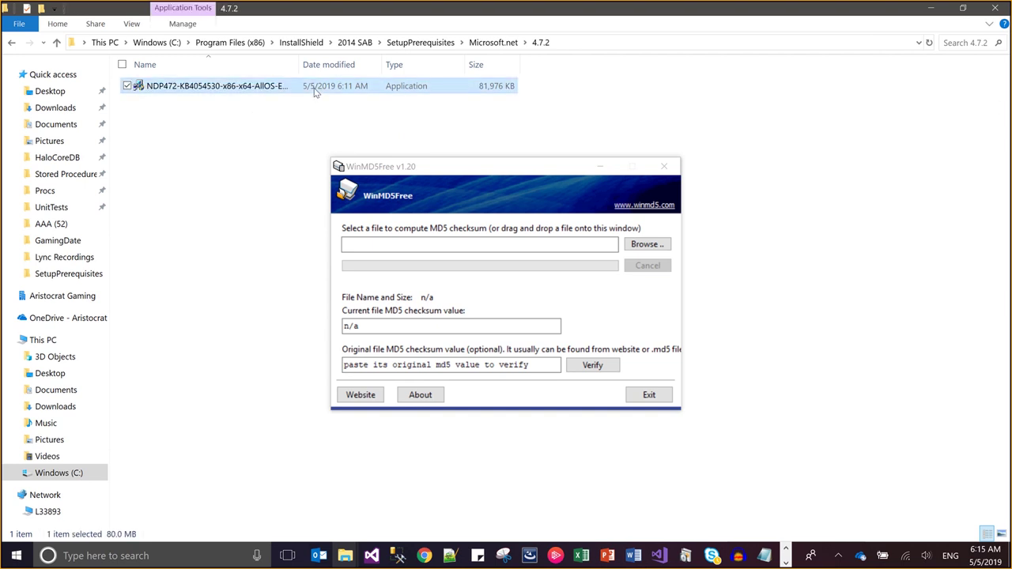
pyautogui.rightClick(314, 89)
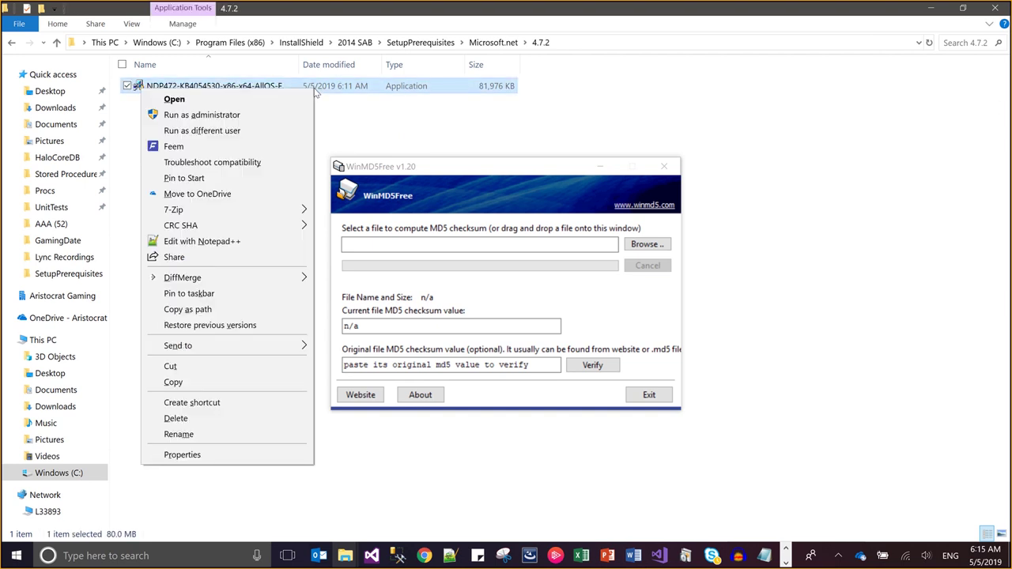
pyautogui.click(201, 311)
# Load the installer from the copied path into WinMD5Free to compute its MD5 checksum, and copy the current checksum value
pyautogui.click(644, 248)
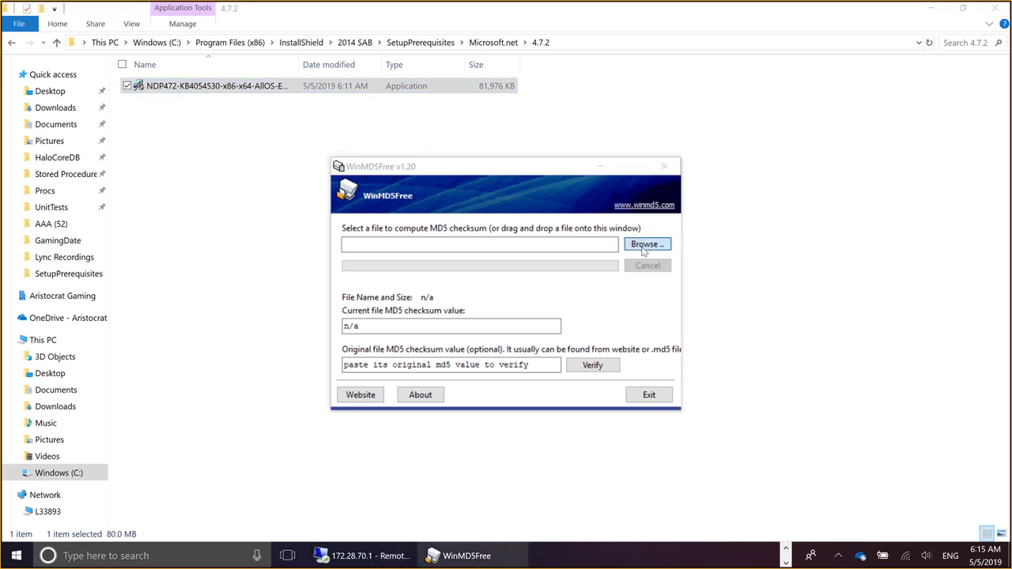
pyautogui.hotkey('ctrl', 'v')
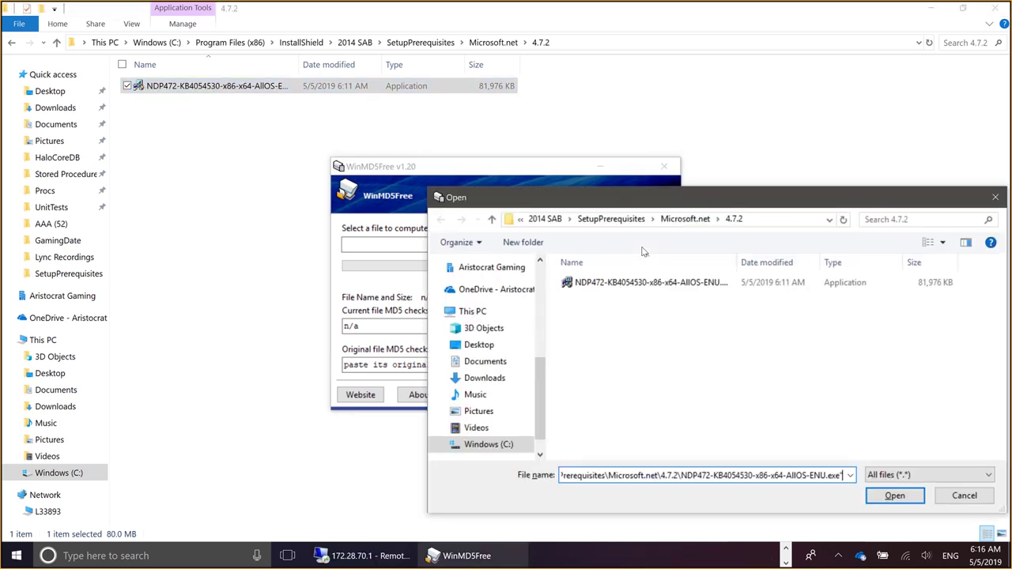
pyautogui.press('Return')
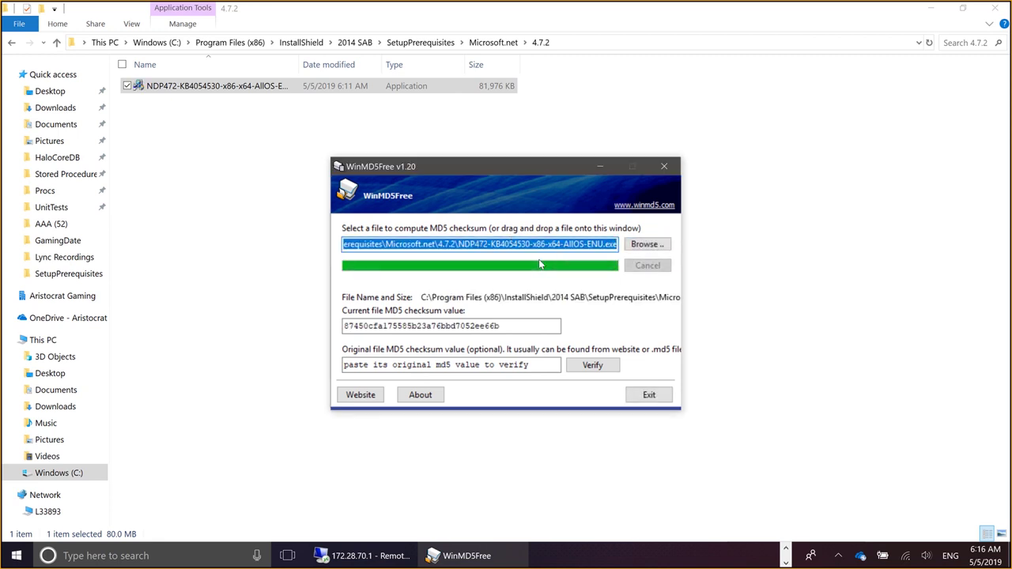
pyautogui.click(505, 326)
pyautogui.doubleClick(505, 326)
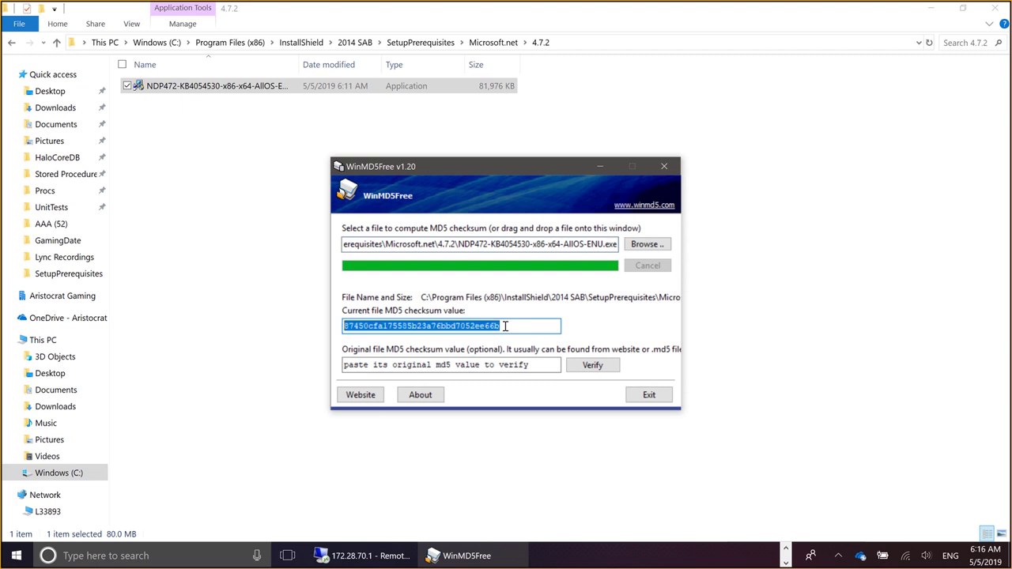
pyautogui.rightClick(490, 325)
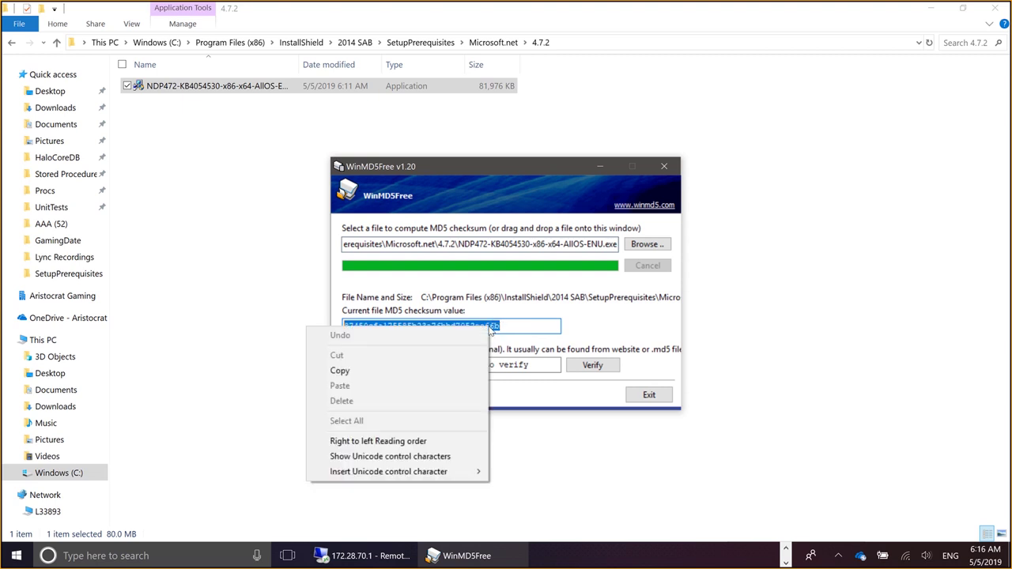
pyautogui.click(424, 371)
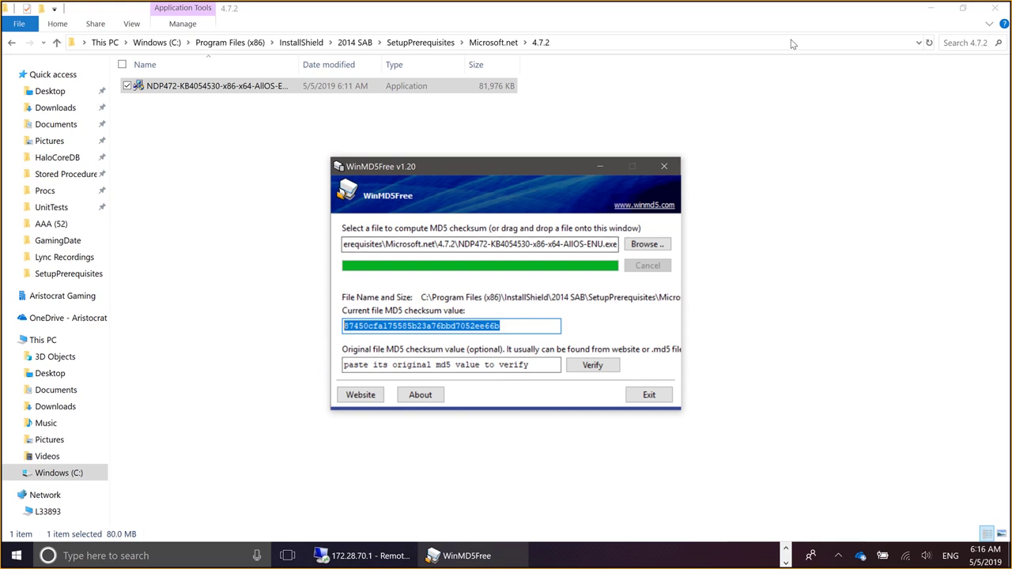
# Switch to Microsoft .NET Framework 4.7.2 Web Version.prq in Notepad++ and close the WinMD5Free window covering it
pyautogui.click(786, 549)
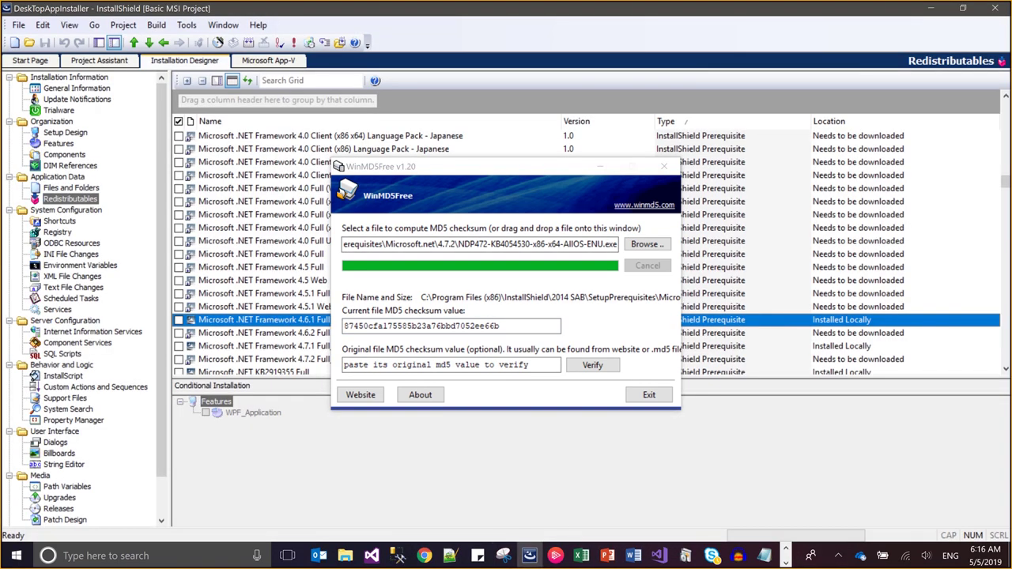
pyautogui.click(449, 556)
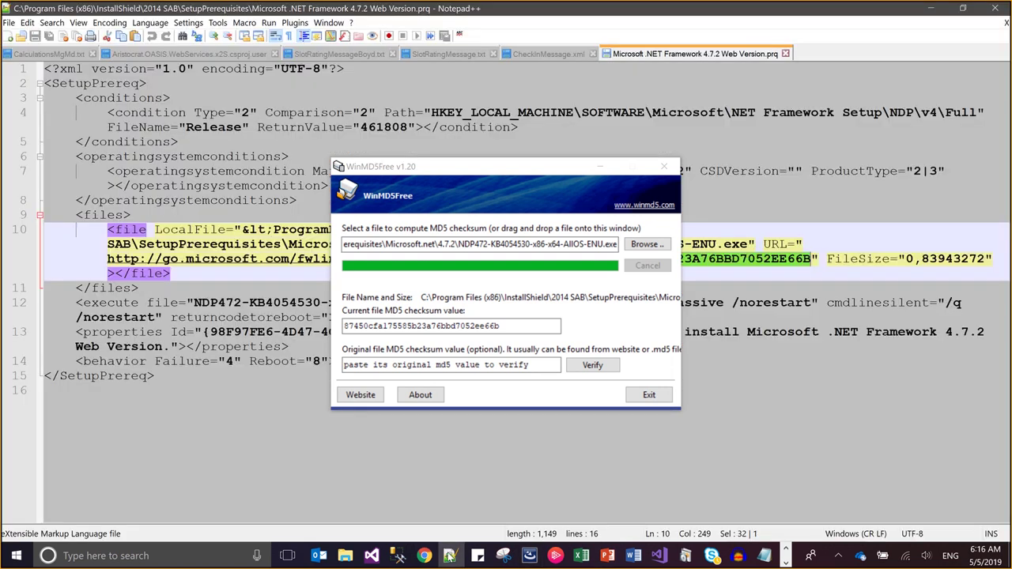
pyautogui.click(785, 120)
pyautogui.hotkey('ctrl', 'f')
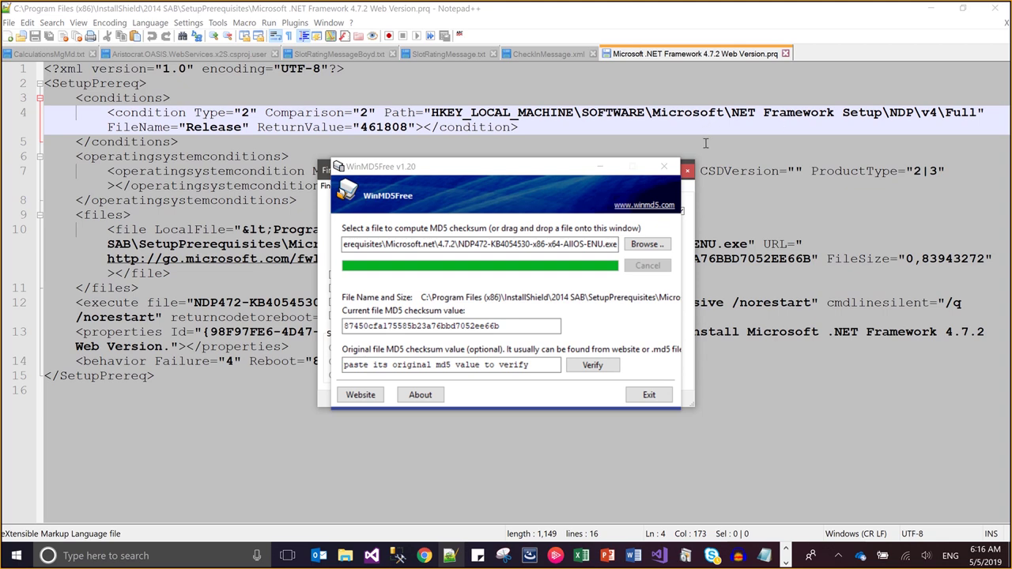
pyautogui.click(688, 171)
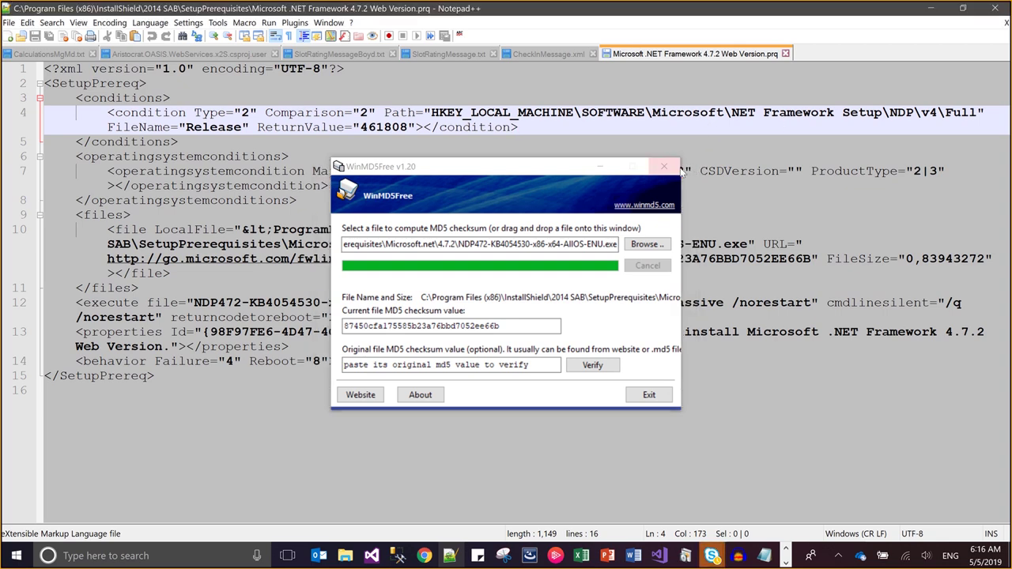
pyautogui.click(676, 169)
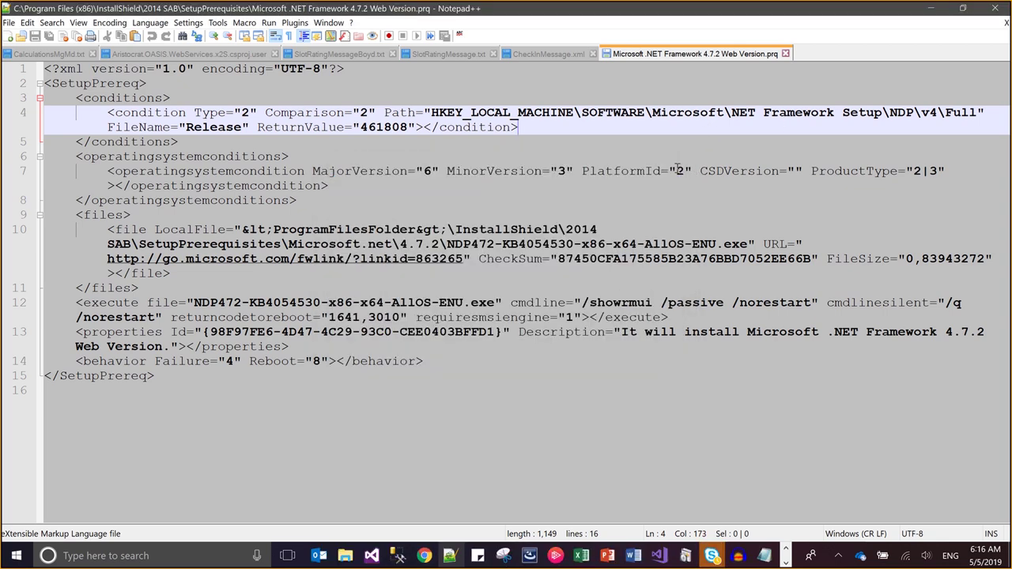
# Search the .prq file for the copied MD5 checksum, close the file, and minimize Notepad++
pyautogui.click(636, 94)
pyautogui.hotkey('ctrl', 'f')
pyautogui.press('Return')
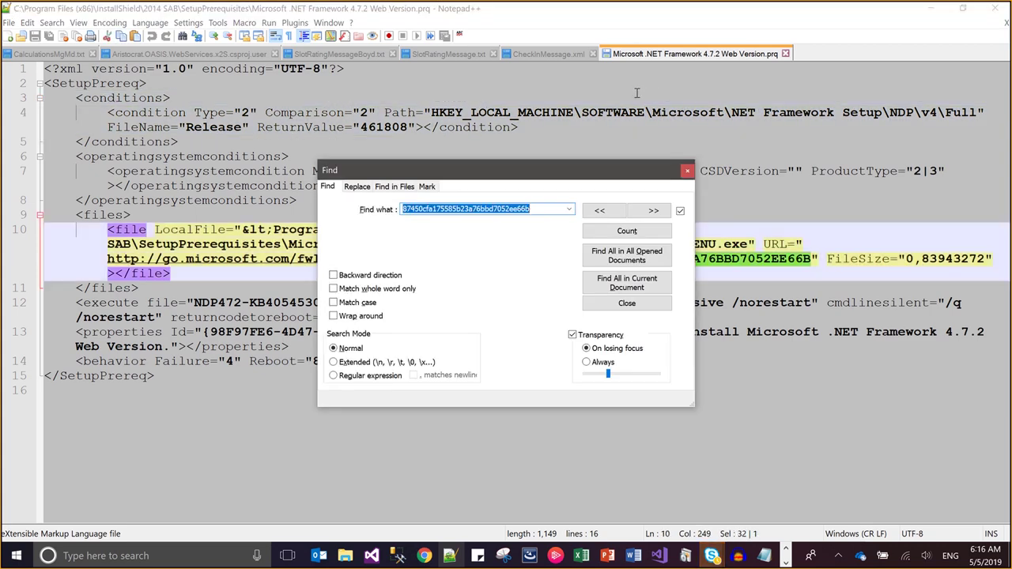
pyautogui.press('Escape')
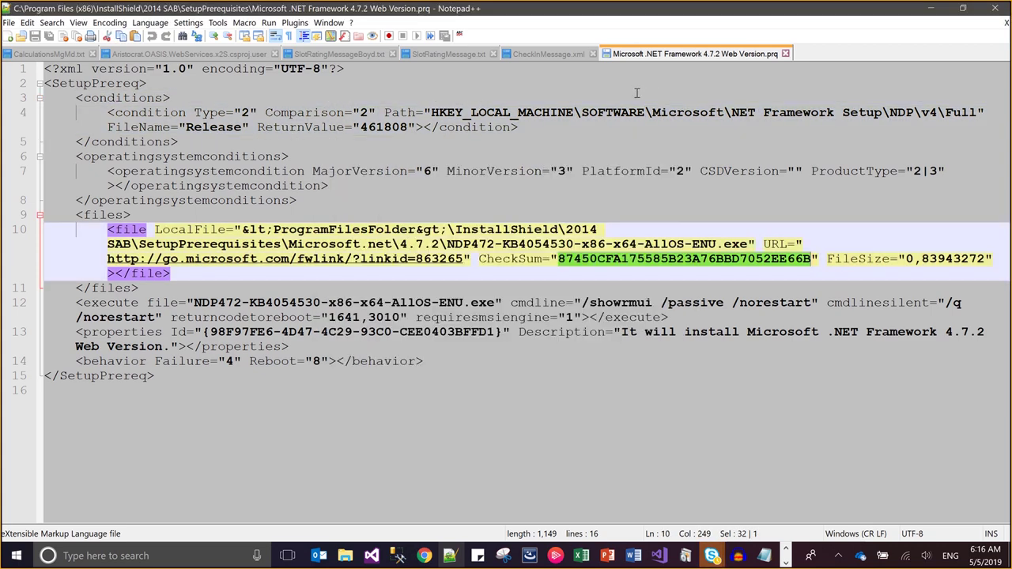
pyautogui.click(784, 54)
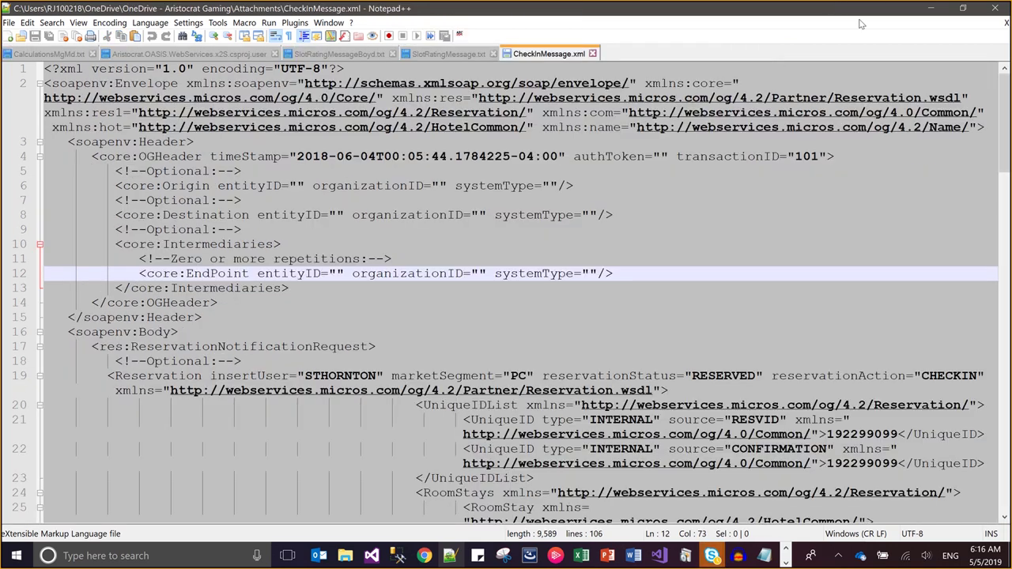
pyautogui.click(923, 11)
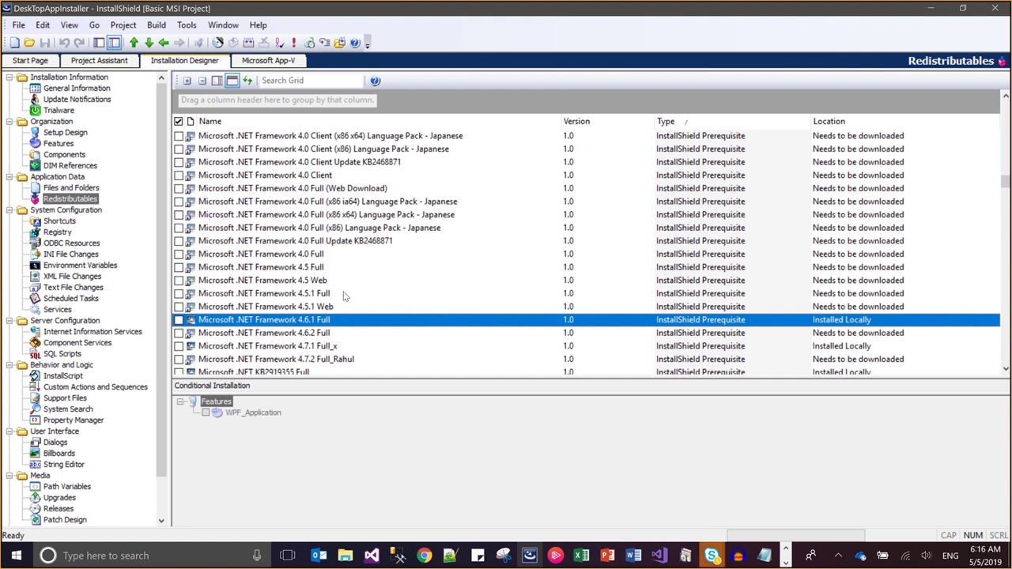
# Filter the InstallShield redistributables by "4.7." and switch to the Files and Folders view
pyautogui.click(310, 80)
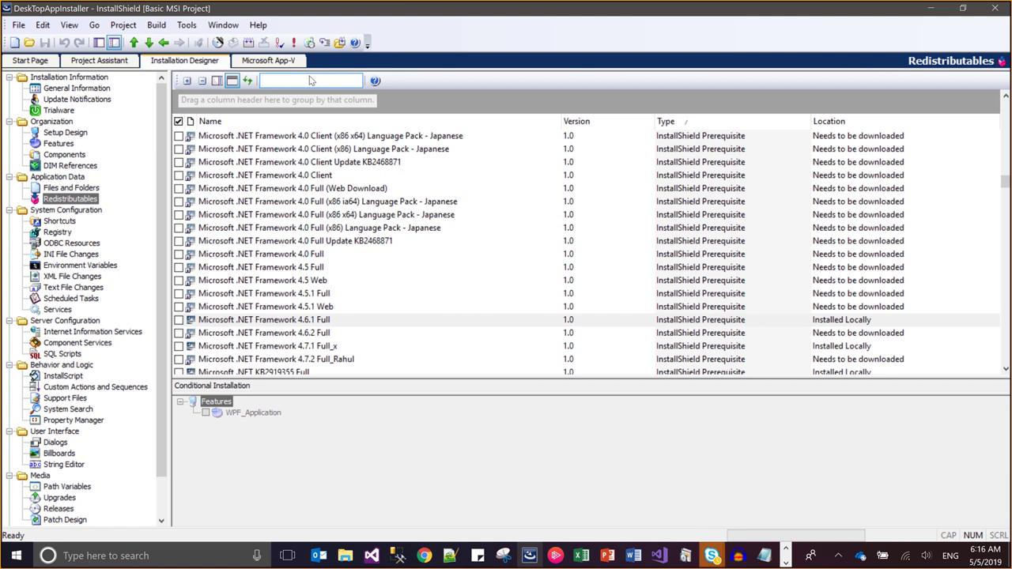
pyautogui.write('4.')
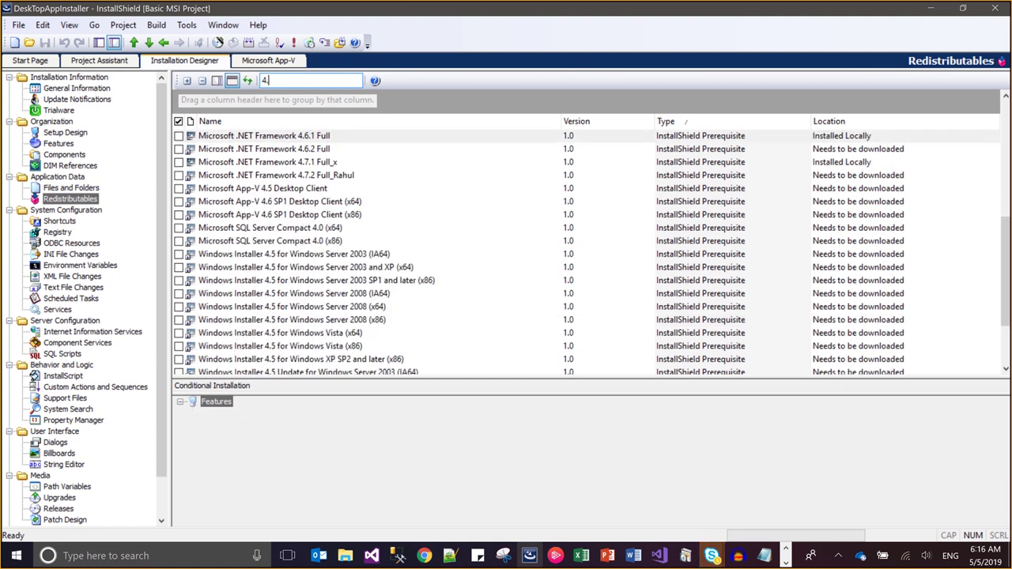
pyautogui.write('7')
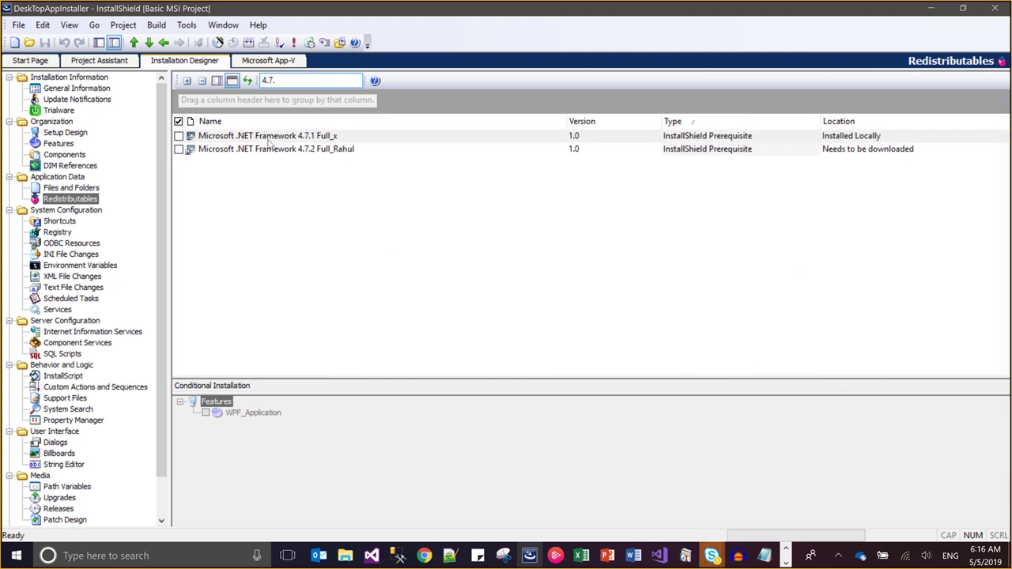
pyautogui.write('.')
pyautogui.press('End')
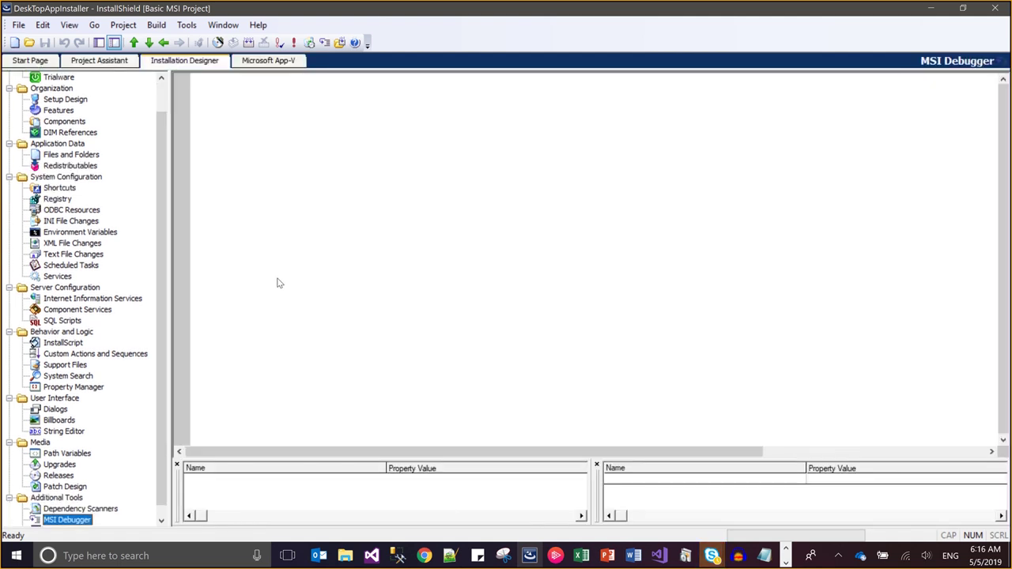
pyautogui.click(67, 158)
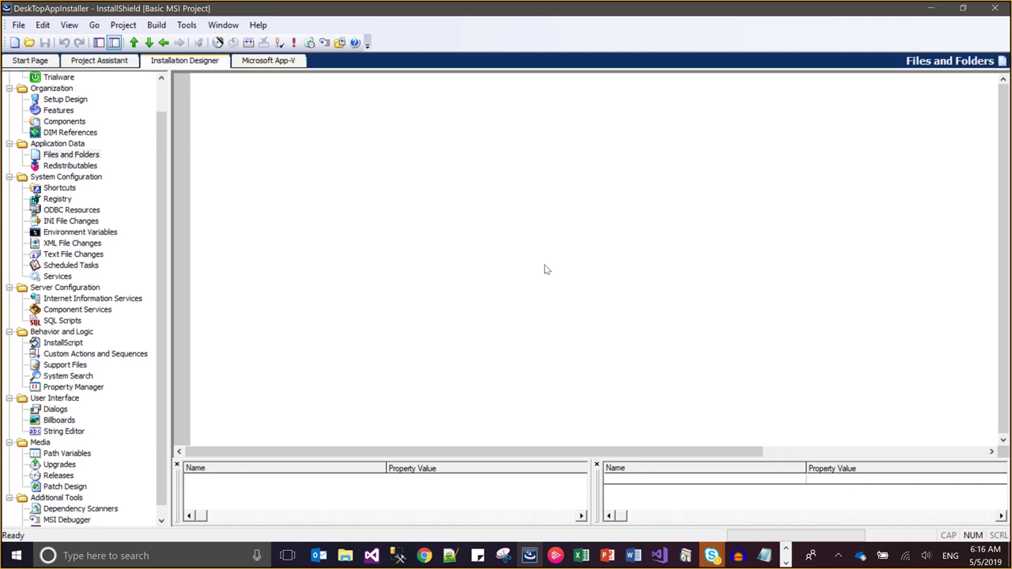
# Switch to the 4.7.2 folder in File Explorer, bring up the installer's Properties window, and close it
pyautogui.moveTo(345, 556)
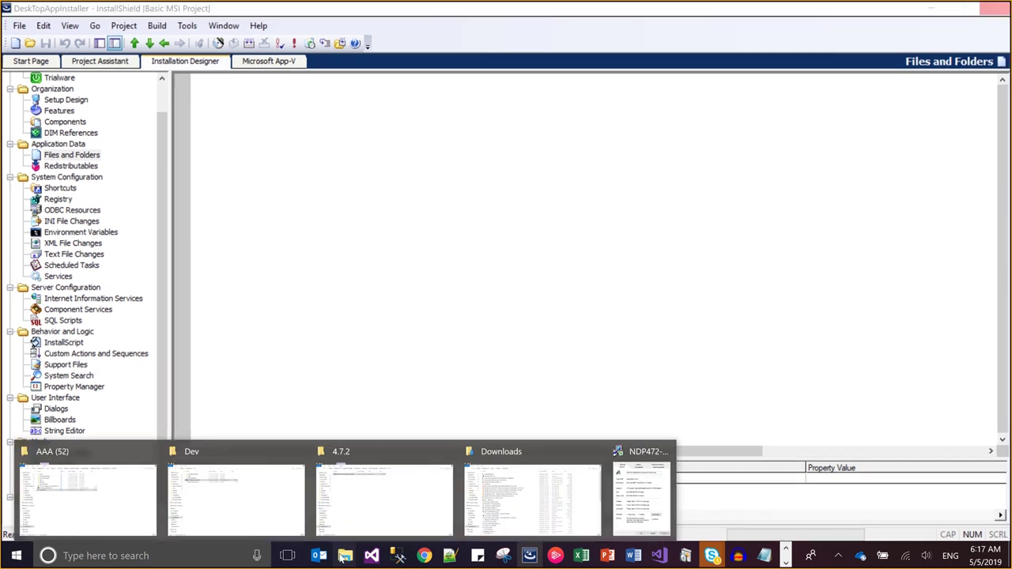
pyautogui.click(334, 498)
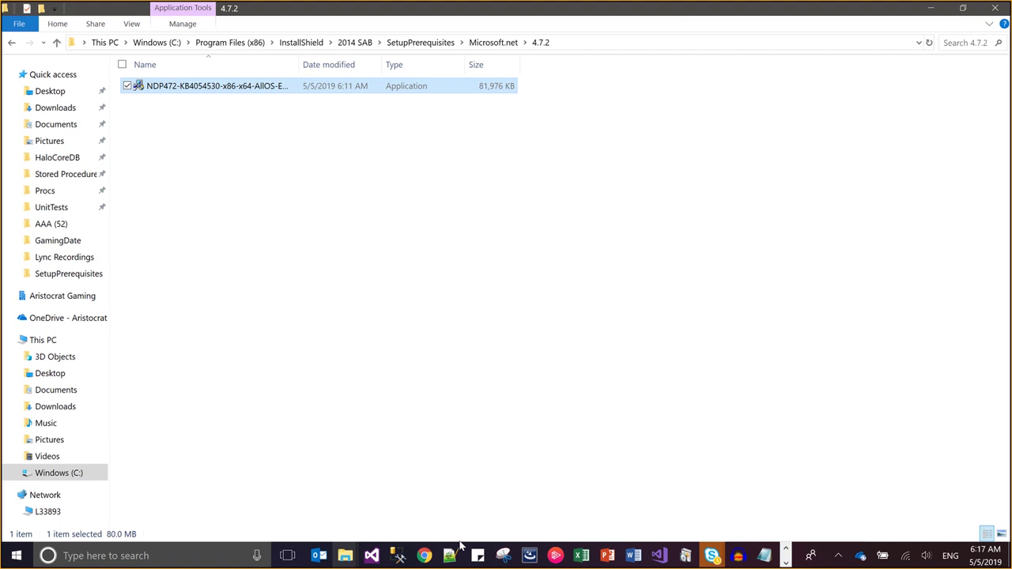
pyautogui.hotkey('alt', 'Tab')
pyautogui.hotkey('alt', 'Tab')
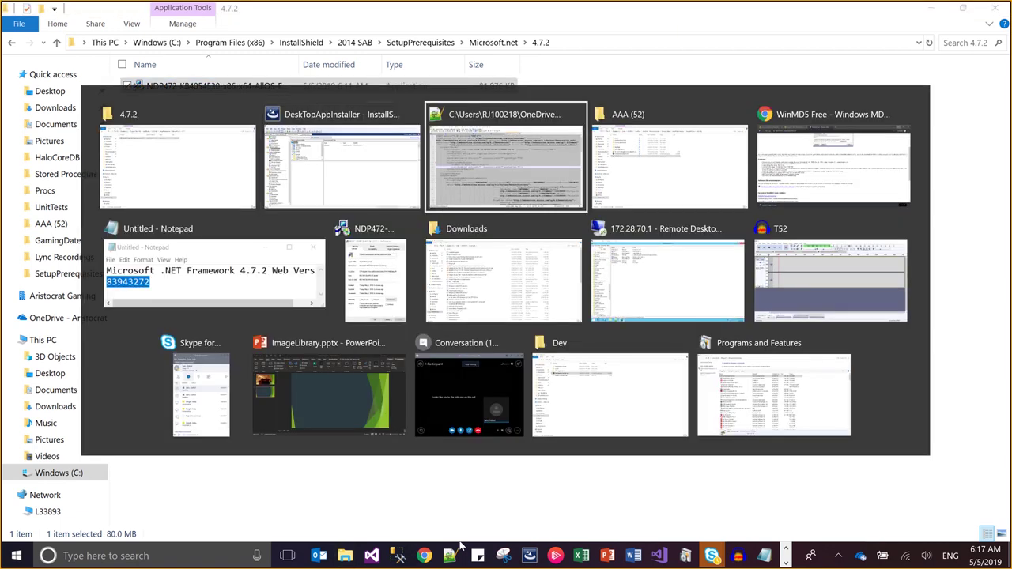
pyautogui.hotkey('alt', 'Left')
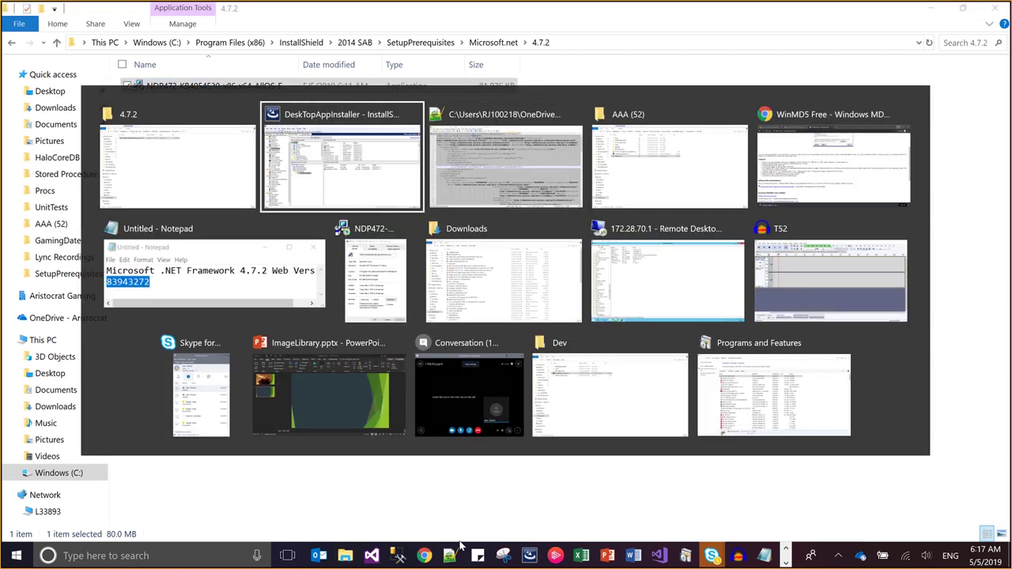
pyautogui.hotkey('alt', 'Down')
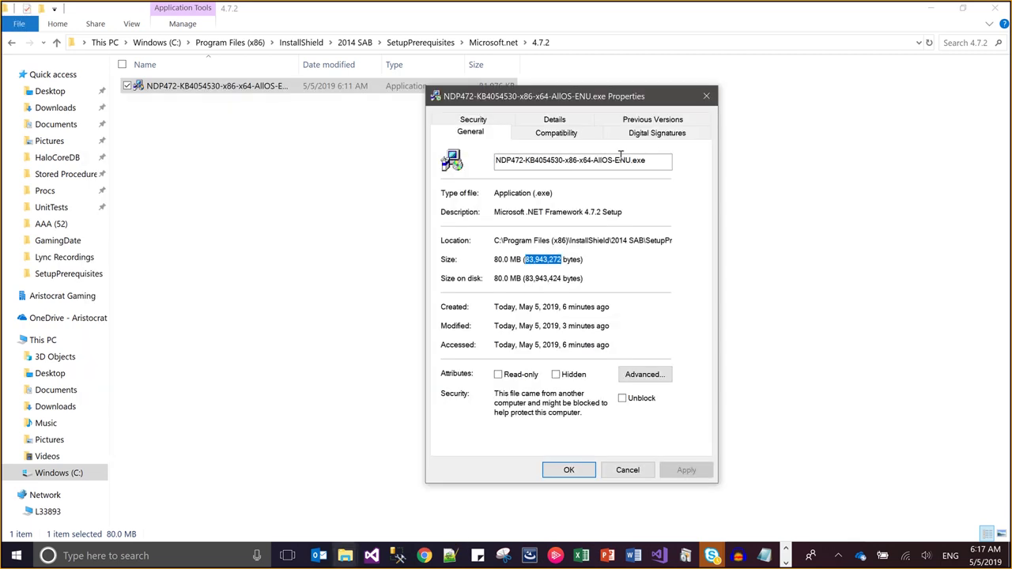
pyautogui.click(706, 95)
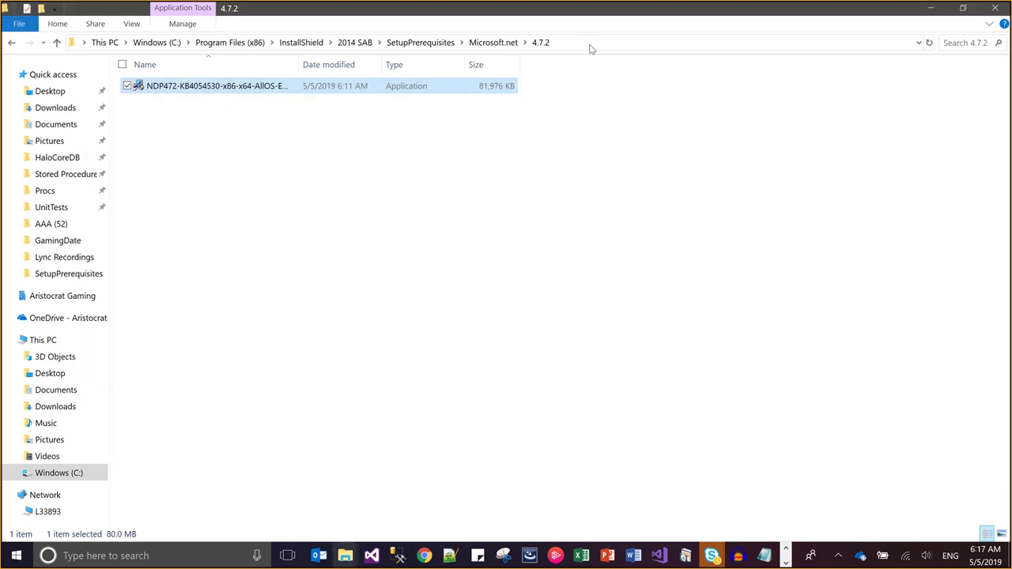
# Open the SetupPrerequisites folder, locate Microsoft .NET Framework 4.7.2 Web Version.prq at the start of the list, and return to InstallShield
pyautogui.click(443, 43)
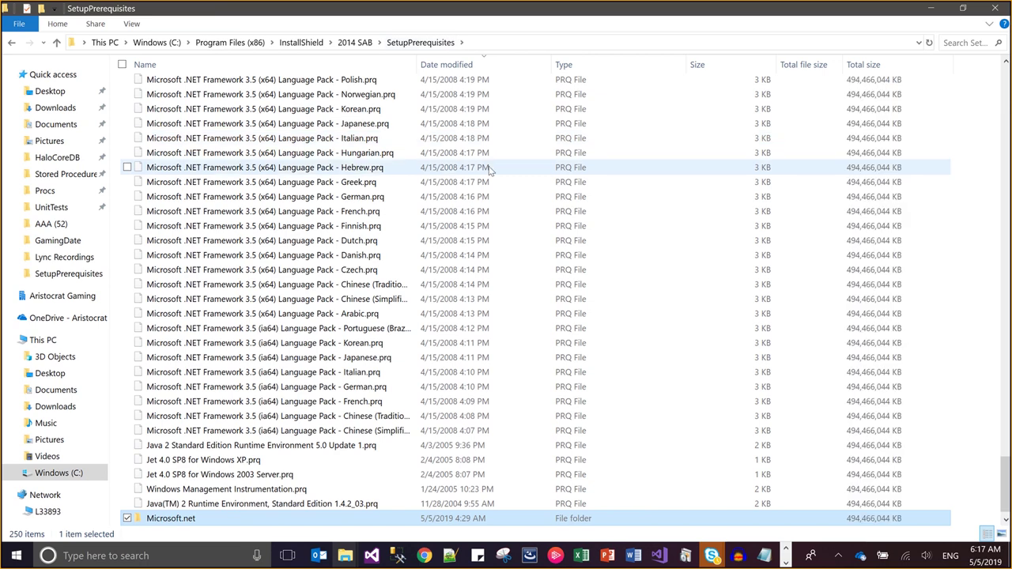
pyautogui.press('Home')
pyautogui.press('pageup')
pyautogui.press('pageup')
pyautogui.press('pageup')
pyautogui.press('pageup')
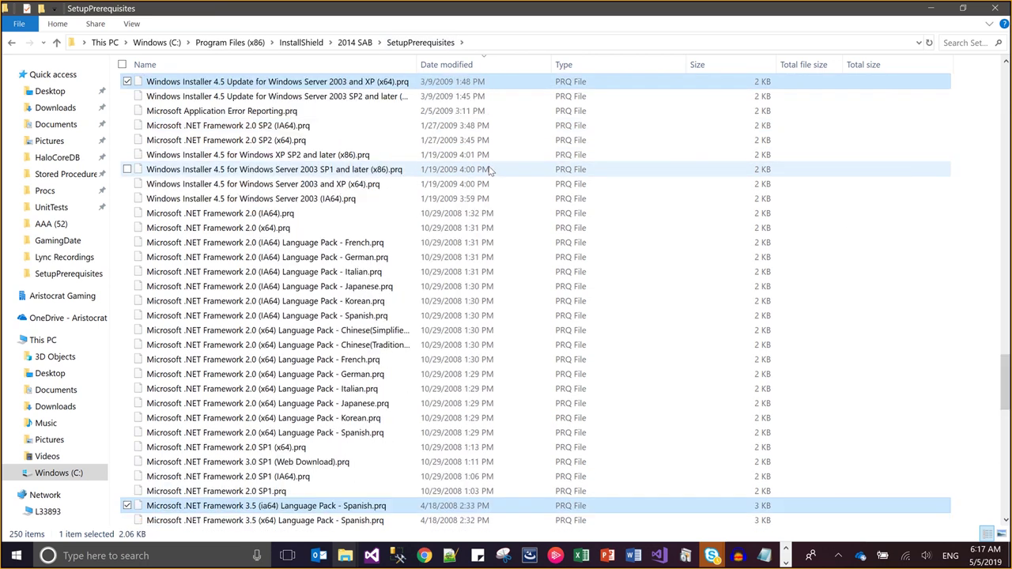
pyautogui.press('pageup')
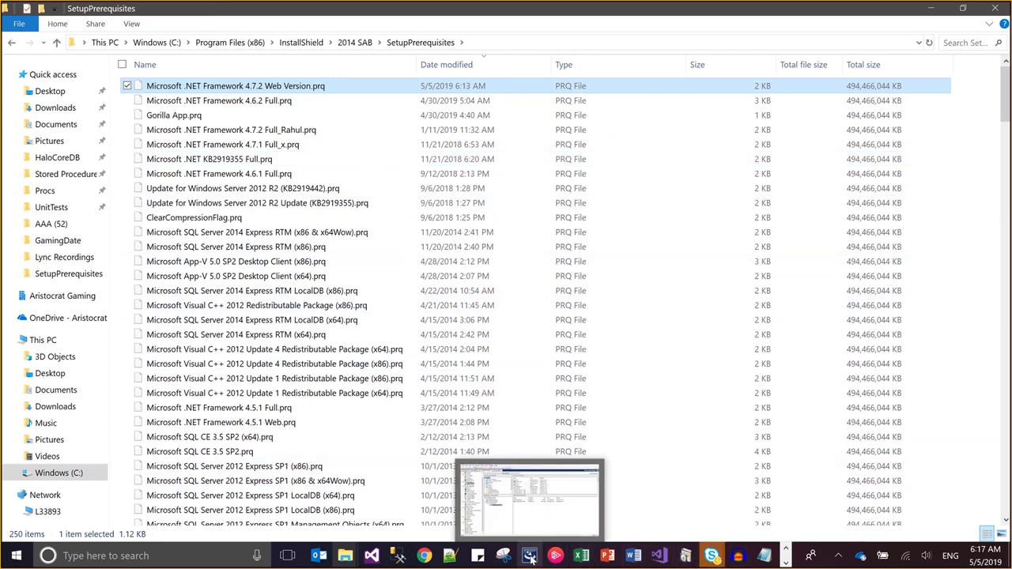
pyautogui.click(530, 499)
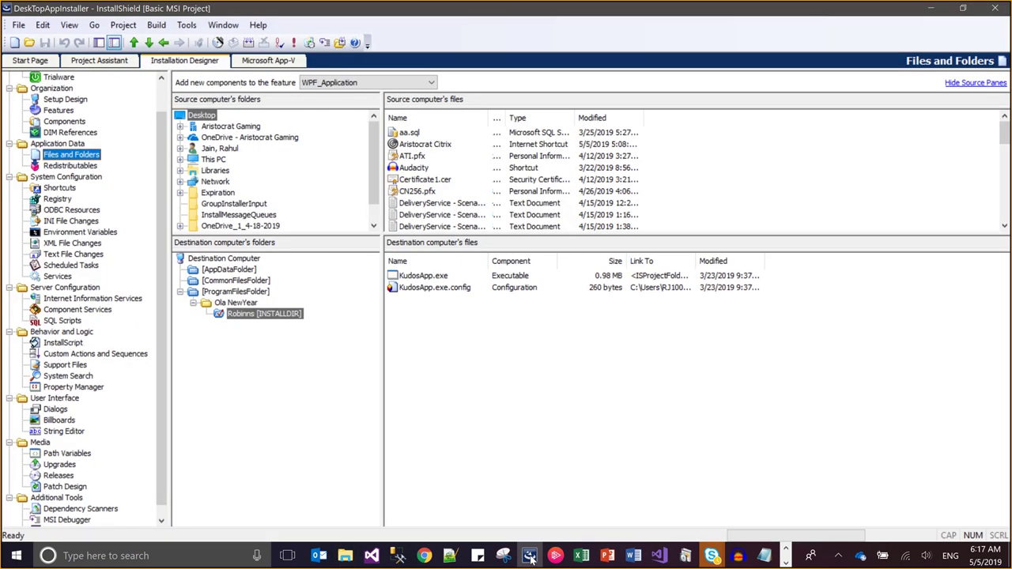
# Reopen the Redistributables view and filter the list again by "4.7"
pyautogui.click(92, 170)
pyautogui.click(336, 84)
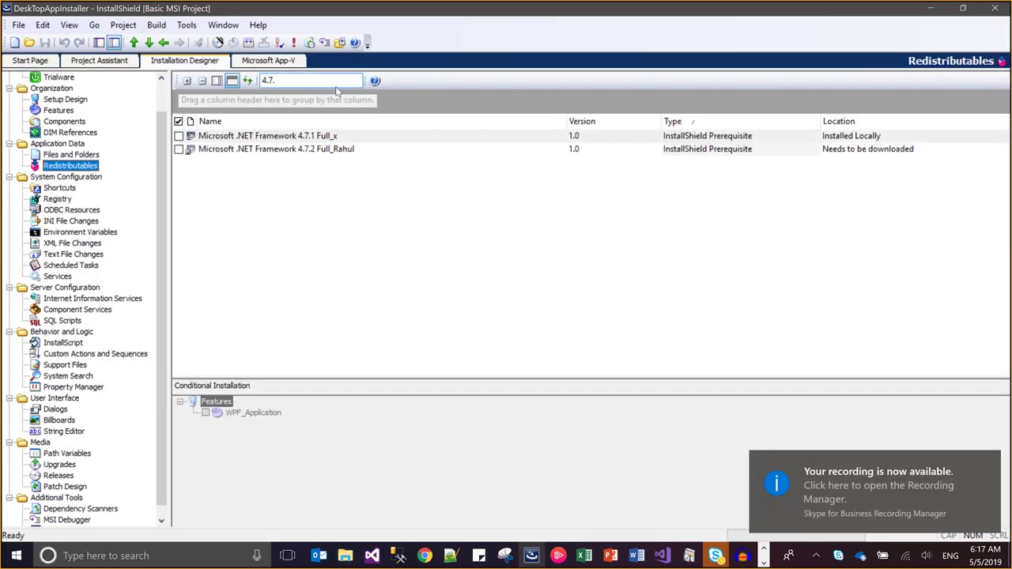
pyautogui.press('BackSpace')
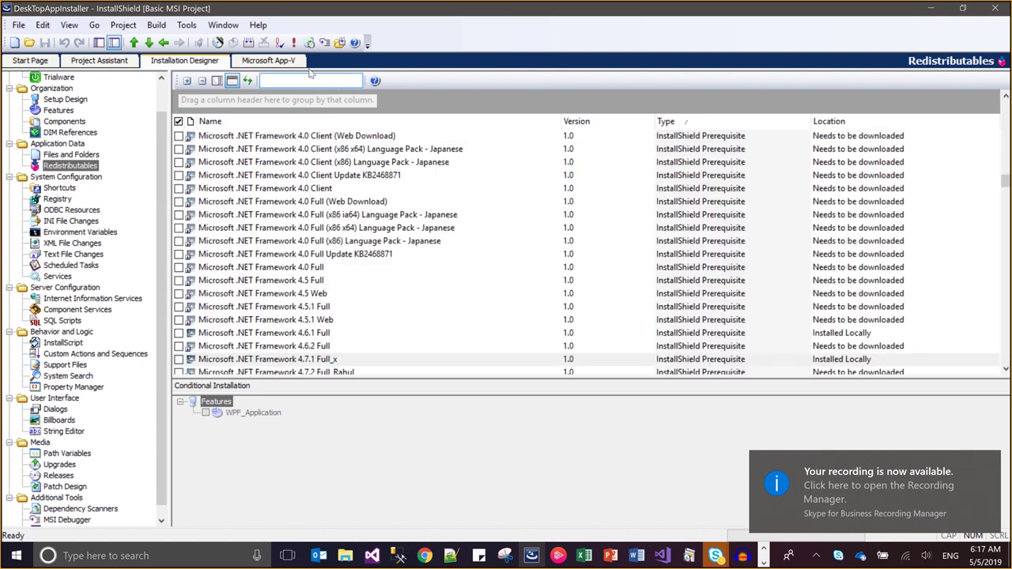
pyautogui.moveTo(263, 4)
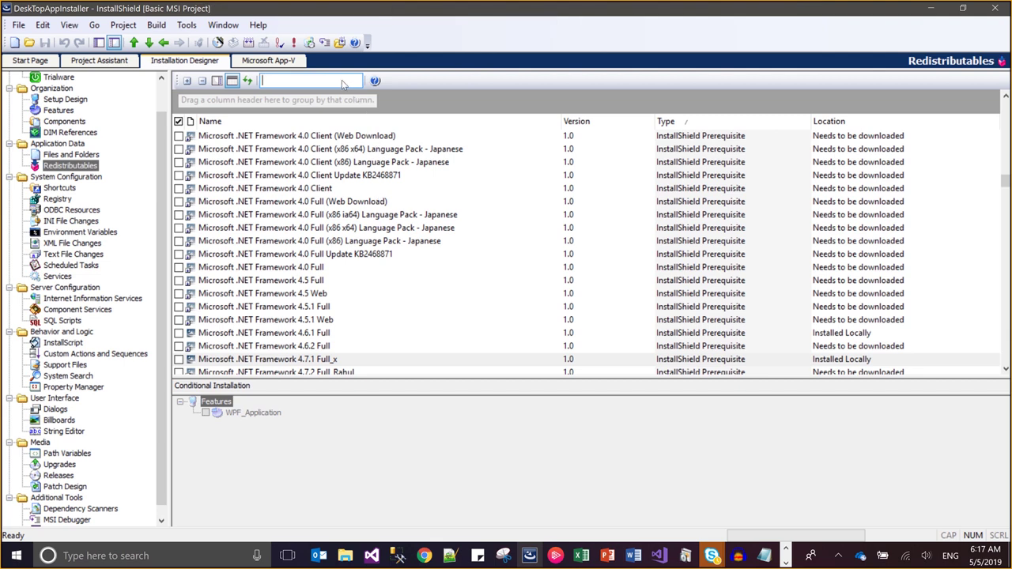
pyautogui.write('4.7')
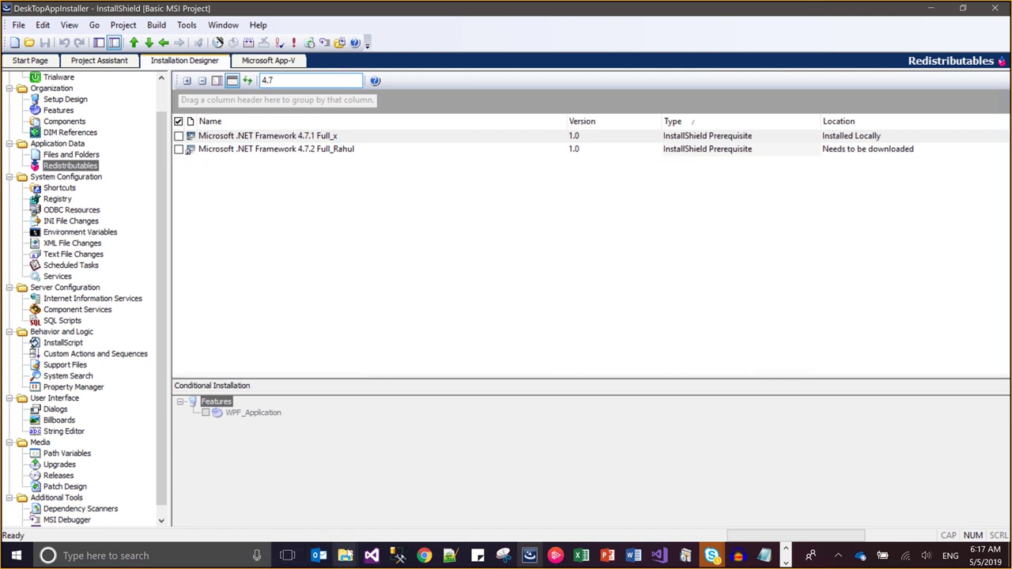
# Check for Microsoft .NET Framework 4.7.2 Web Version.prq in the SetupPrerequisites folder in File Explorer and return to InstallShield
pyautogui.click(346, 555)
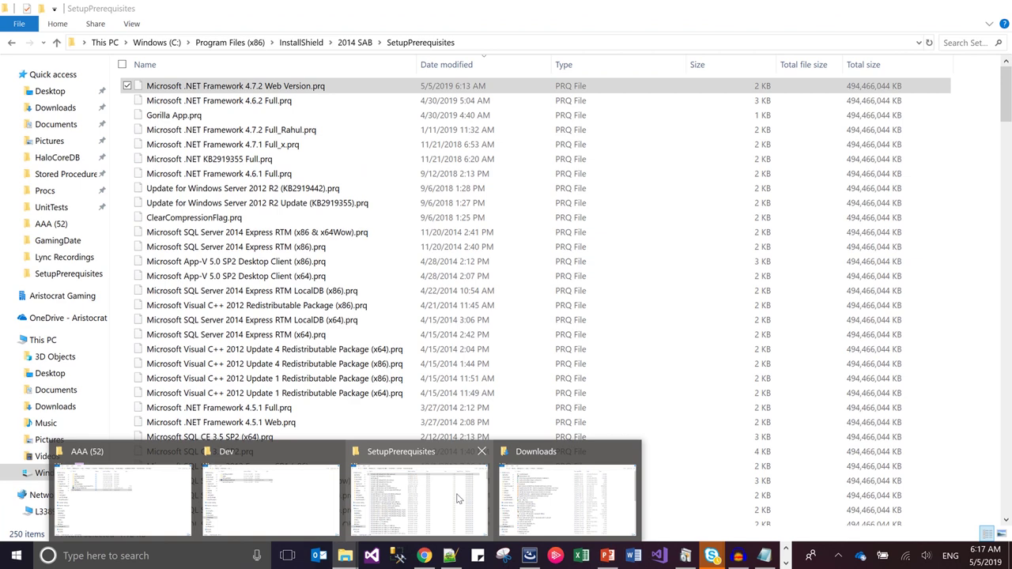
pyautogui.click(457, 498)
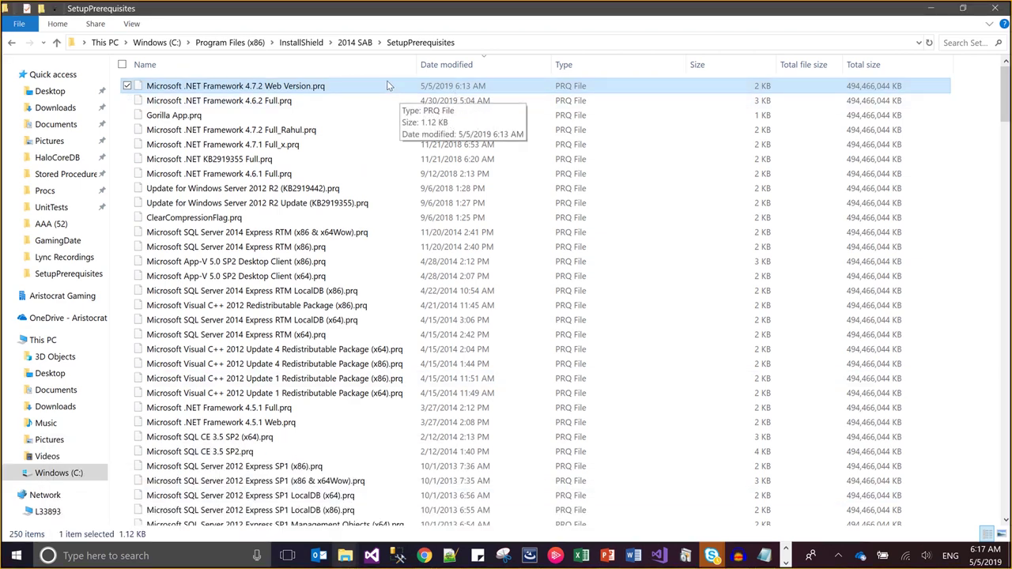
pyautogui.hotkey('alt', 'Tab')
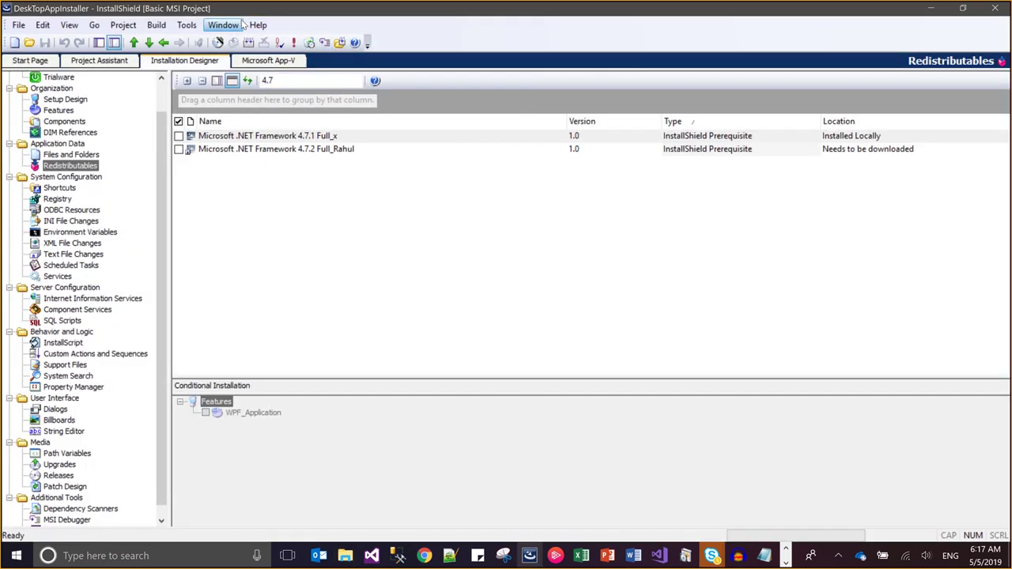
# Review the prerequisite file locations in the InstallShield options and close the dialog without changes
pyautogui.click(187, 24)
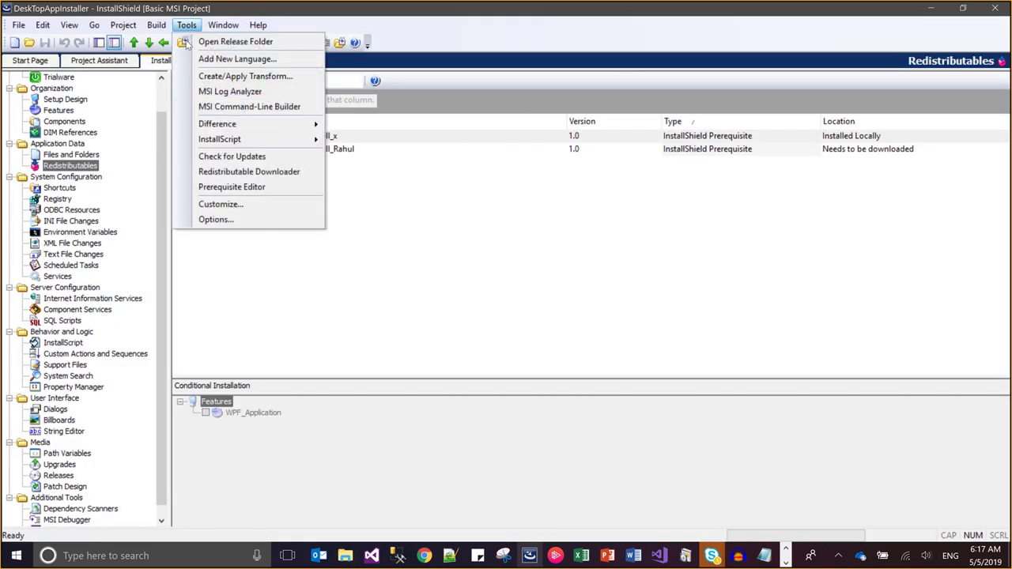
pyautogui.click(231, 221)
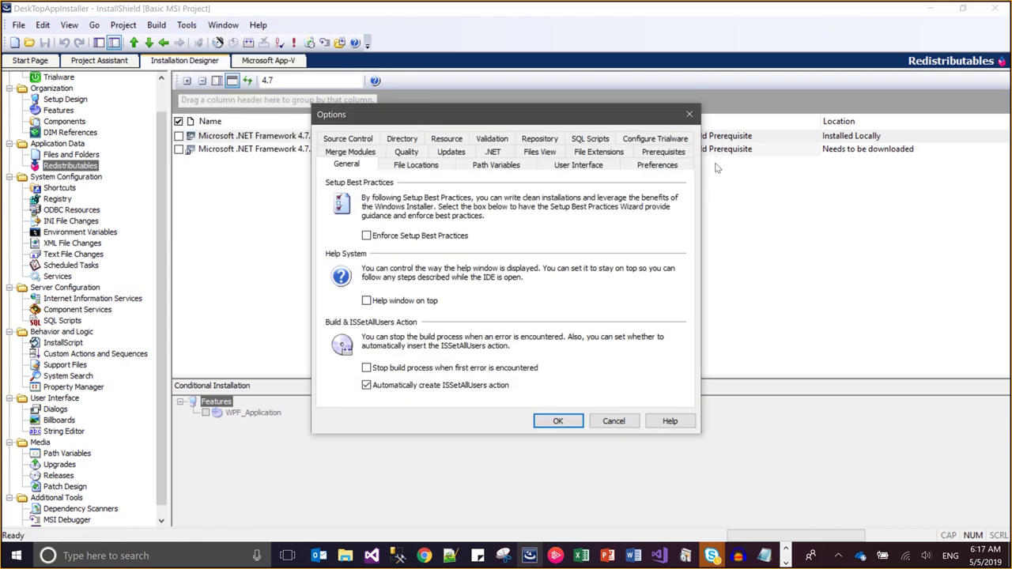
pyautogui.click(663, 151)
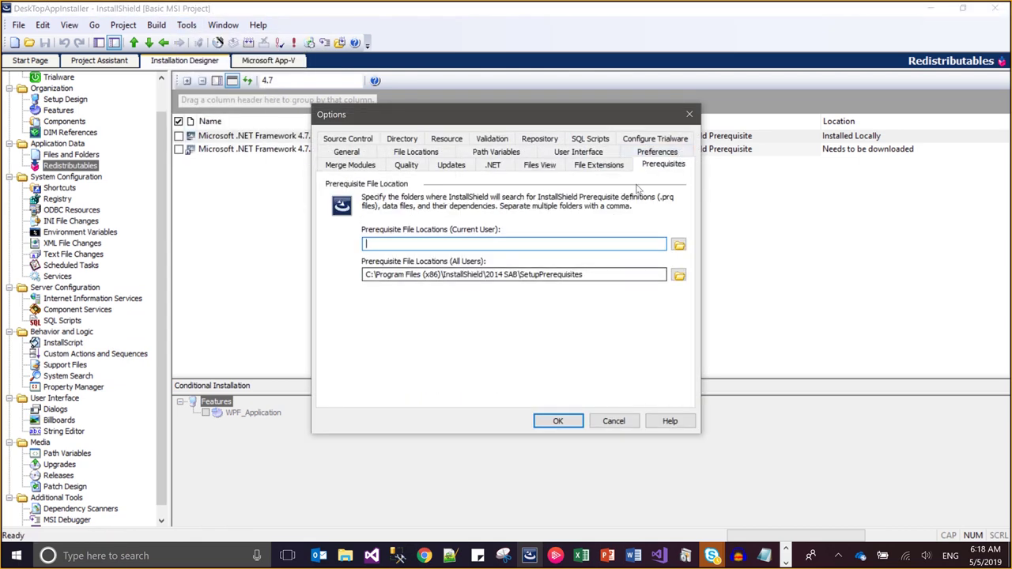
pyautogui.click(689, 115)
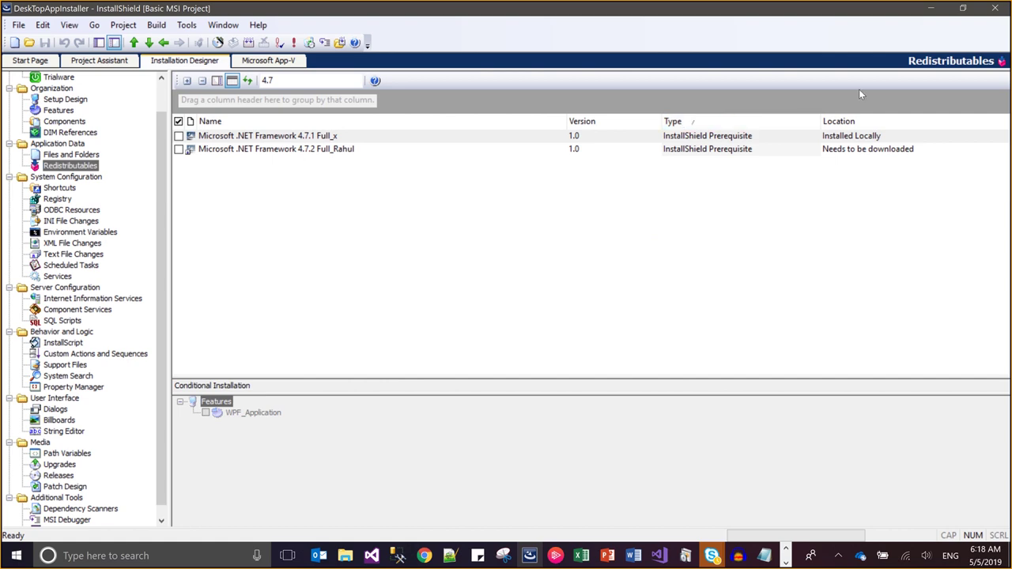
# Close InstallShield and open the Dev folder inside Downloads in File Explorer
pyautogui.click(994, 9)
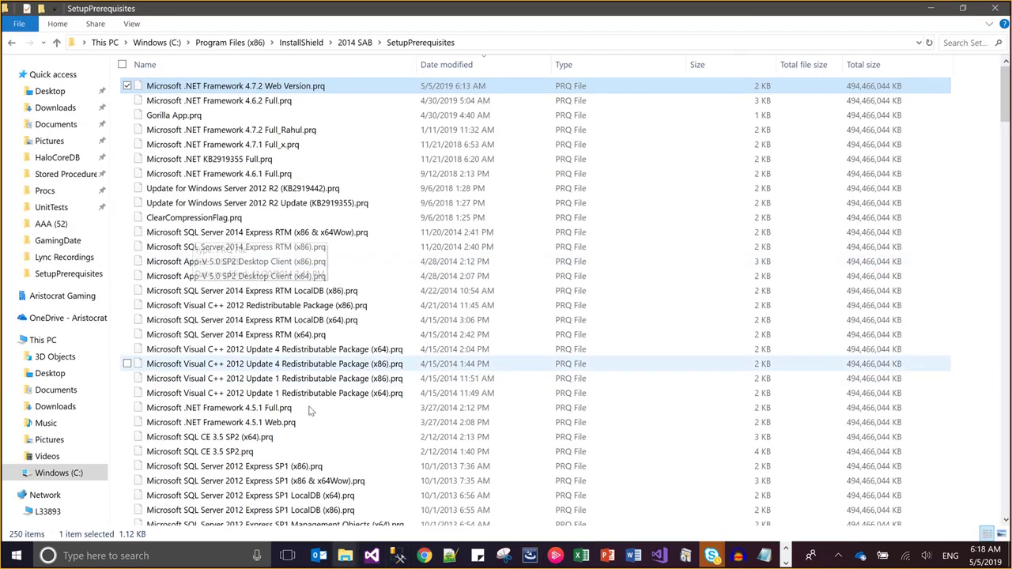
pyautogui.click(350, 560)
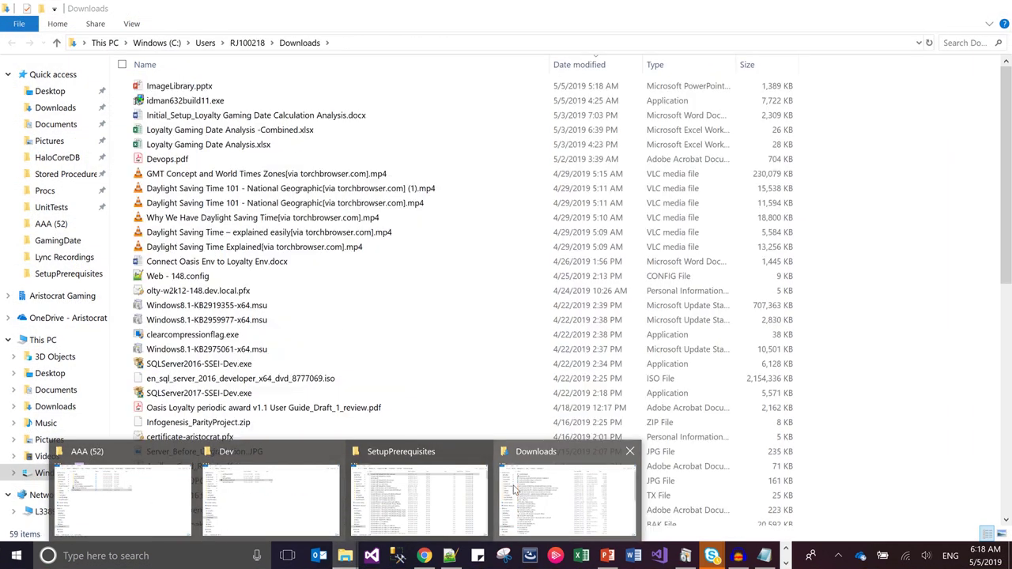
pyautogui.click(568, 498)
pyautogui.click(321, 276)
pyautogui.press('d')
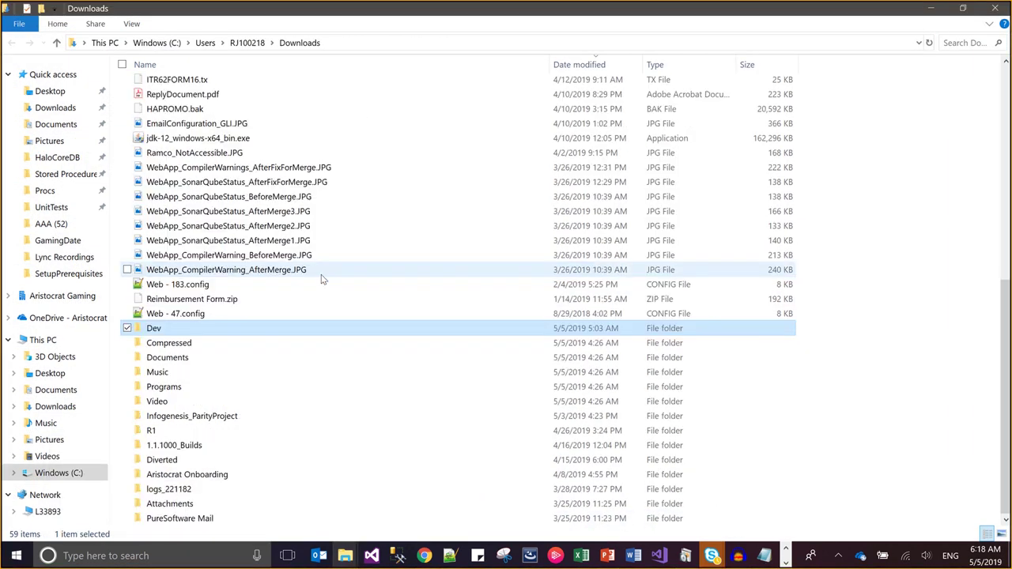
pyautogui.press('d')
pyautogui.press('Up')
pyautogui.press('Up')
pyautogui.press('Return')
# Reopen the DeskTopAppInstaller.ism project from the Dev folder in InstallShield
pyautogui.press('Down')
pyautogui.press('Down')
pyautogui.press('Down')
pyautogui.press('Down')
pyautogui.press('Down')
pyautogui.press('Up')
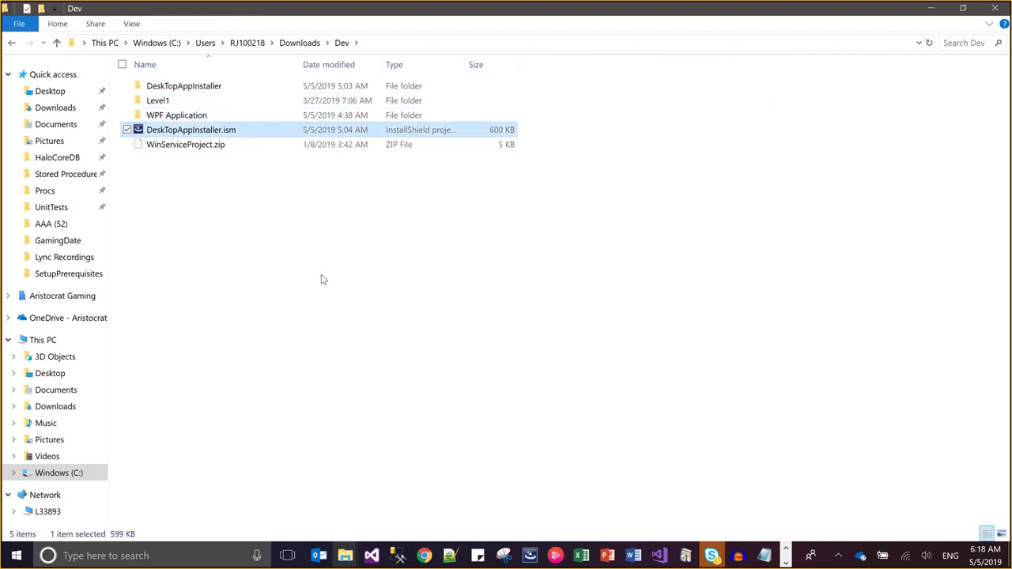
pyautogui.press('Return')
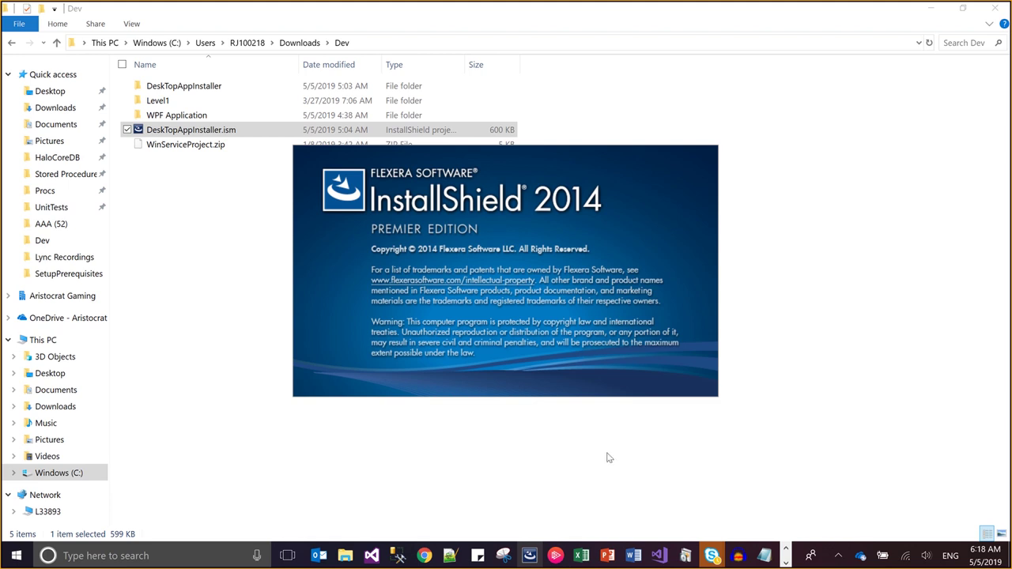
pyautogui.moveTo(705, 558)
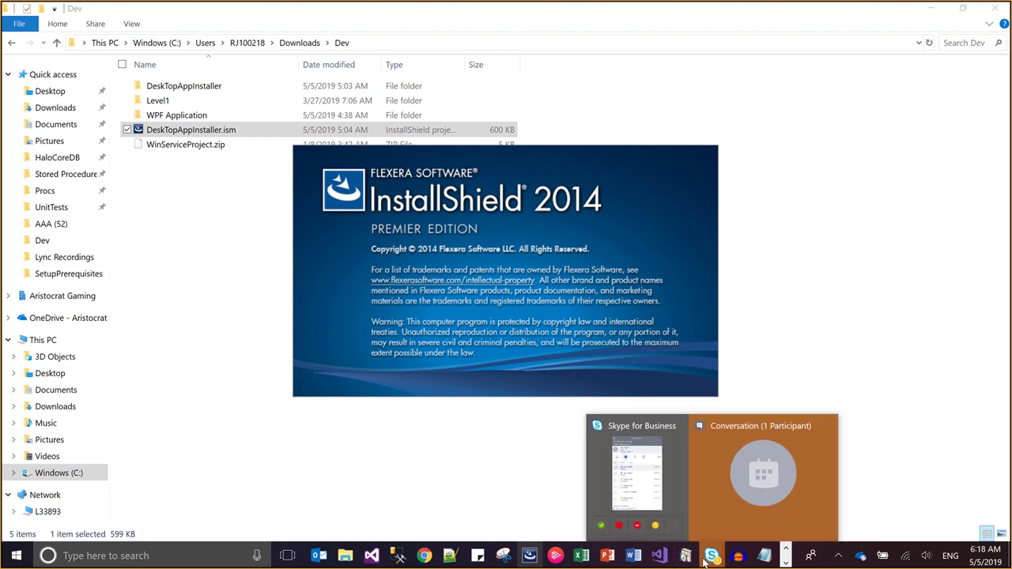
pyautogui.click(765, 498)
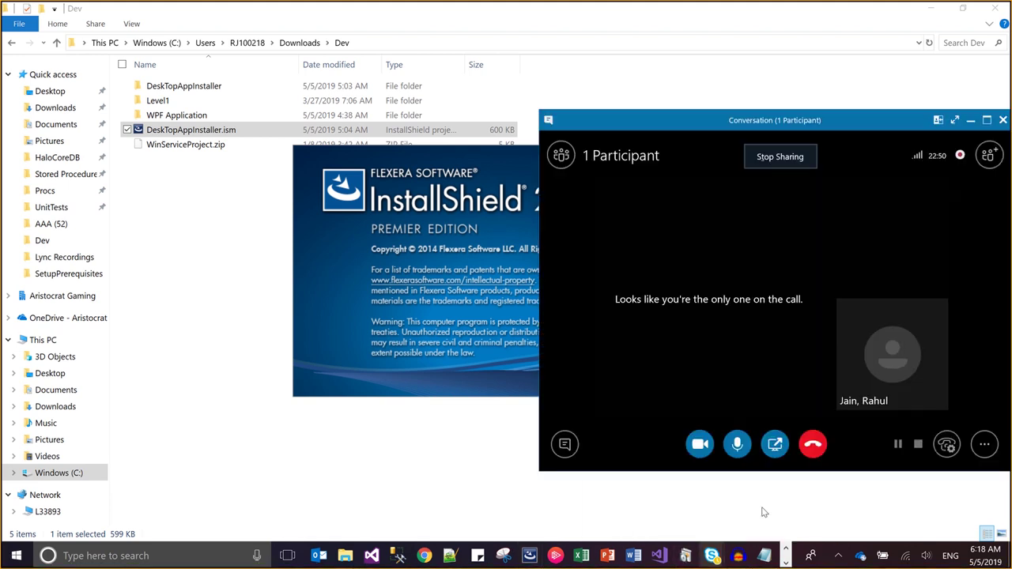
pyautogui.click(970, 120)
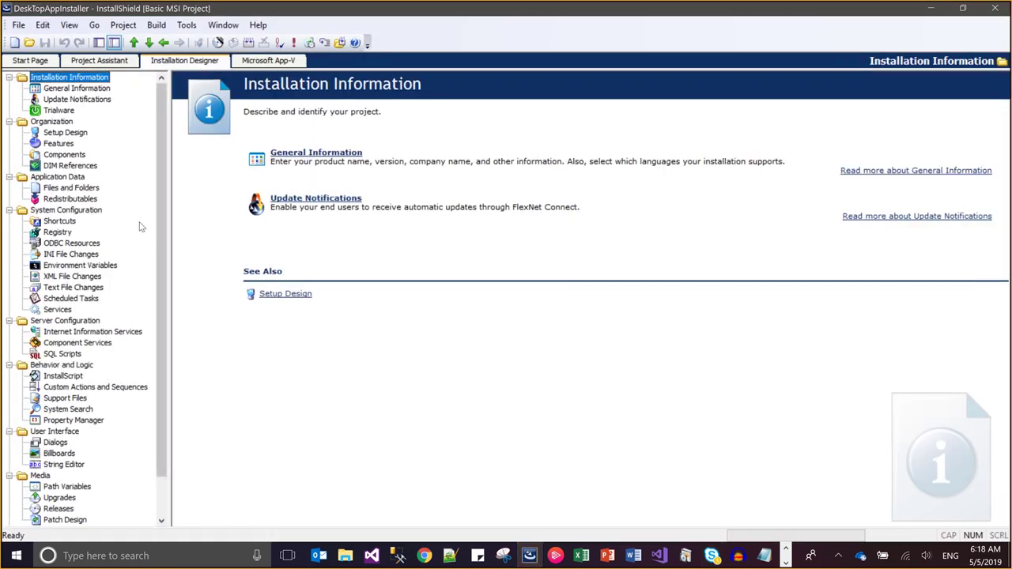
# Filter the project's redistributables by "4.7" and include Microsoft .NET Framework 4.7.2 Web Version
pyautogui.click(82, 199)
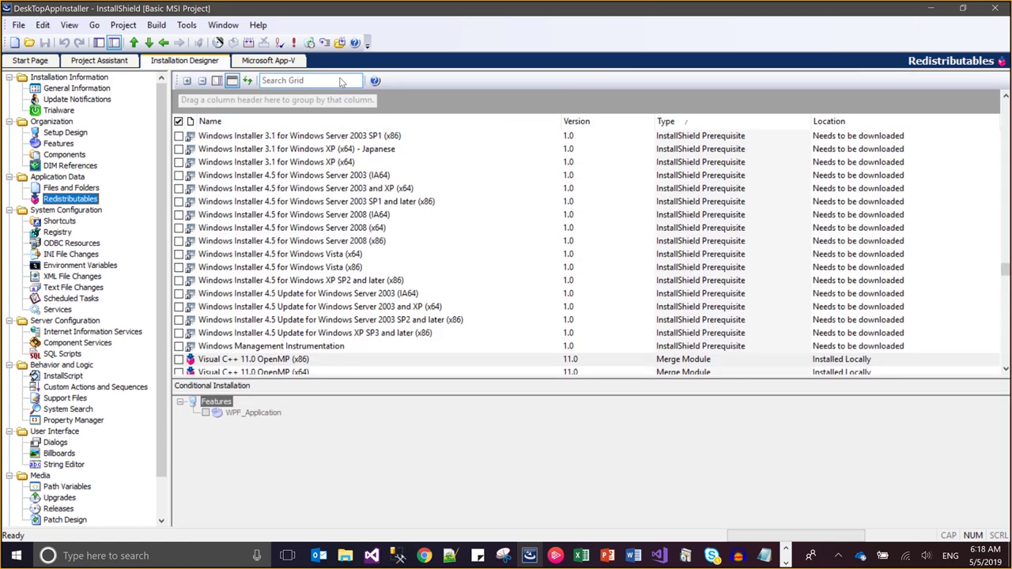
pyautogui.click(338, 81)
pyautogui.write('4.7')
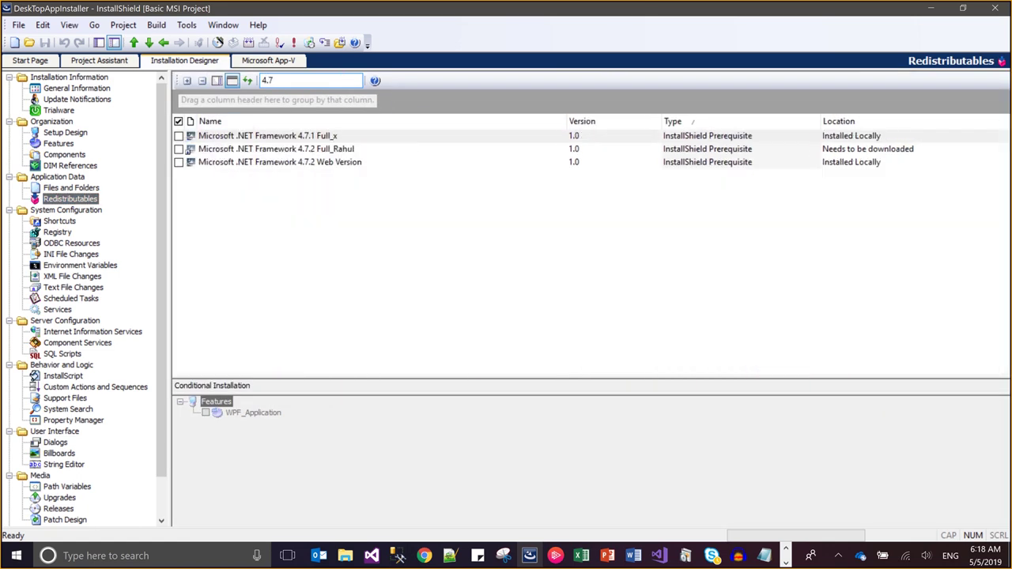
pyautogui.click(253, 163)
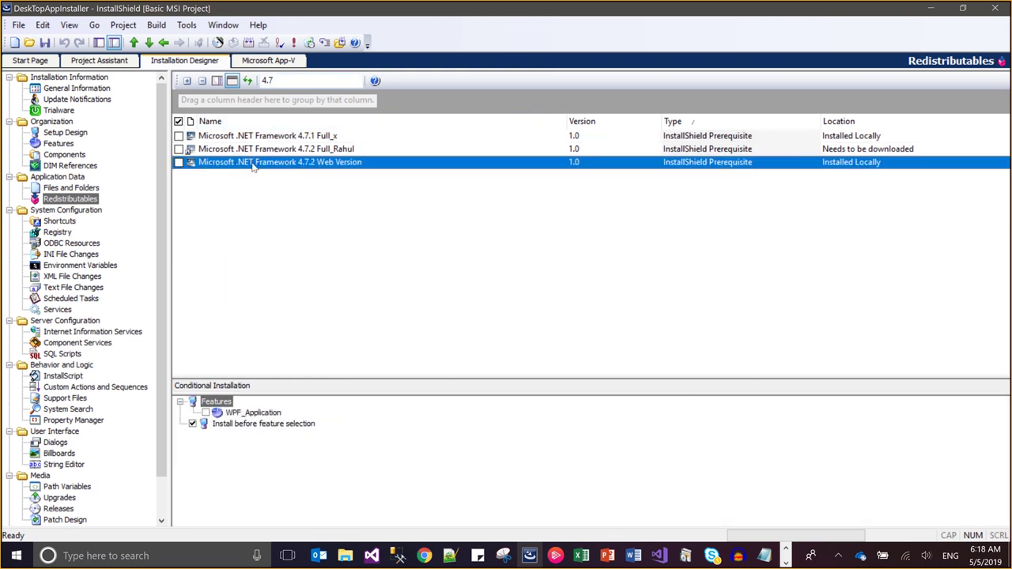
# Set the build location of the Microsoft .NET Framework 4.7.2 Web Version prerequisite to Download From The Web and apply it
pyautogui.rightClick(253, 164)
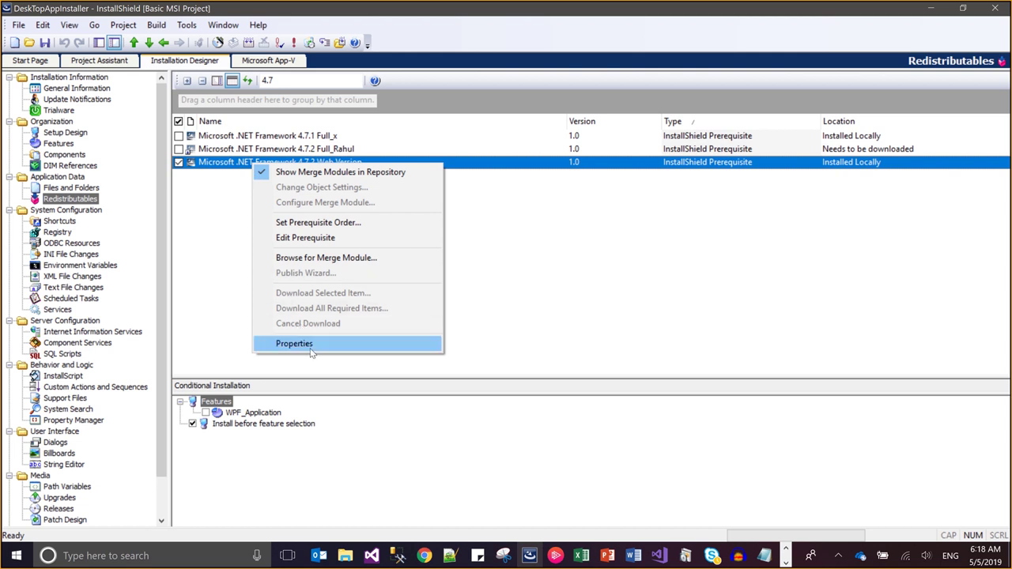
pyautogui.click(308, 344)
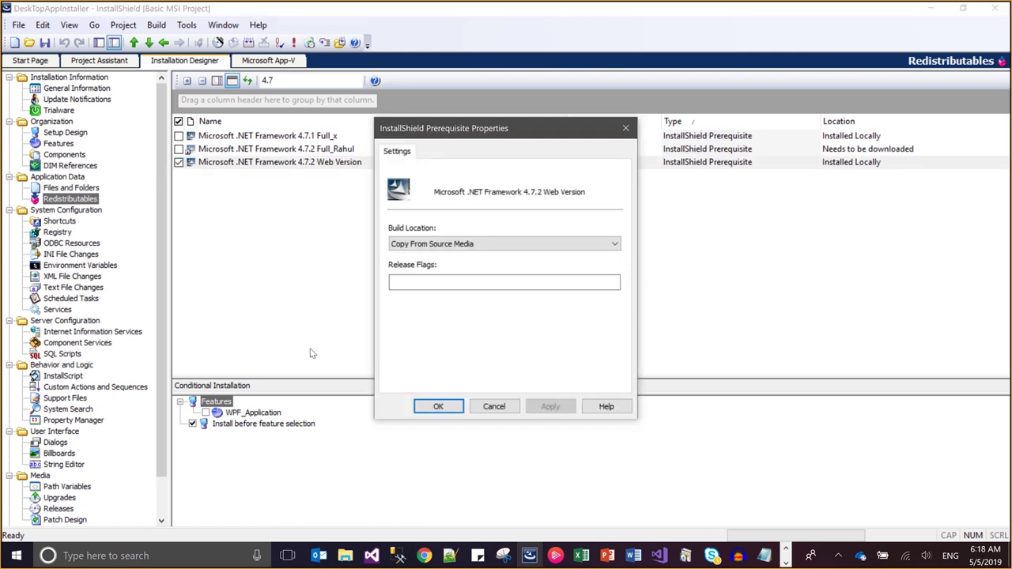
pyautogui.click(419, 247)
pyautogui.press('Down')
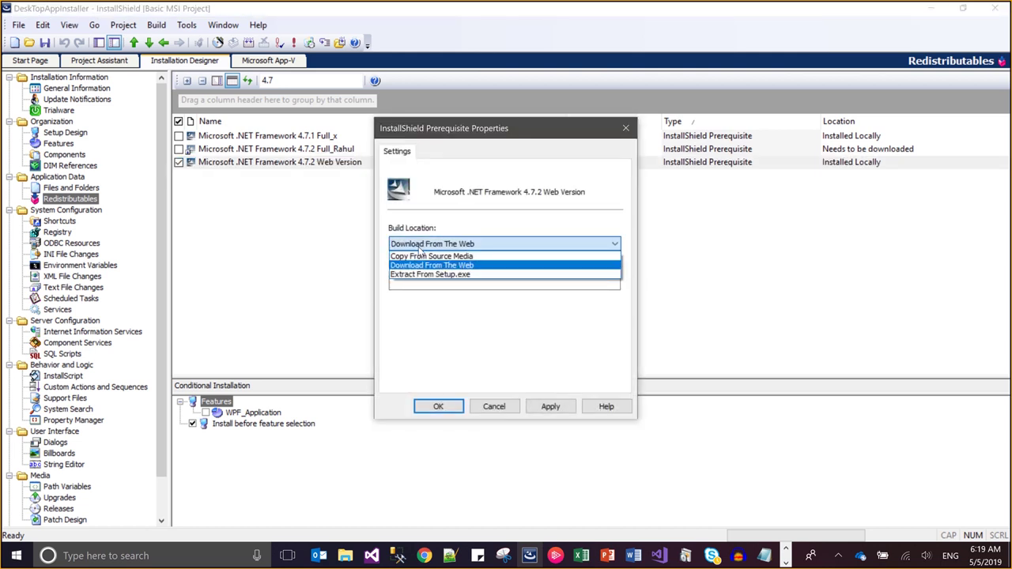
pyautogui.click(419, 247)
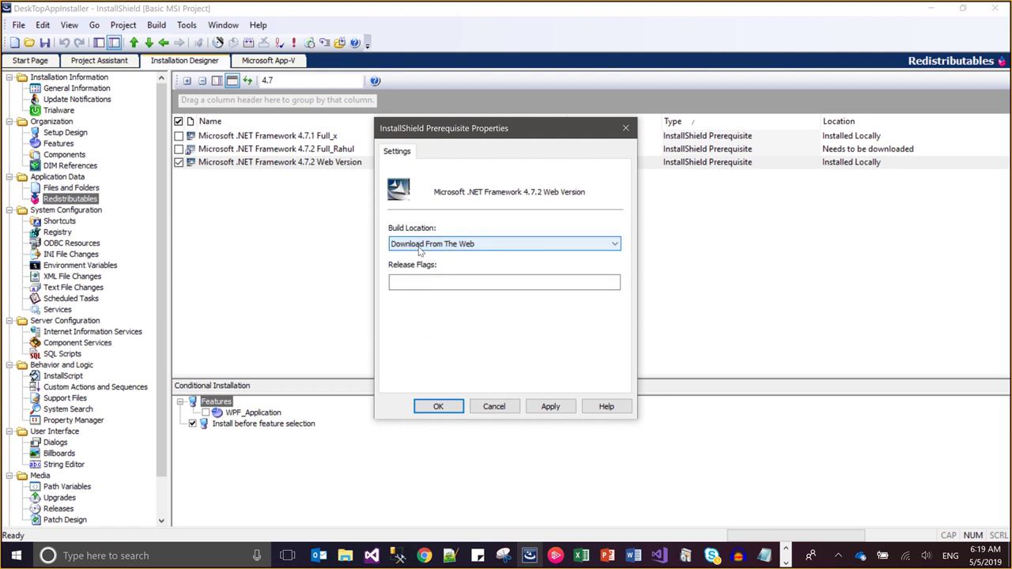
pyautogui.click(550, 406)
pyautogui.click(436, 407)
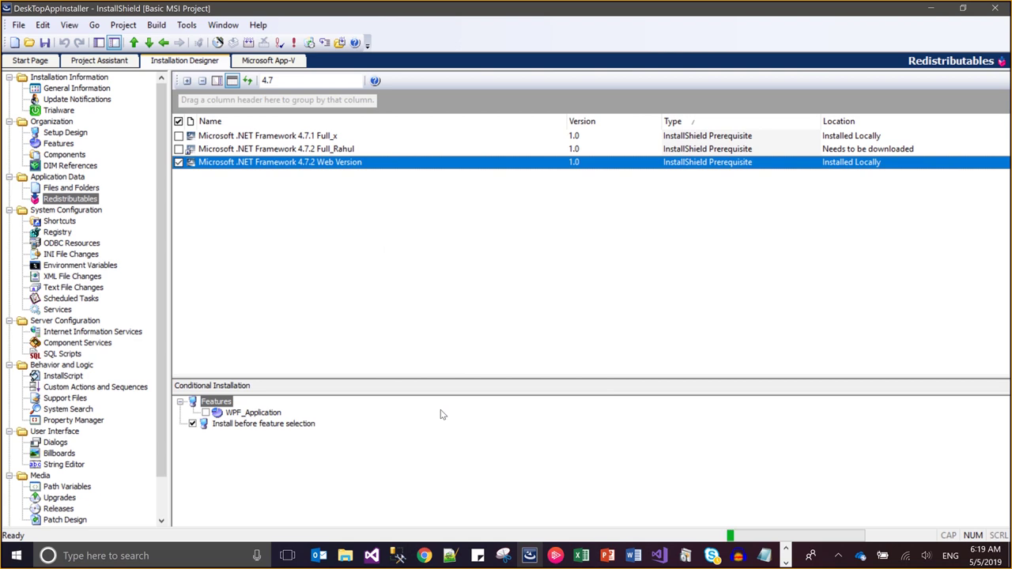
# Build the Kudos Release, open its release folder, and select the DeskTopAppInstaller setup file
pyautogui.click(160, 28)
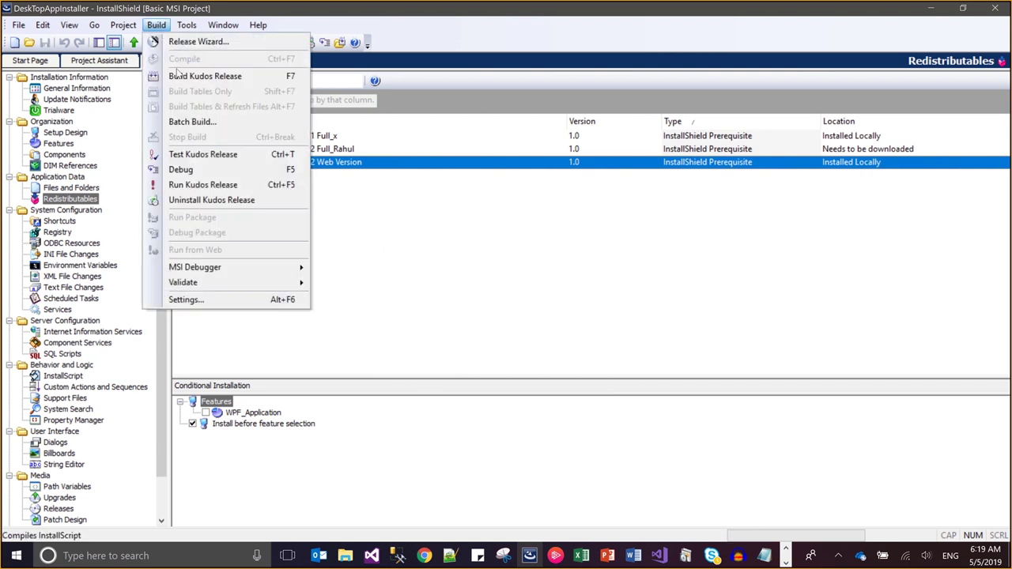
pyautogui.click(182, 76)
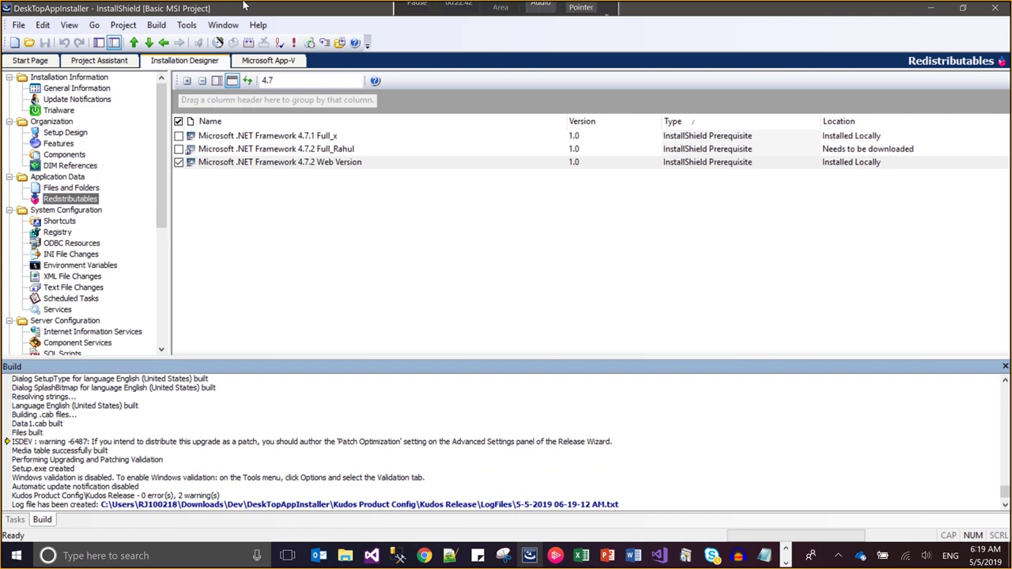
pyautogui.click(341, 43)
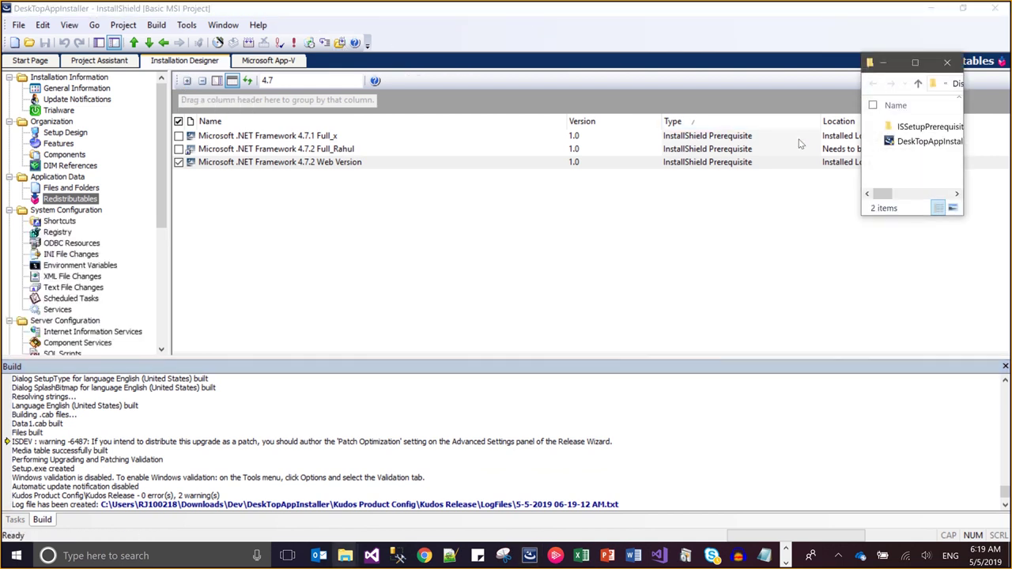
pyautogui.click(891, 141)
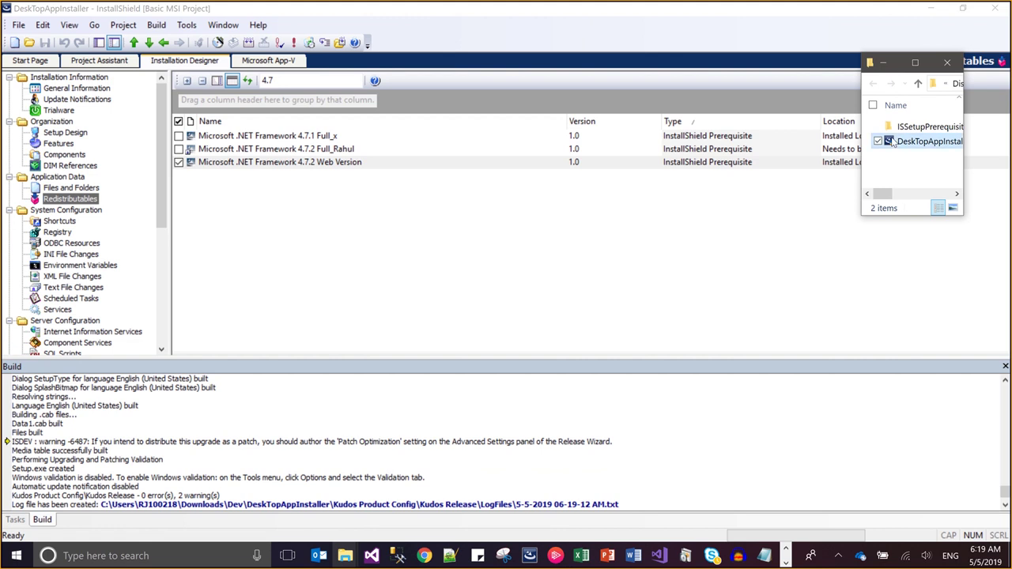
pyautogui.click(783, 563)
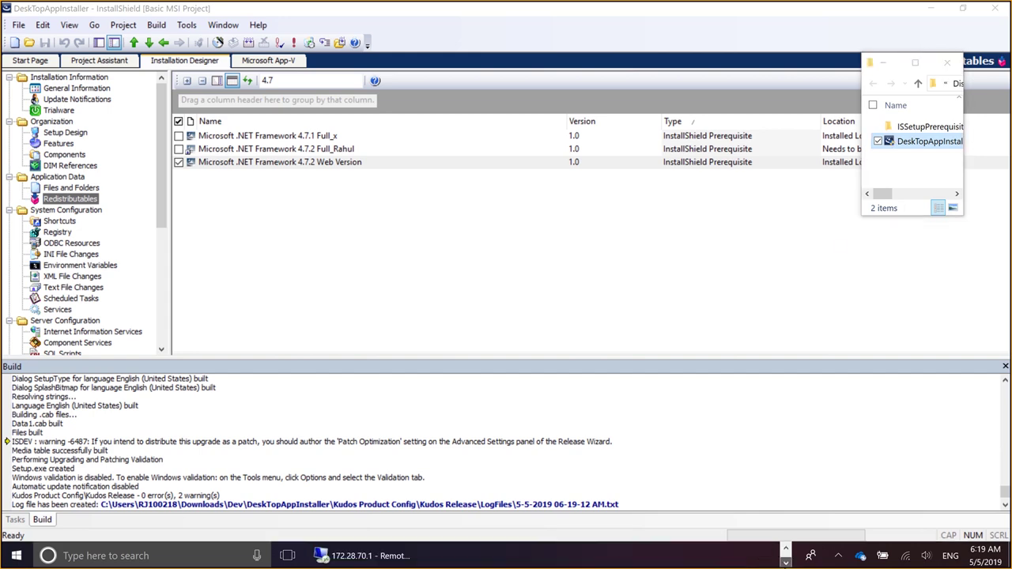
pyautogui.click(387, 554)
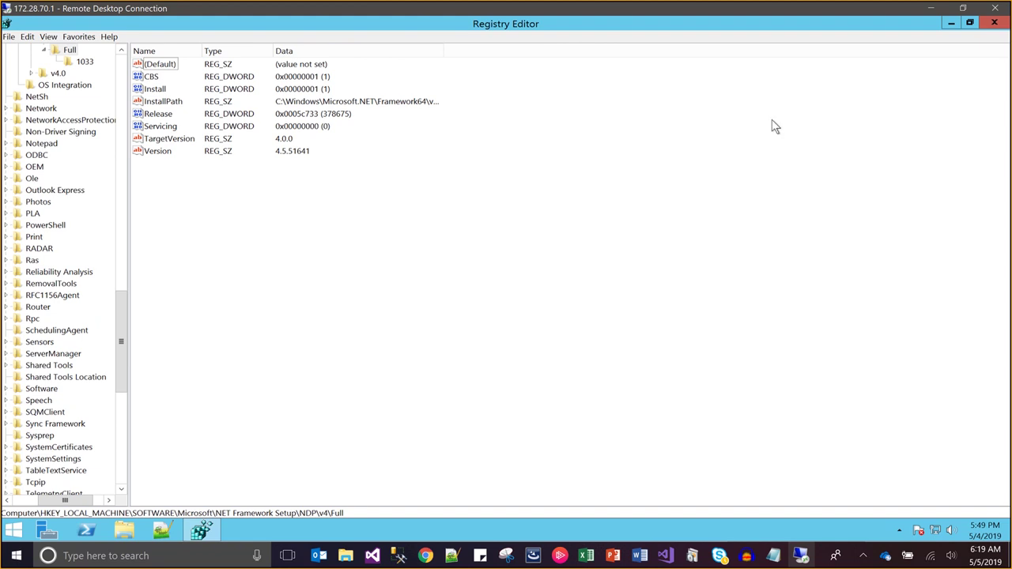
pyautogui.click(931, 9)
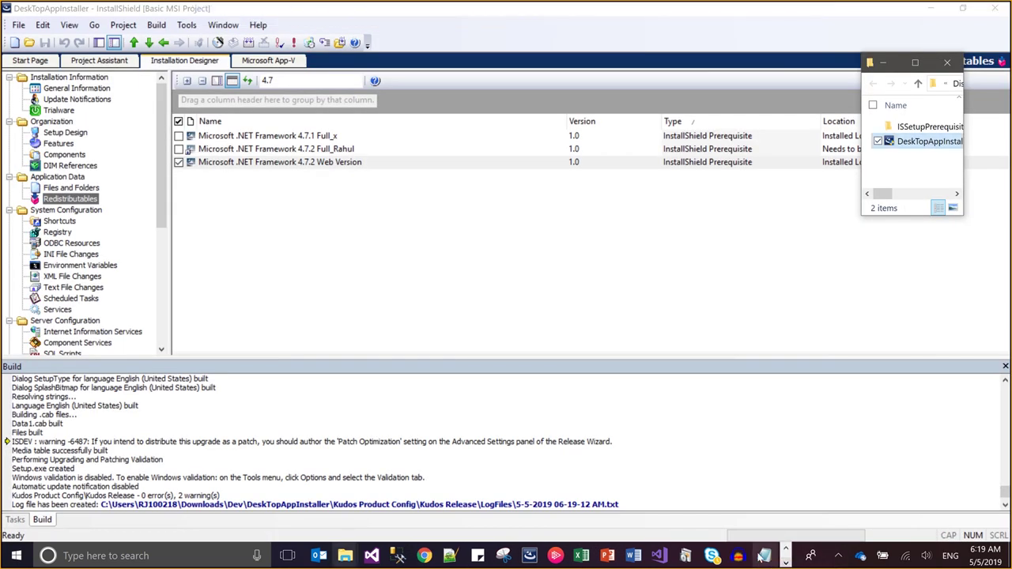
# Switch to the 172.28.70.1 remote session and paste the DeskTopAppInstaller setup file into its Desktop folder
pyautogui.click(787, 562)
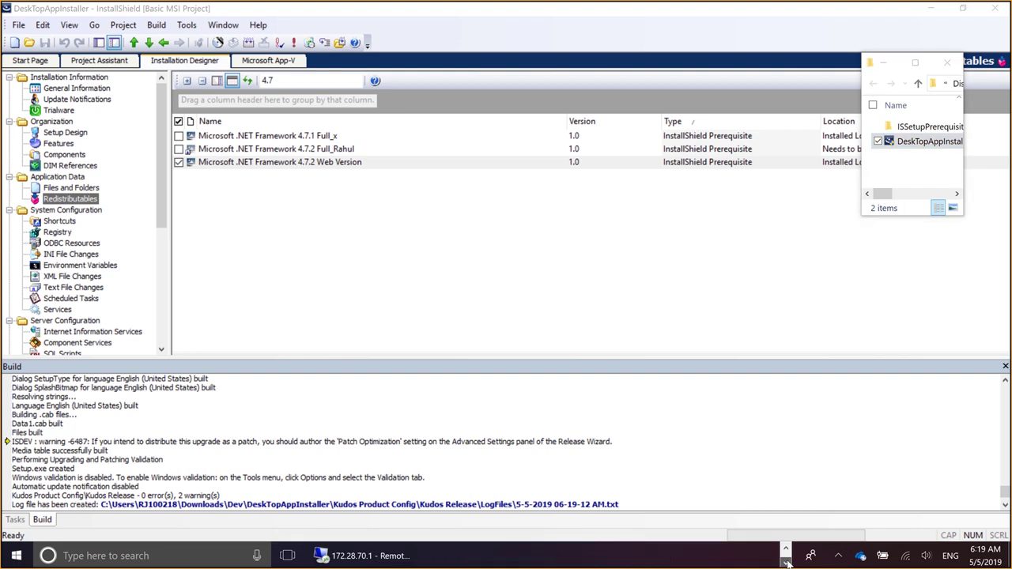
pyautogui.click(363, 556)
pyautogui.moveTo(99, 535)
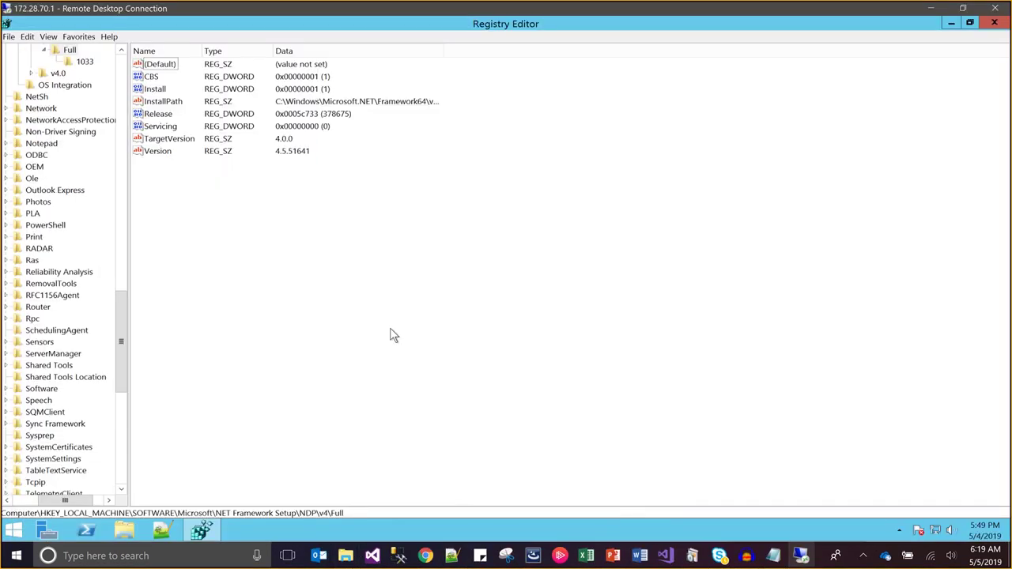
pyautogui.click(124, 529)
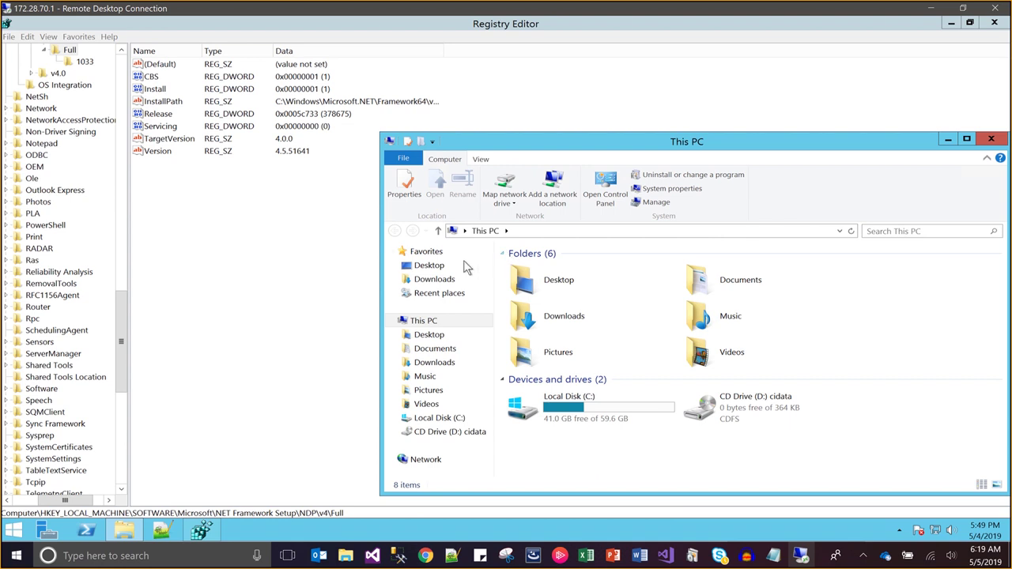
pyautogui.click(431, 266)
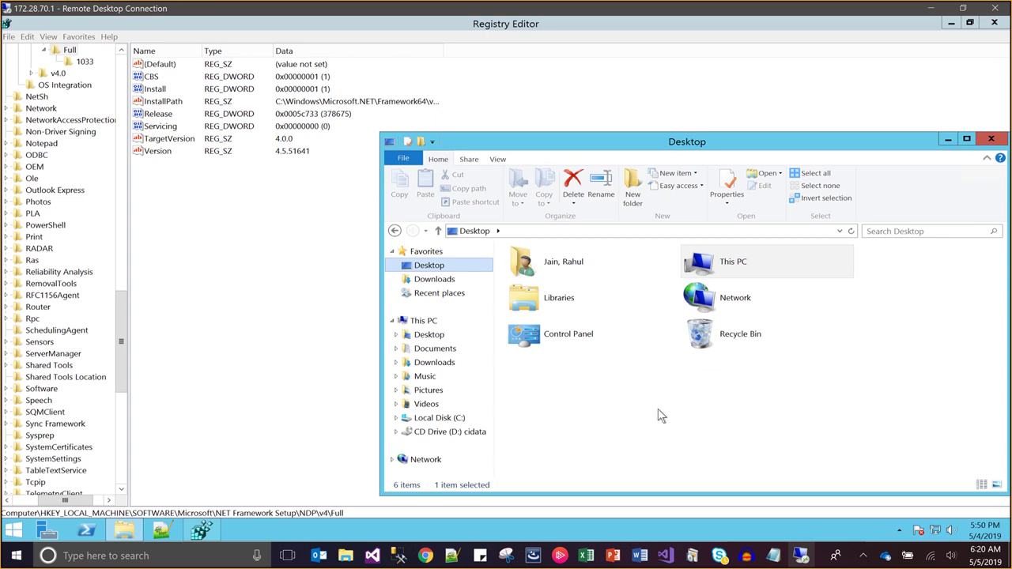
pyautogui.press('Tab')
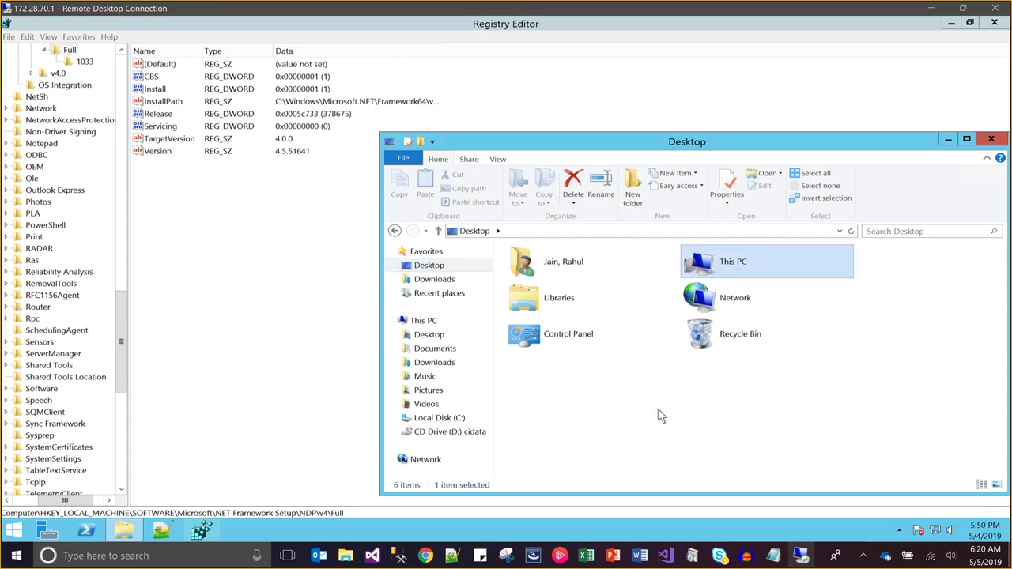
pyautogui.click(610, 405)
pyautogui.rightClick(611, 408)
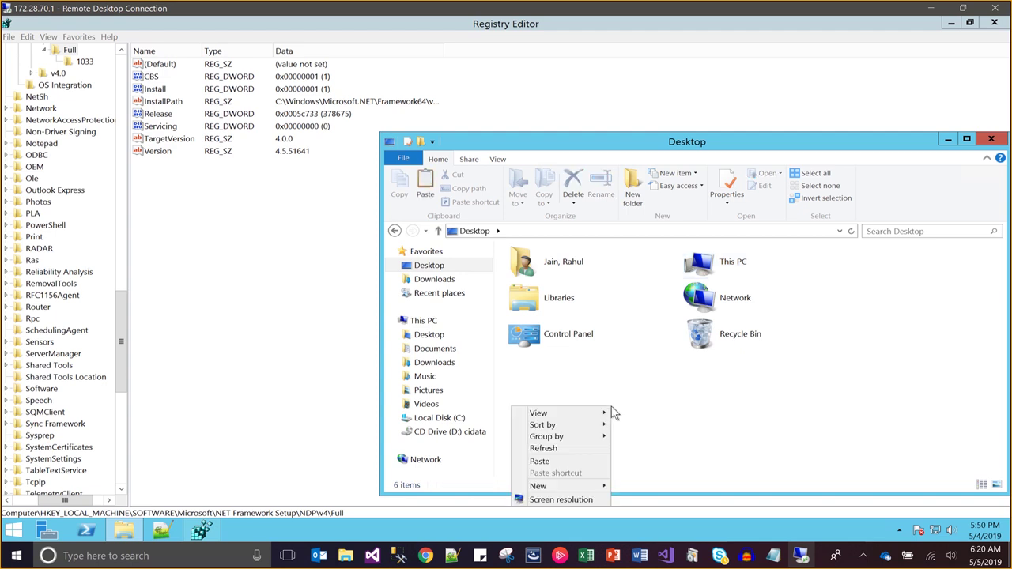
pyautogui.click(564, 463)
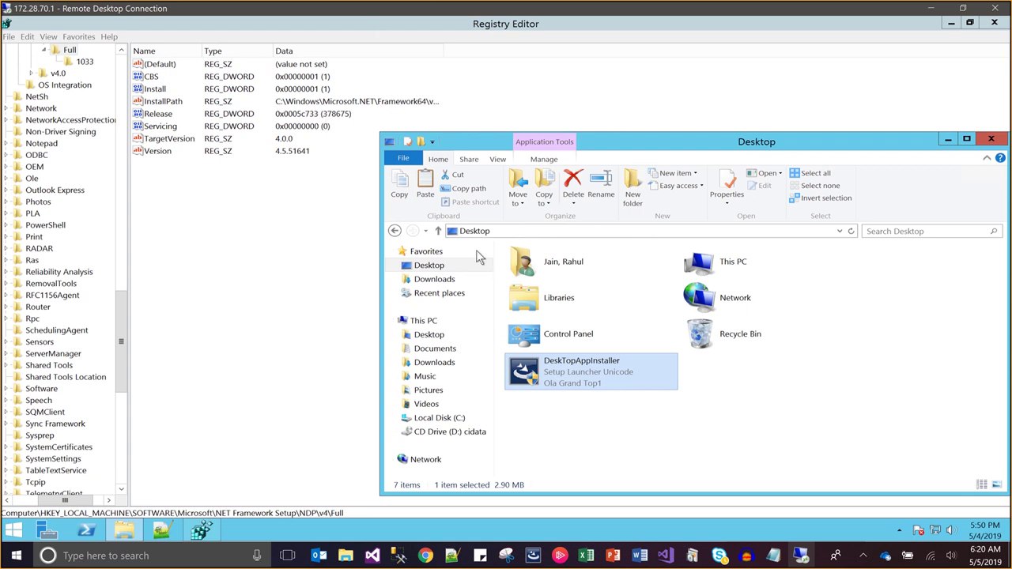
# Run DeskTopAppInstaller with elevation, install the Microsoft .NET Framework 4.7.2 Web Version requirement, and let its setup close the programs in use
pyautogui.doubleClick(563, 376)
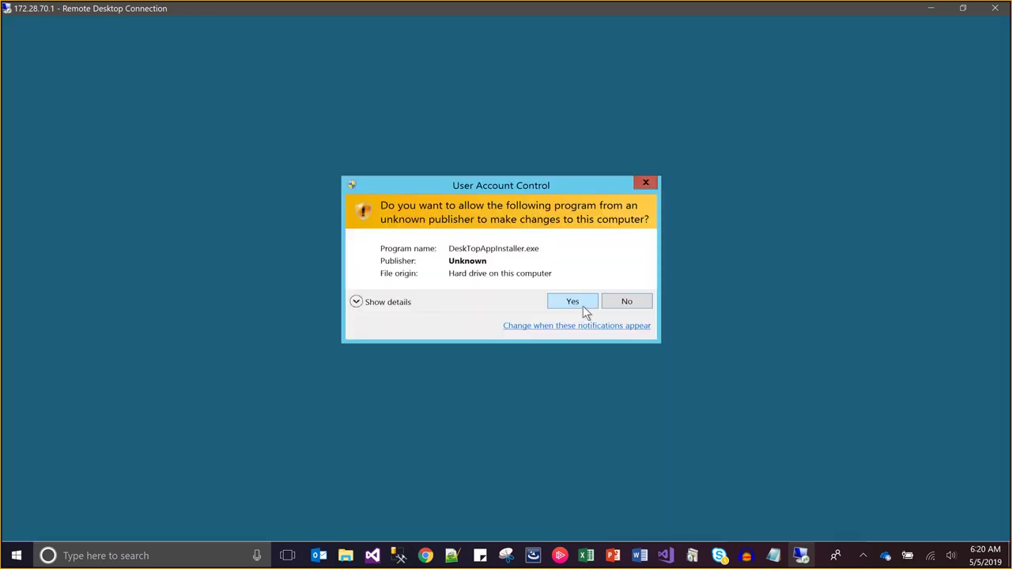
pyautogui.click(582, 302)
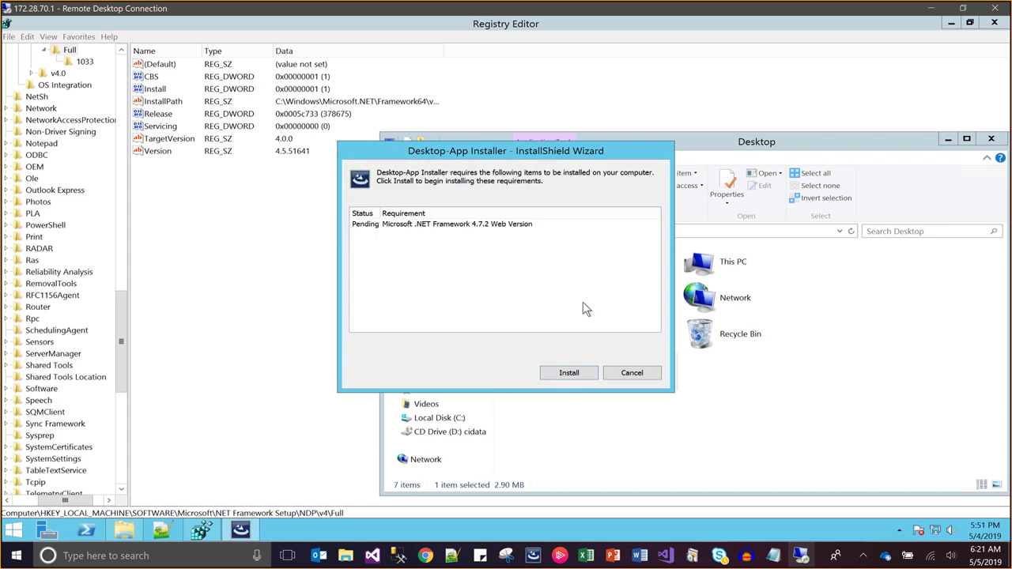
pyautogui.click(583, 373)
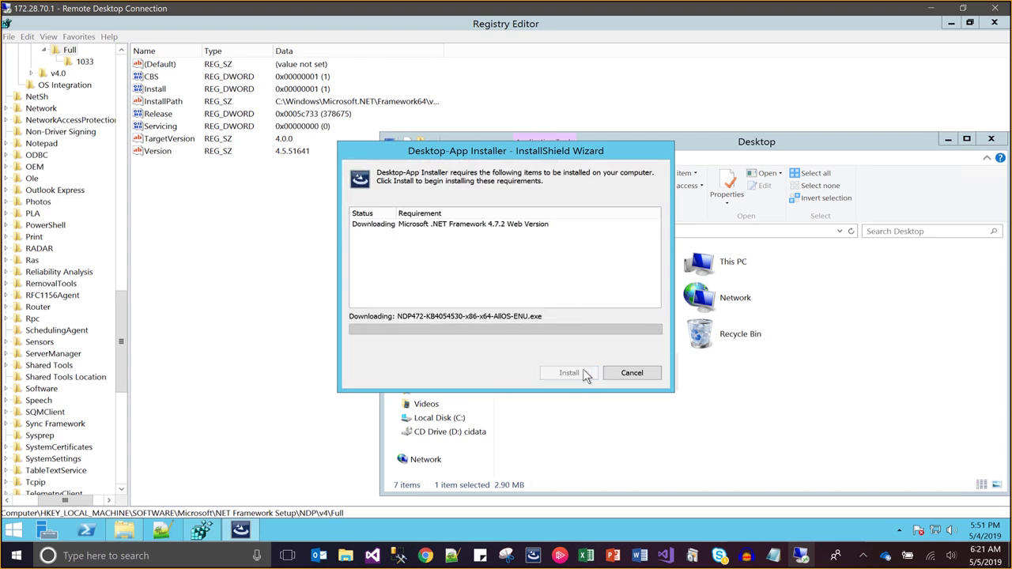
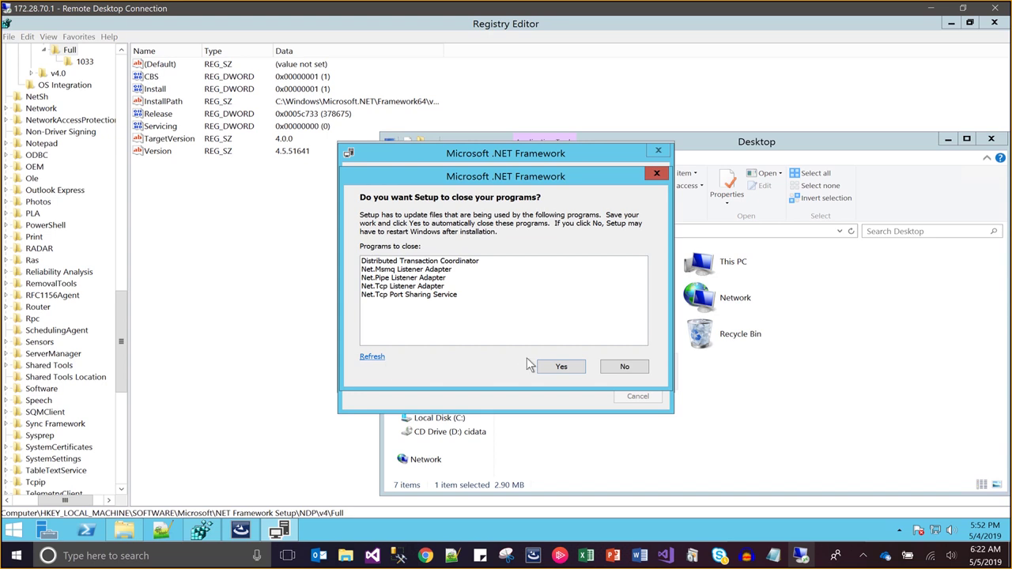
pyautogui.click(544, 371)
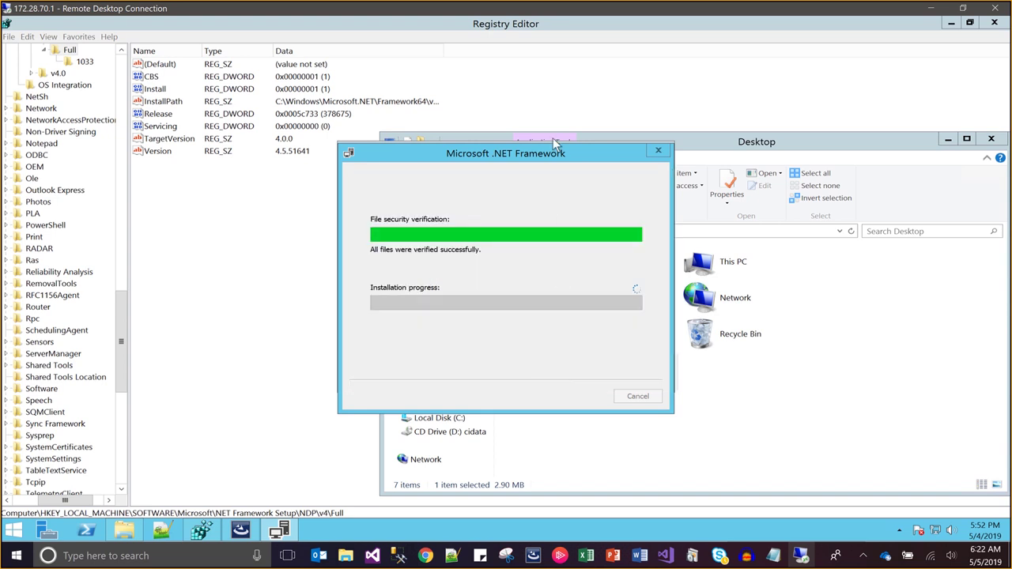
pyautogui.moveTo(558, 156); pyautogui.dragTo(798, 155)
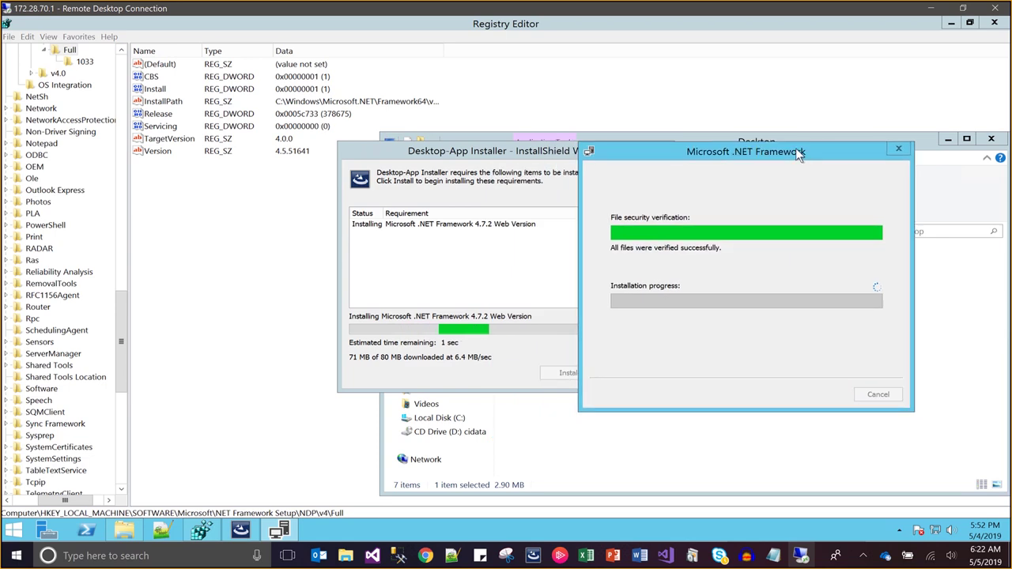
# Leave the remote session, cancel the Desktop-App Installer wizard running on the local machine, and close the release folder
pyautogui.moveTo(856, 7)
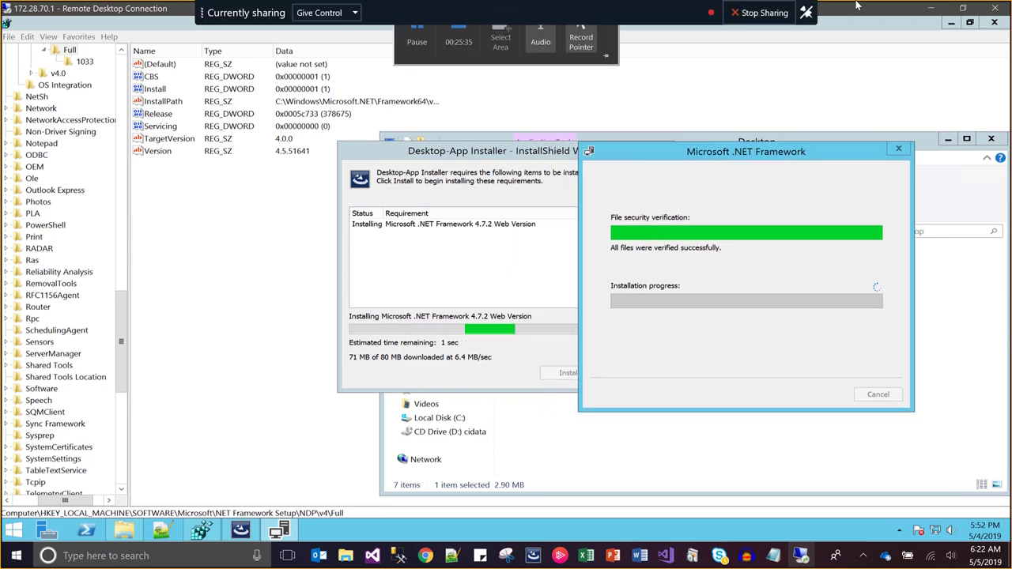
pyautogui.click(933, 10)
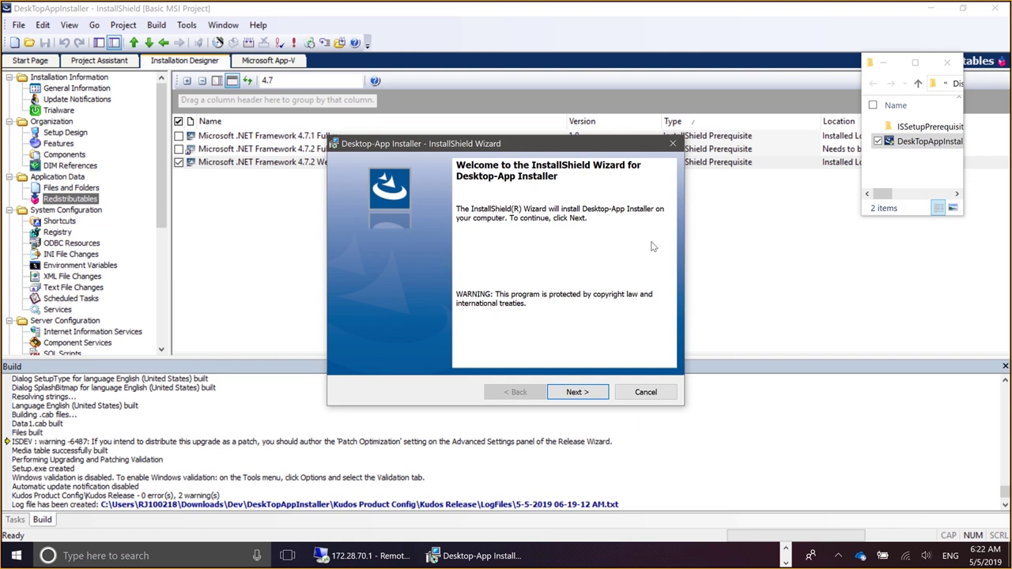
pyautogui.click(674, 143)
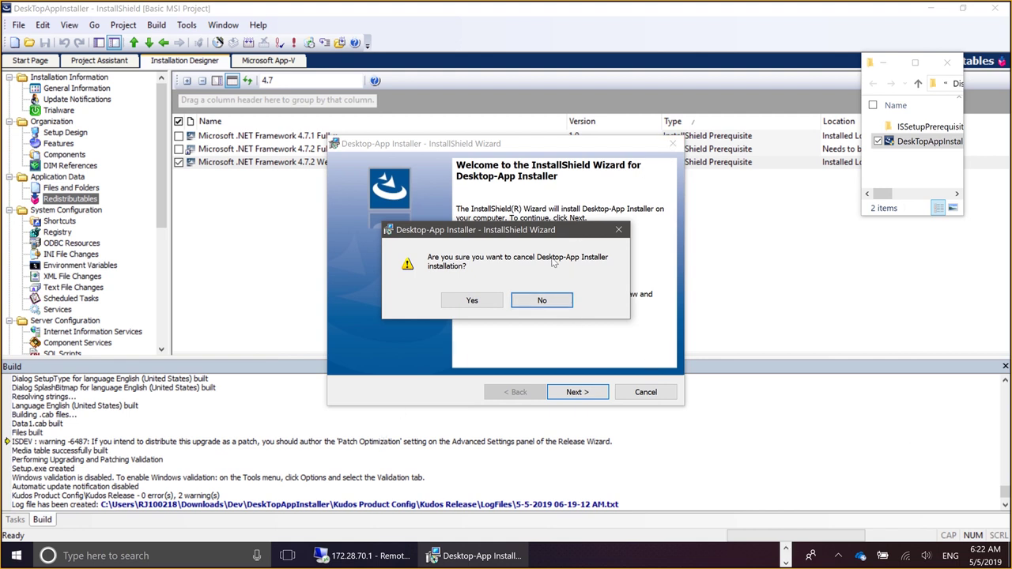
pyautogui.click(475, 300)
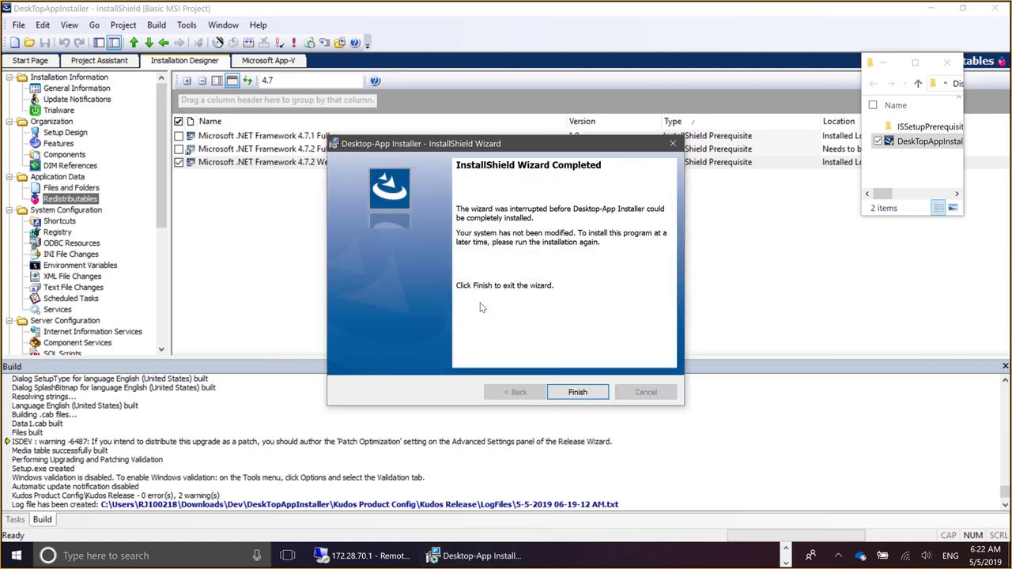
pyautogui.click(579, 394)
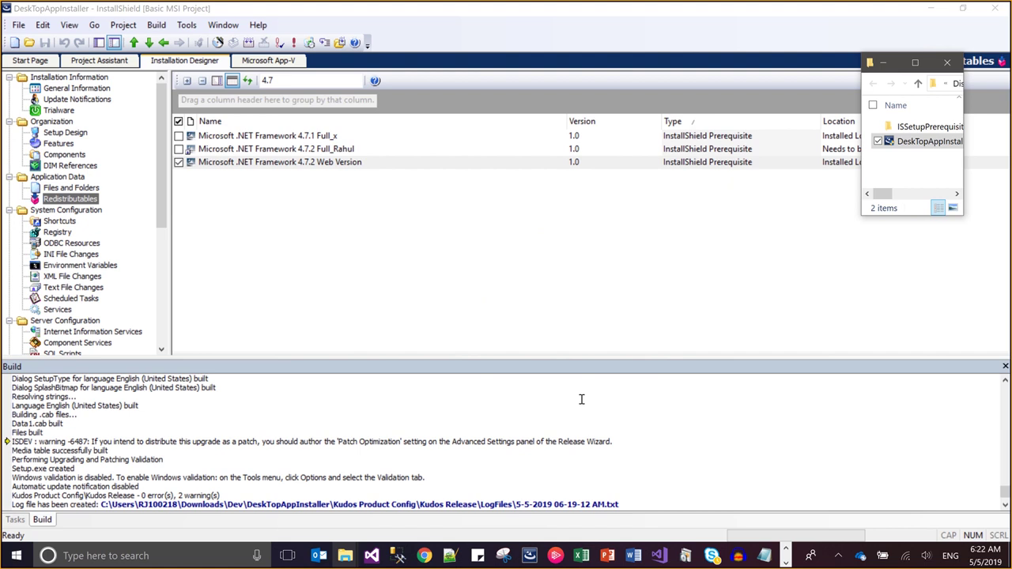
pyautogui.click(949, 60)
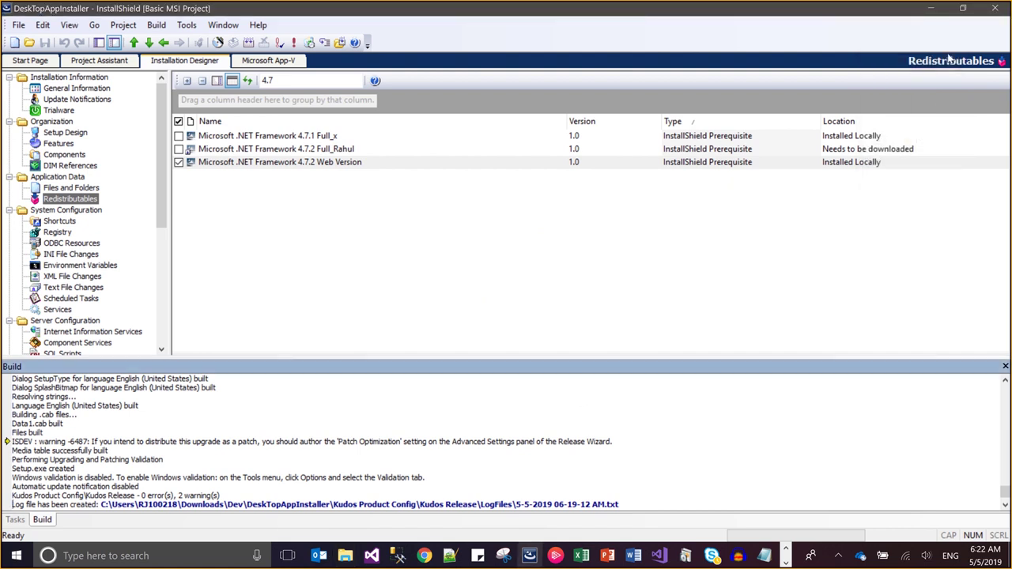
# Return to the 172.28.70.1 remote session where the prerequisite is being installed
pyautogui.click(787, 563)
pyautogui.click(367, 556)
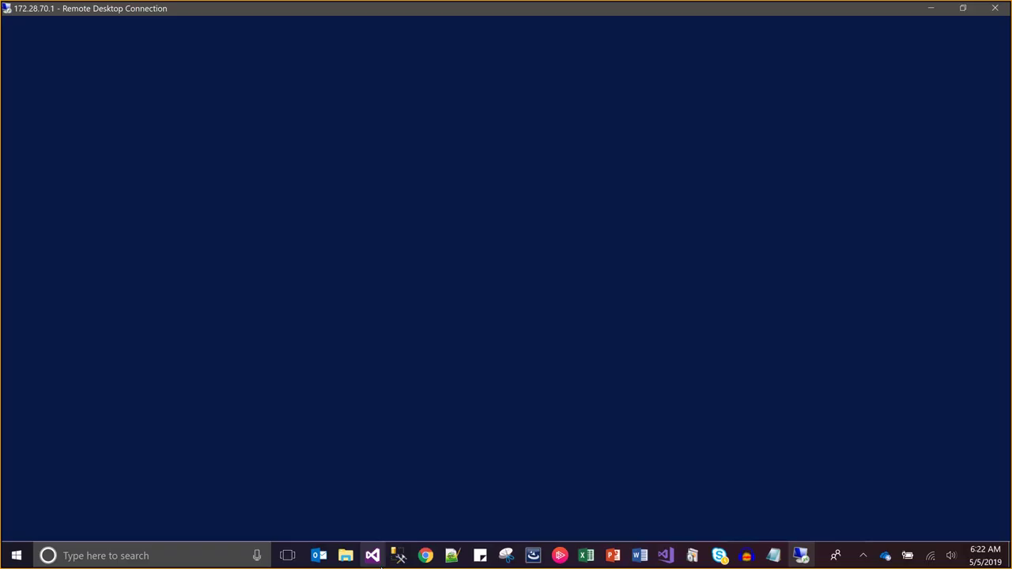